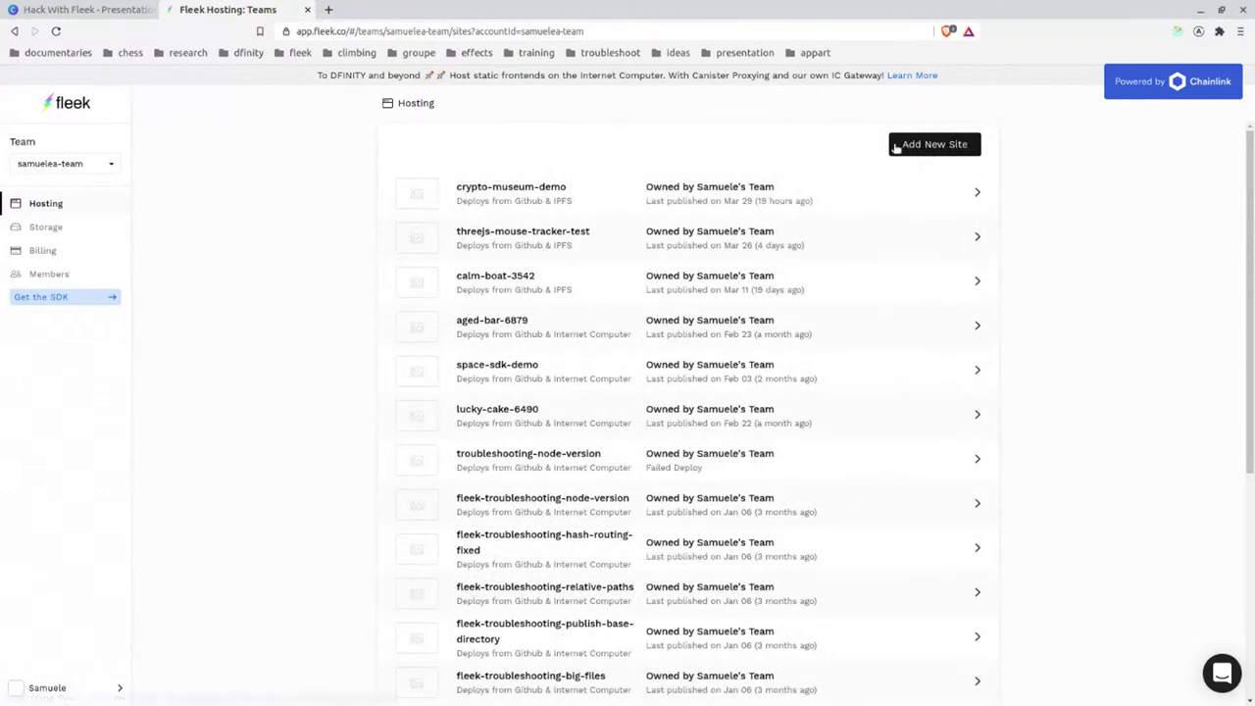
# Start a new site connected to GitHub and pick the create-react-app-ipfs-deploy repository from the personal account.
pyautogui.click(914, 149)
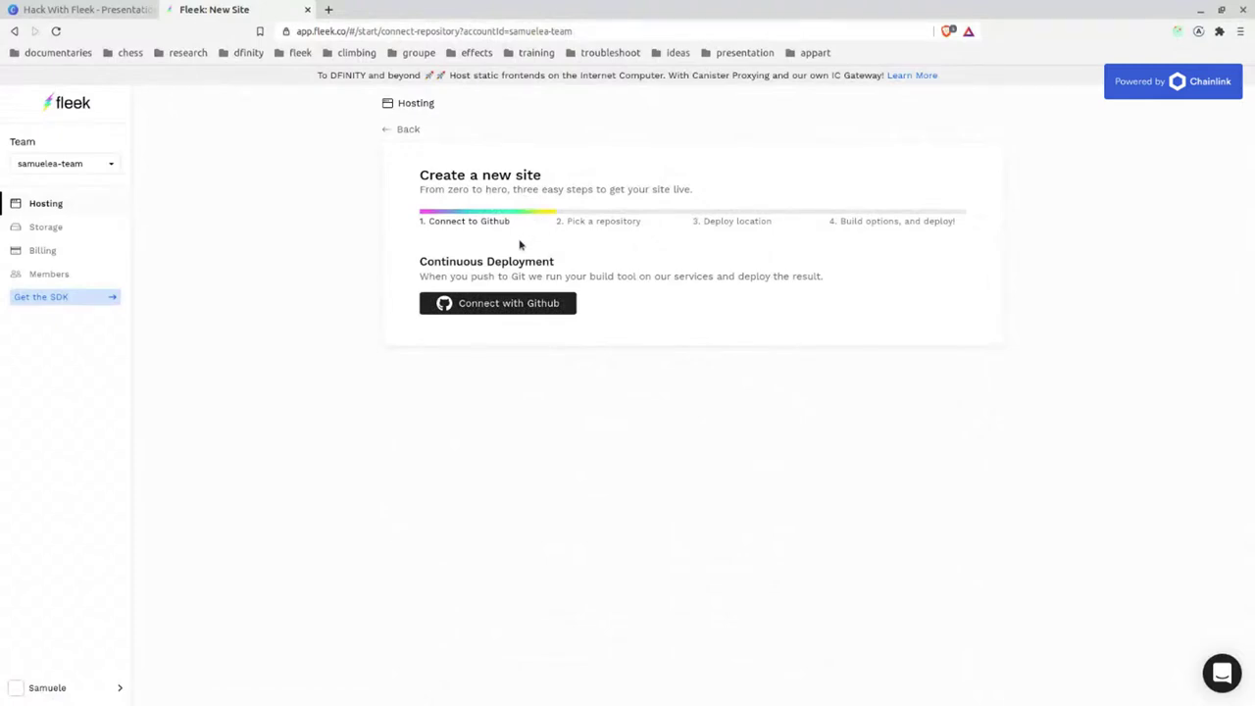
pyautogui.click(518, 307)
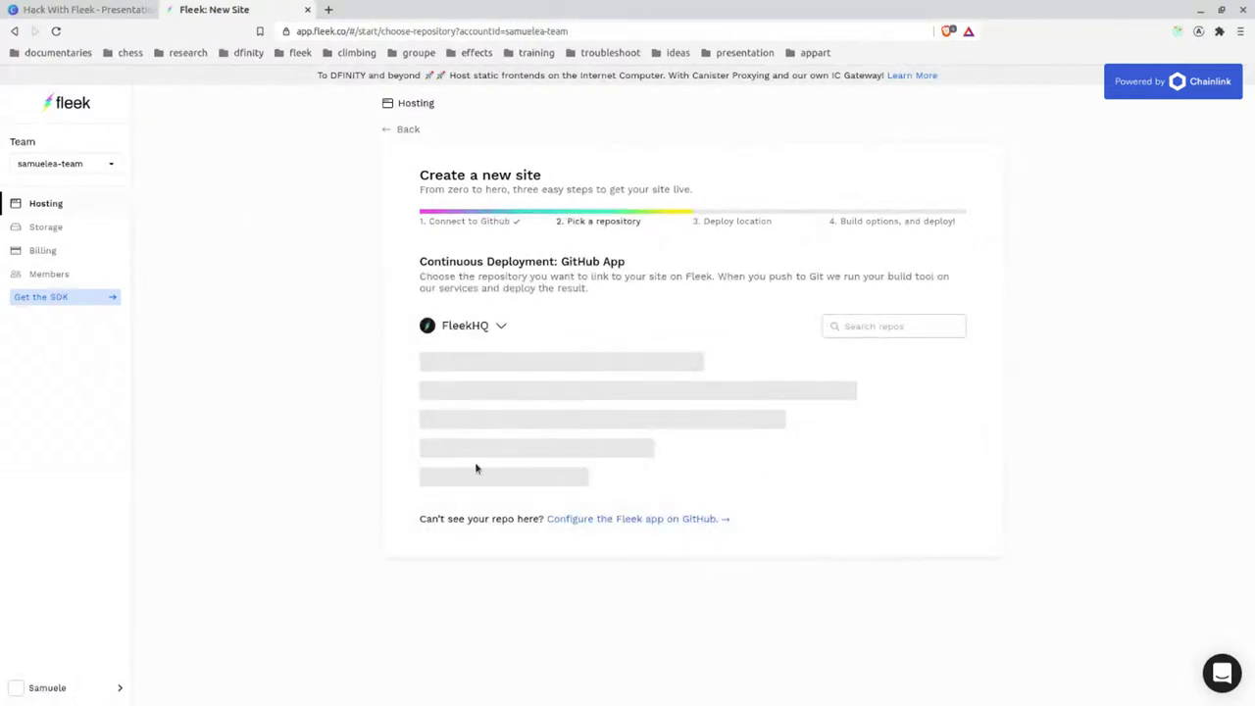
pyautogui.click(490, 328)
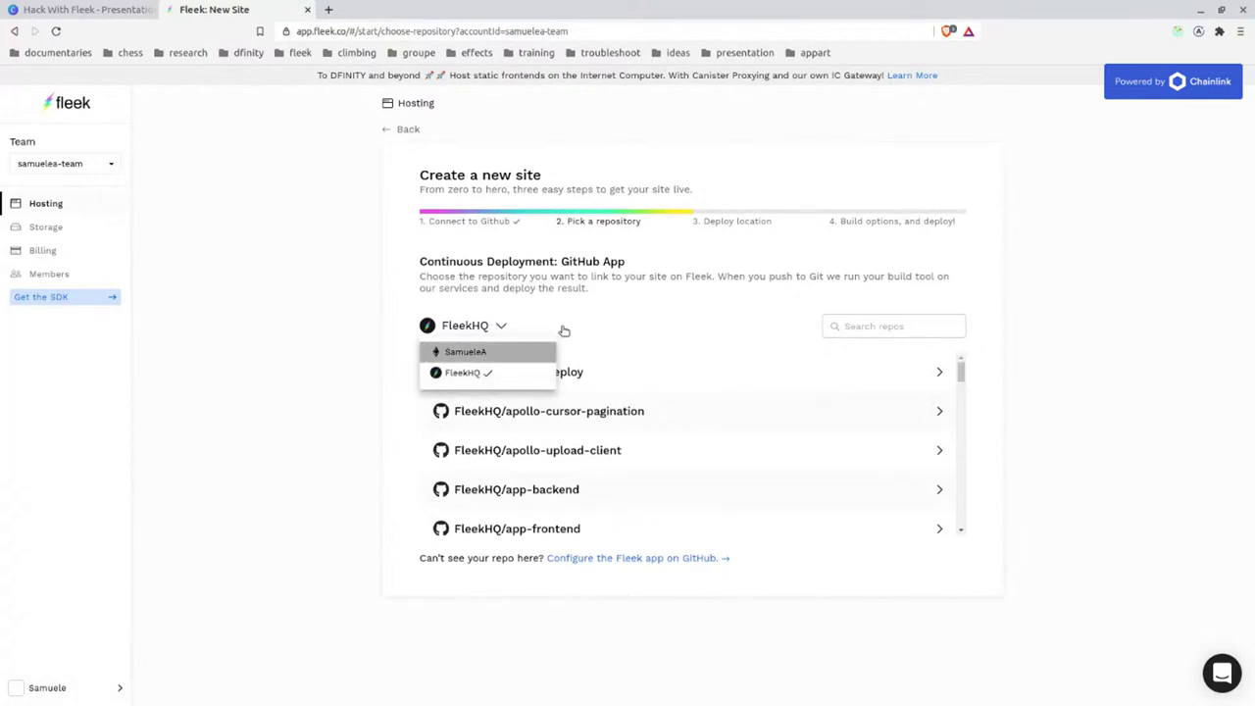
pyautogui.click(461, 352)
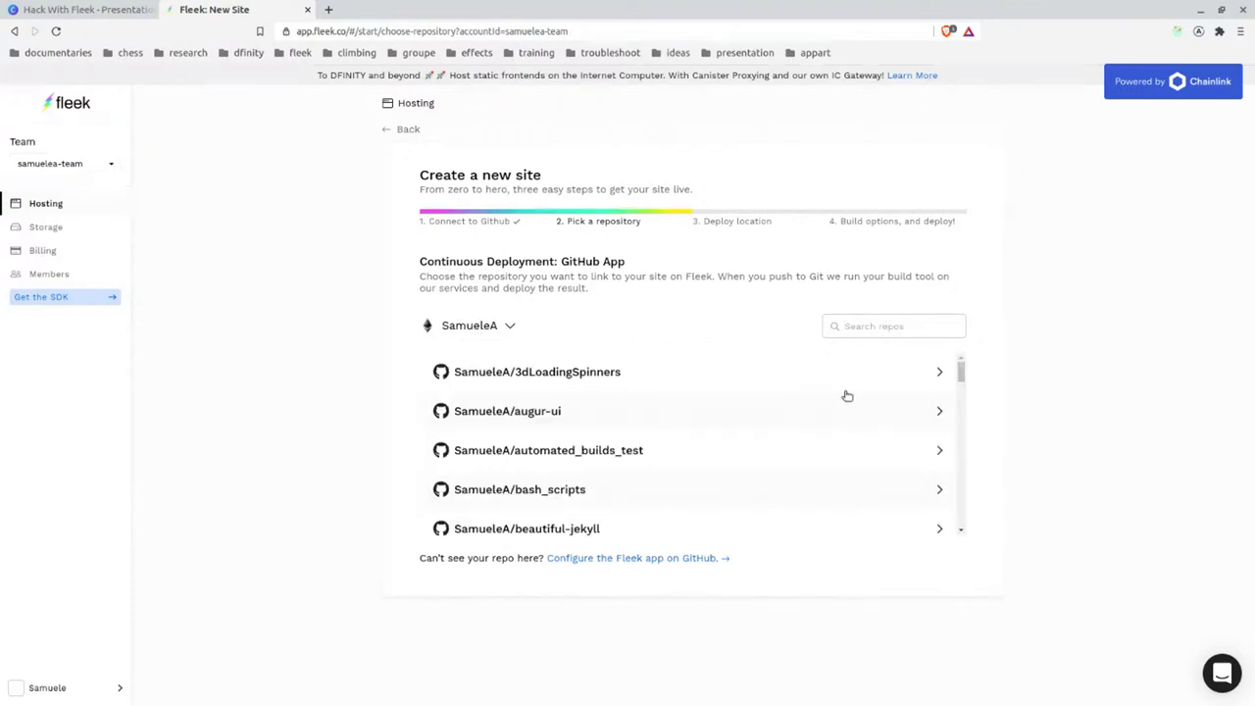
pyautogui.write('rea')
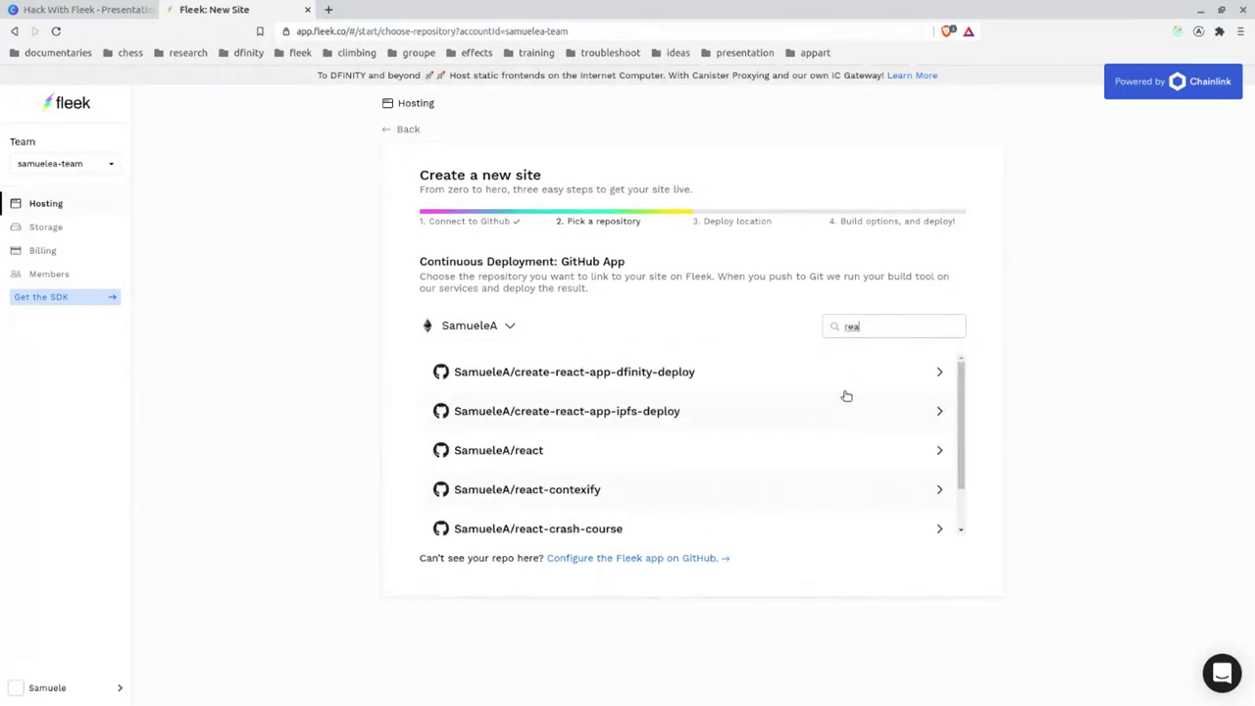
pyautogui.click(677, 411)
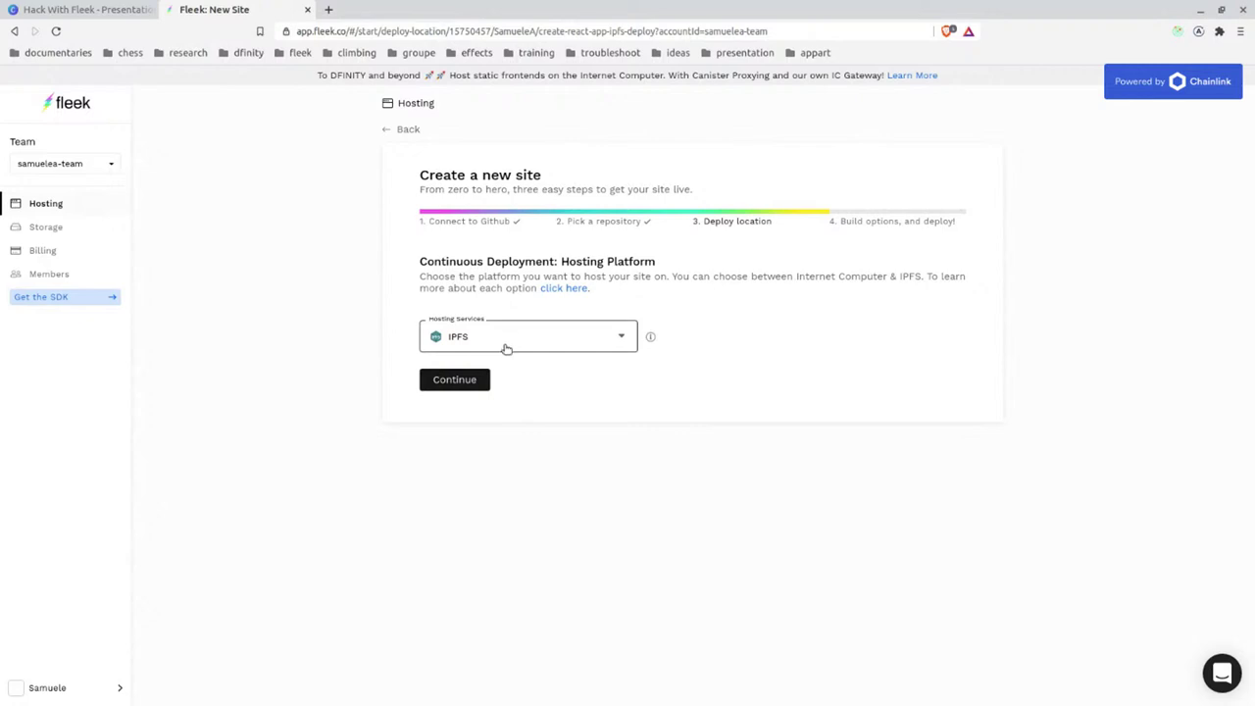
# Review the hosting platform options, keep IPFS as the hosting service and continue to the build options.
pyautogui.click(507, 348)
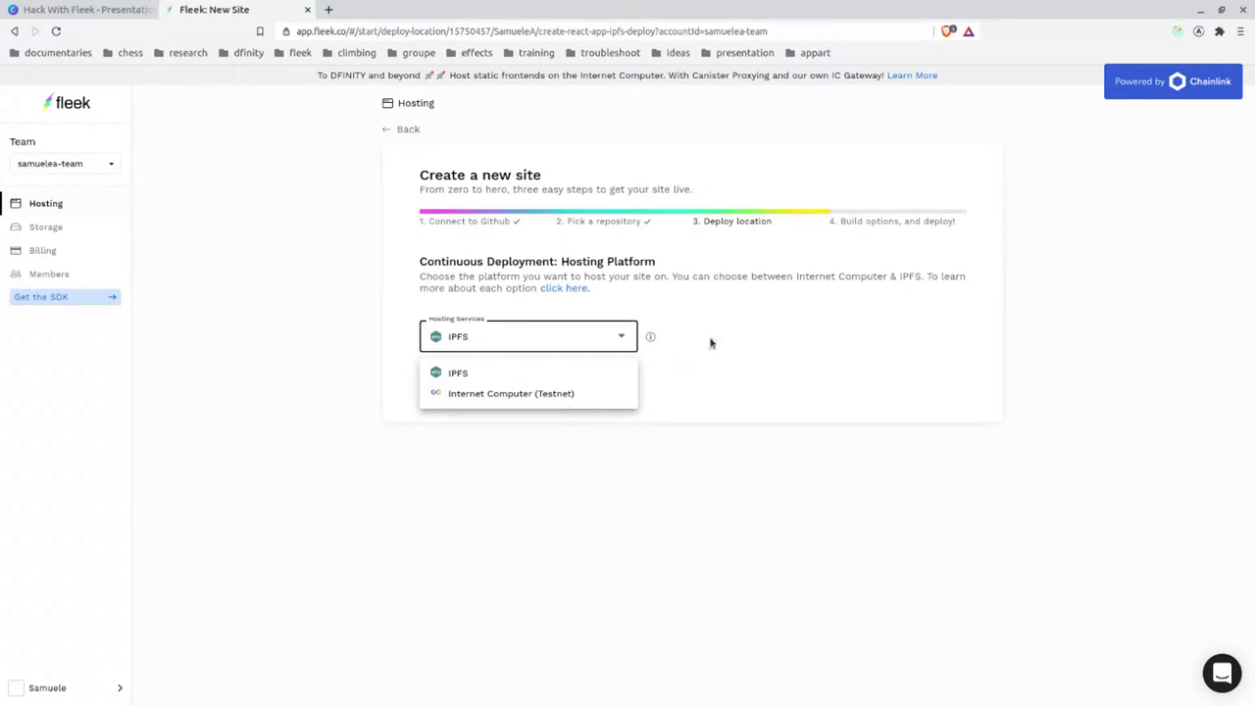
pyautogui.click(712, 297)
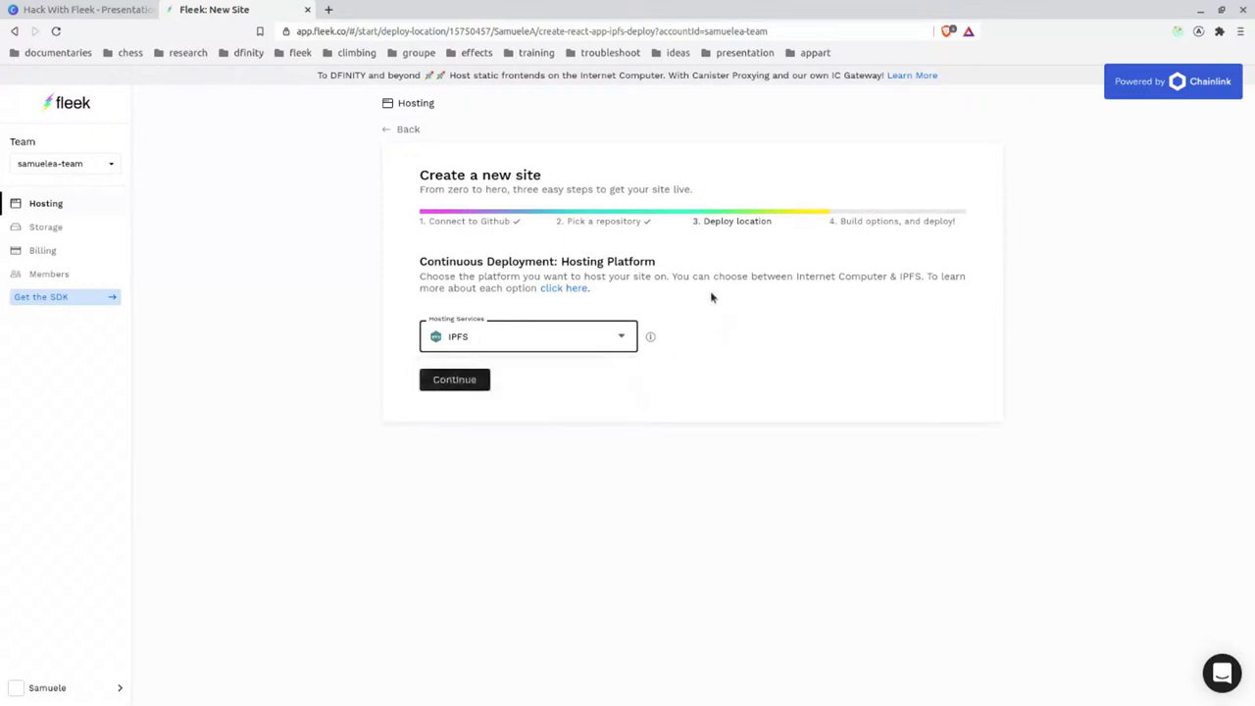
pyautogui.click(455, 382)
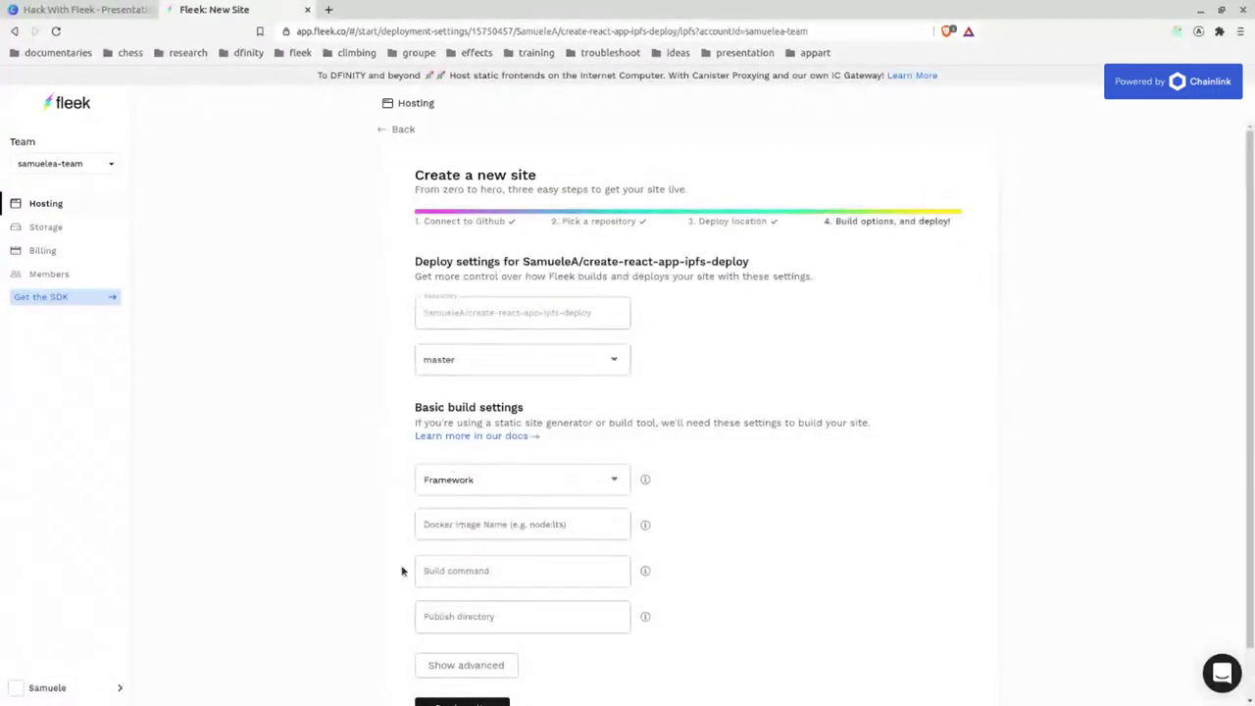
# Set the build framework for the master branch deployment to Create React App.
pyautogui.click(556, 486)
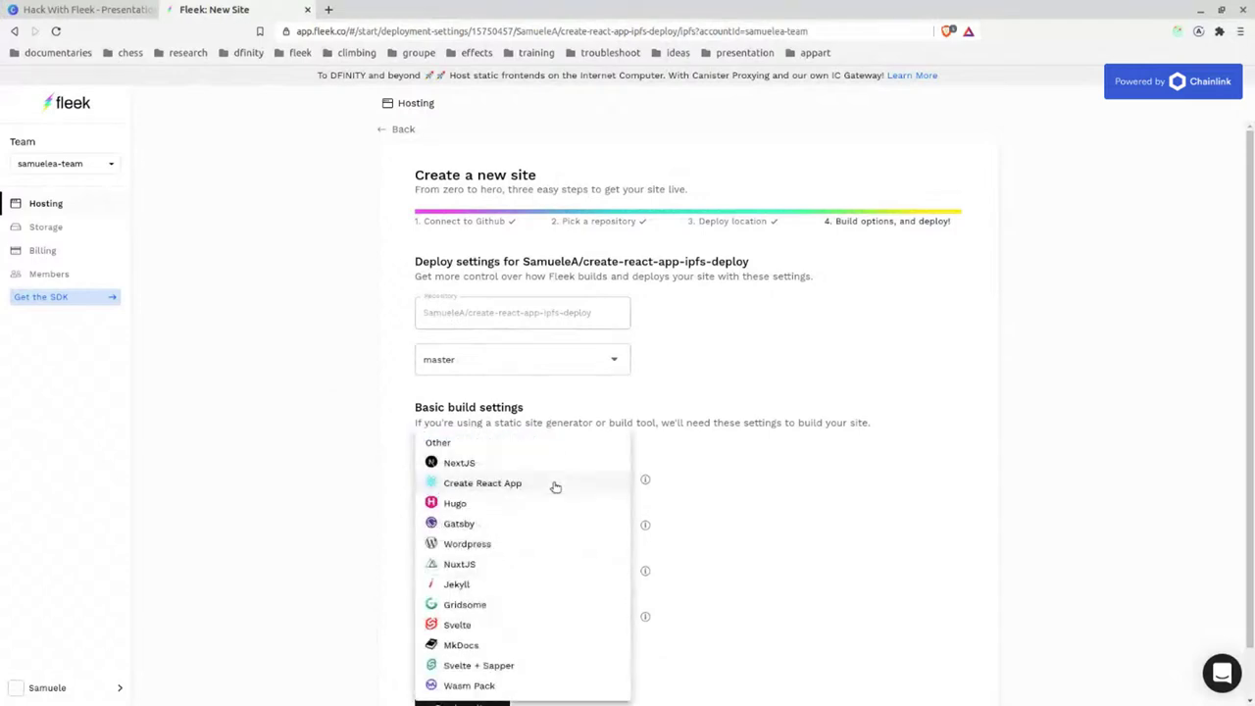
pyautogui.click(535, 482)
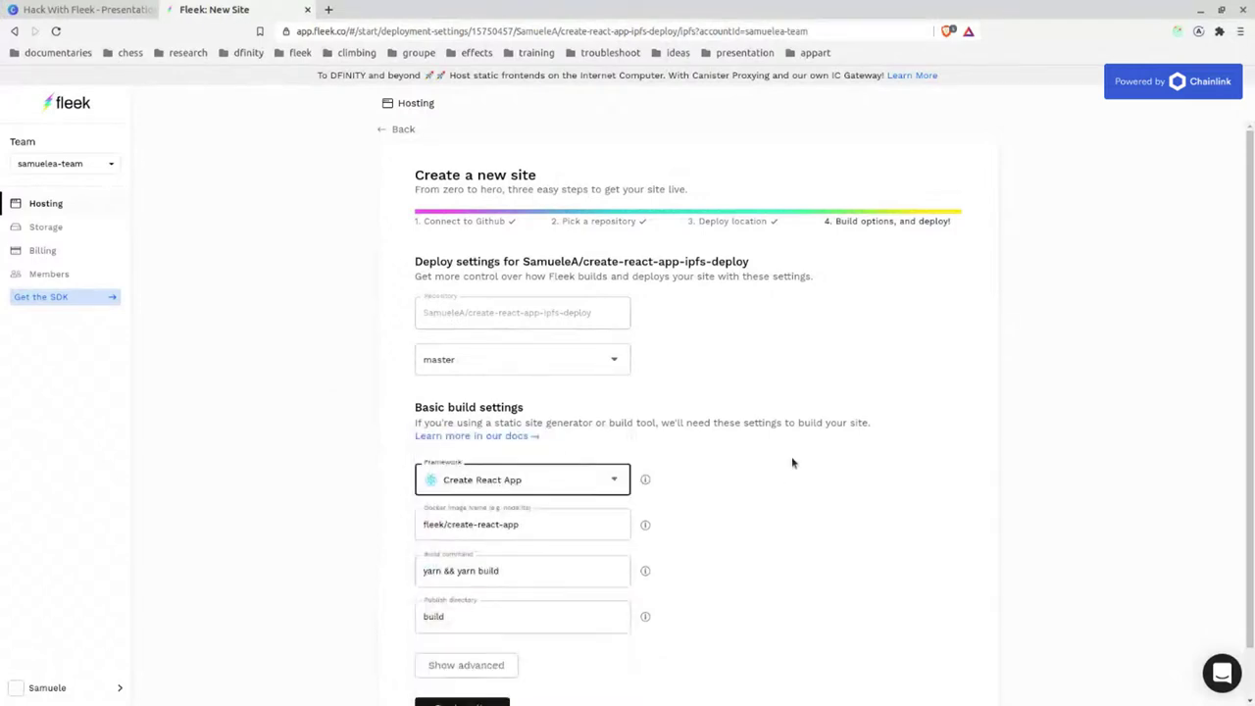
pyautogui.scroll(-1, 697, 524)
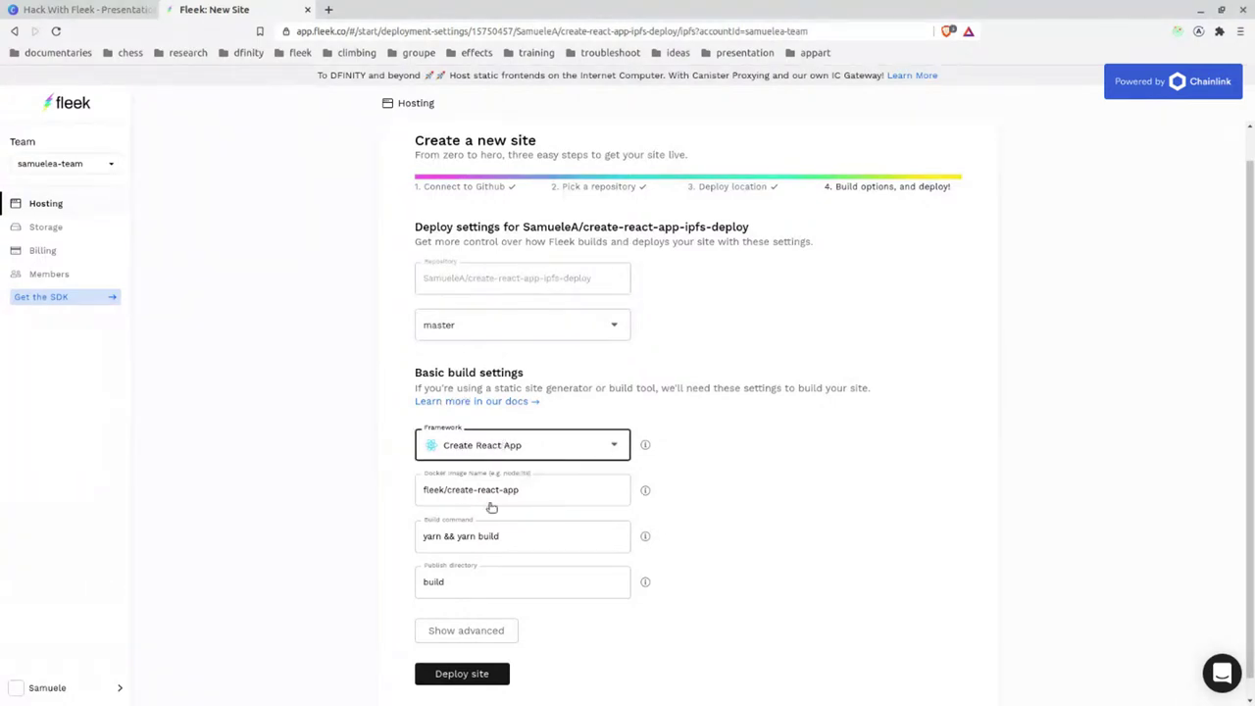
# Try the Hugo and Jekyll framework presets, returning the framework selection to Create React App.
pyautogui.click(463, 446)
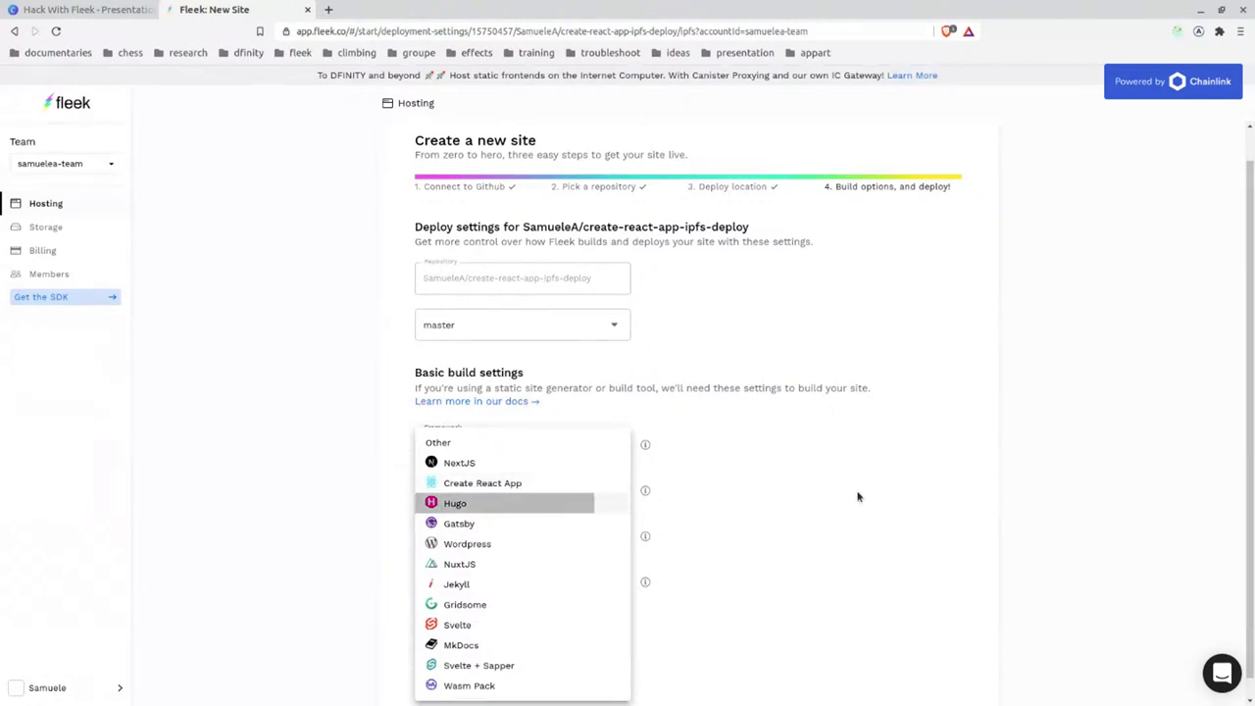
pyautogui.click(455, 503)
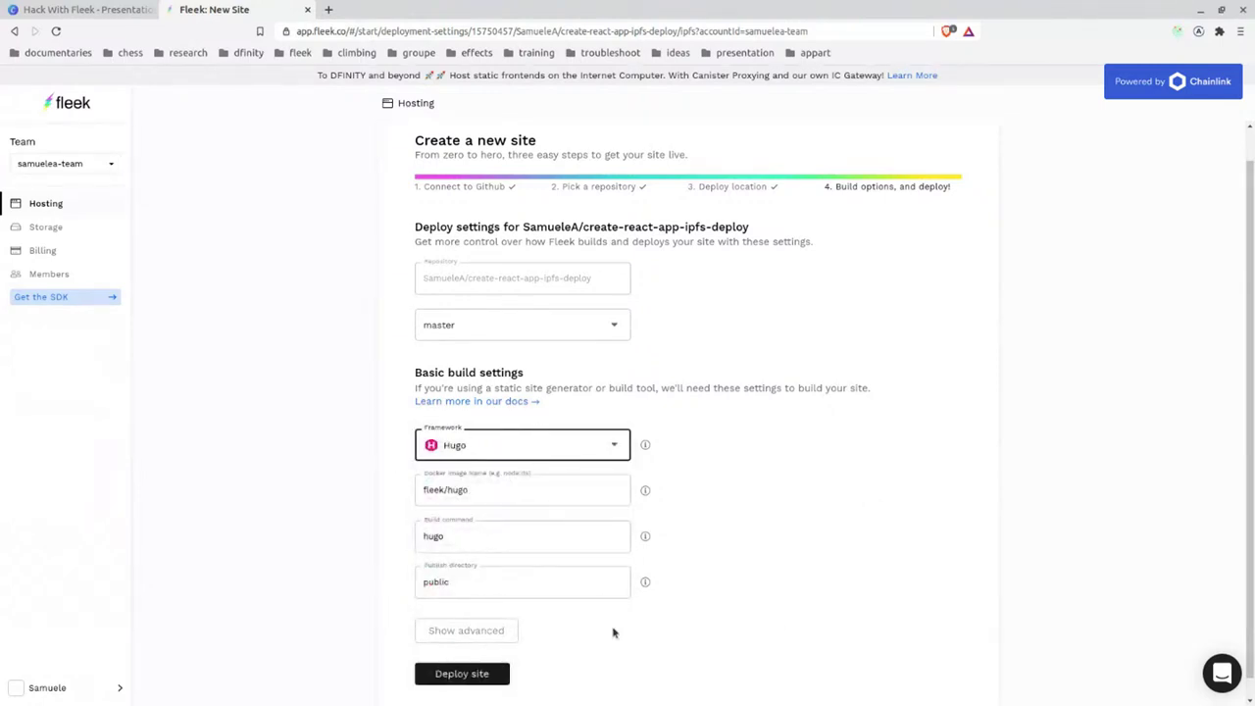
pyautogui.click(540, 446)
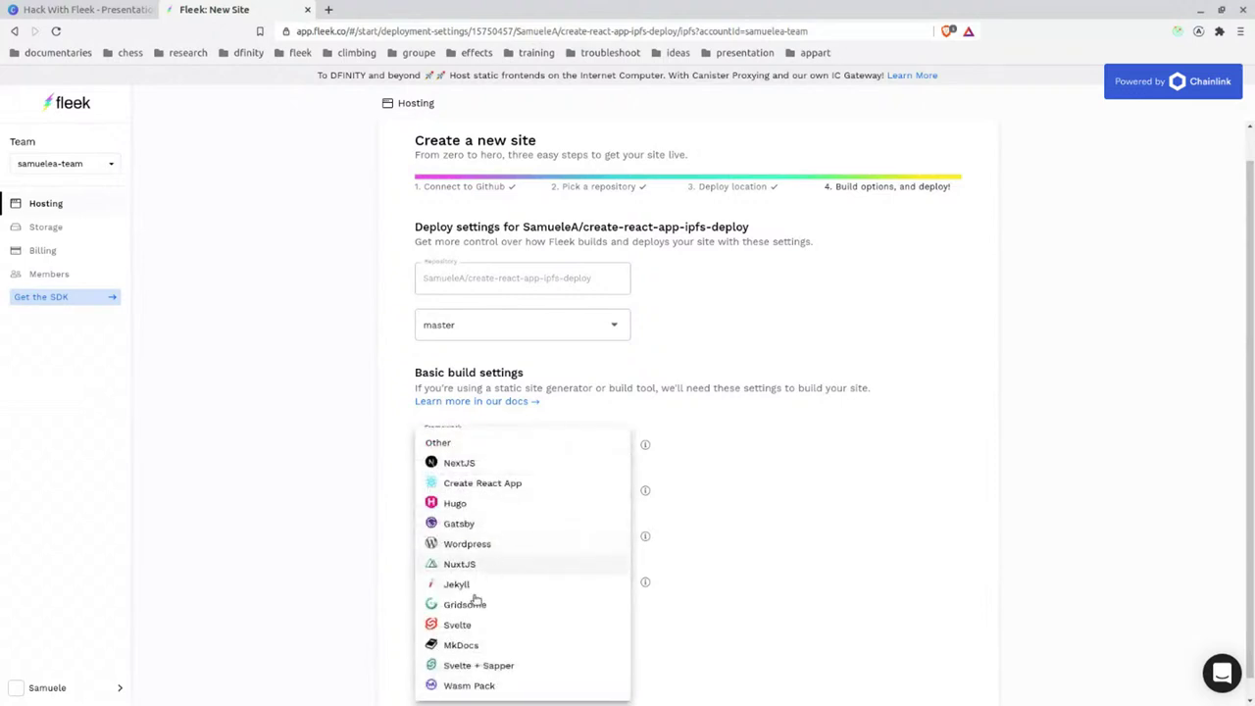
pyautogui.click(485, 584)
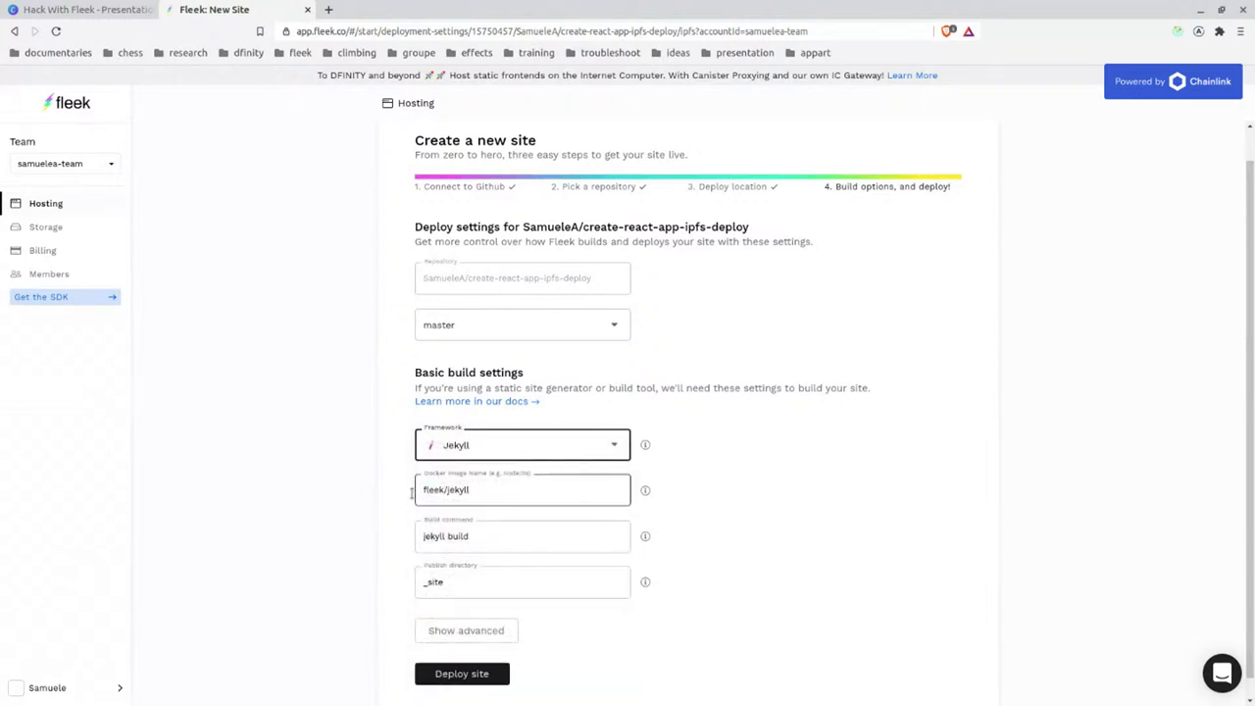
pyautogui.click(546, 455)
pyautogui.click(494, 483)
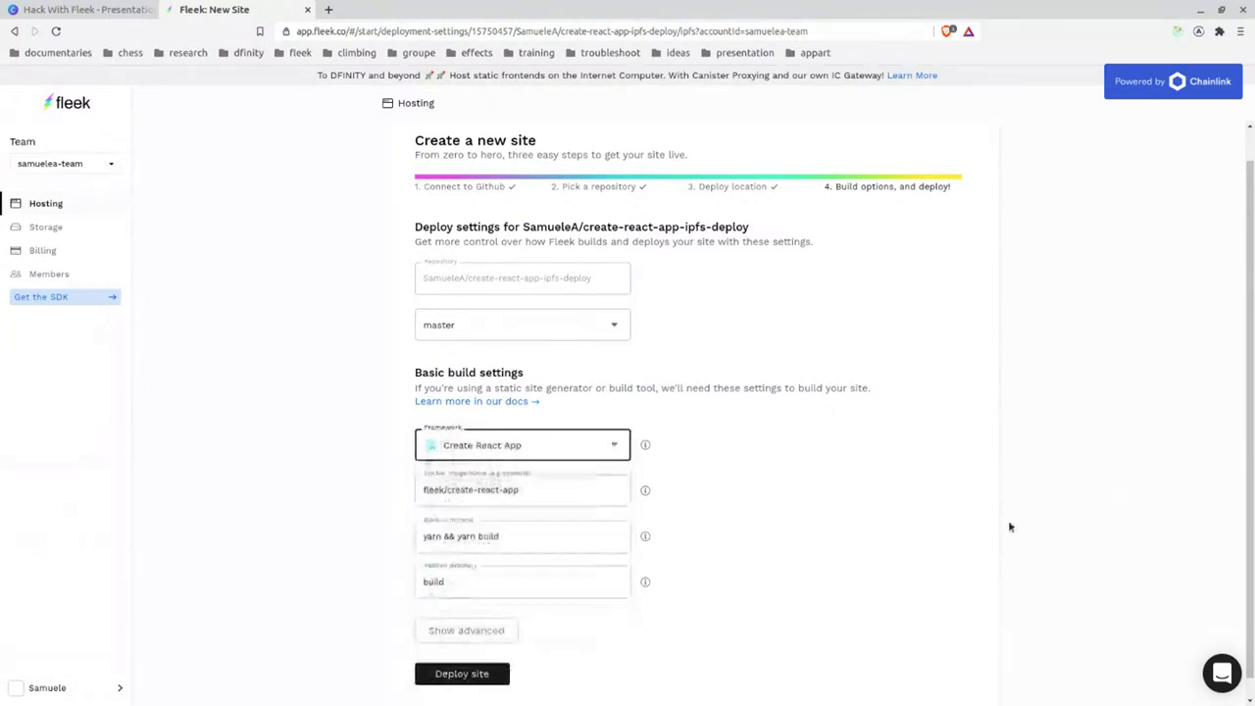
pyautogui.scroll(-1, 947, 527)
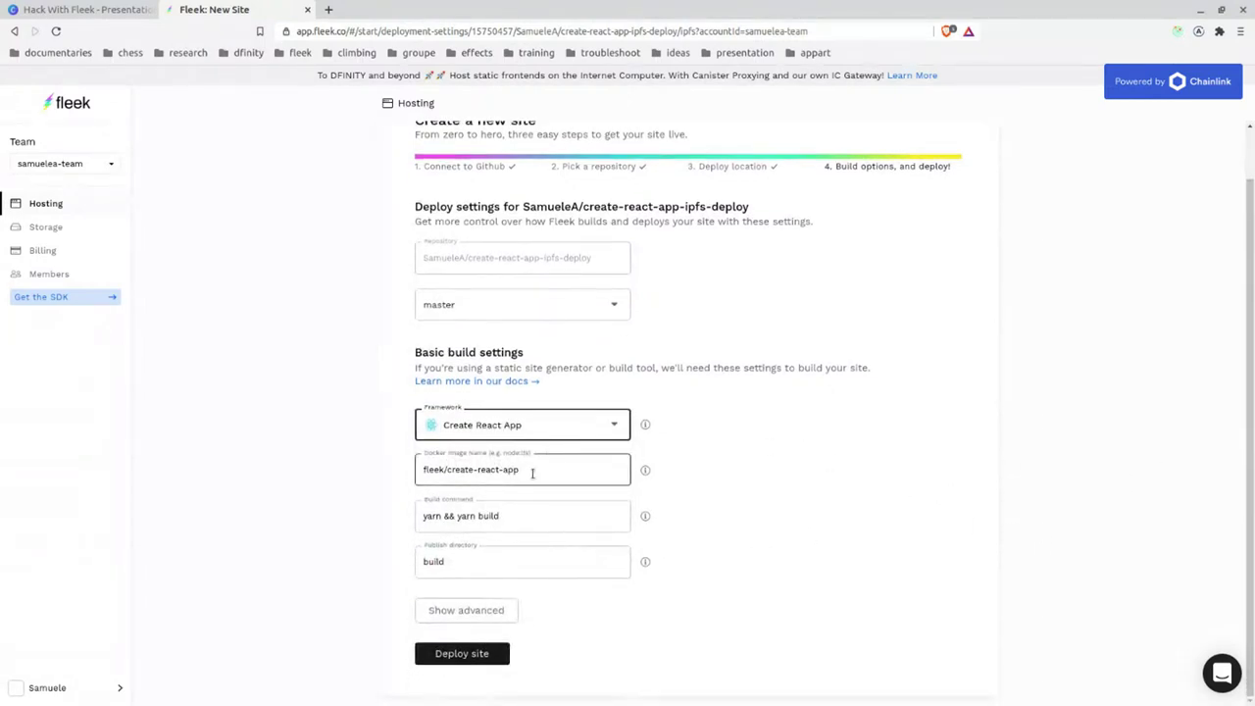
# Examine the preset Docker image name, build command and publish directory in the basic build settings.
pyautogui.moveTo(533, 474); pyautogui.dragTo(388, 459)
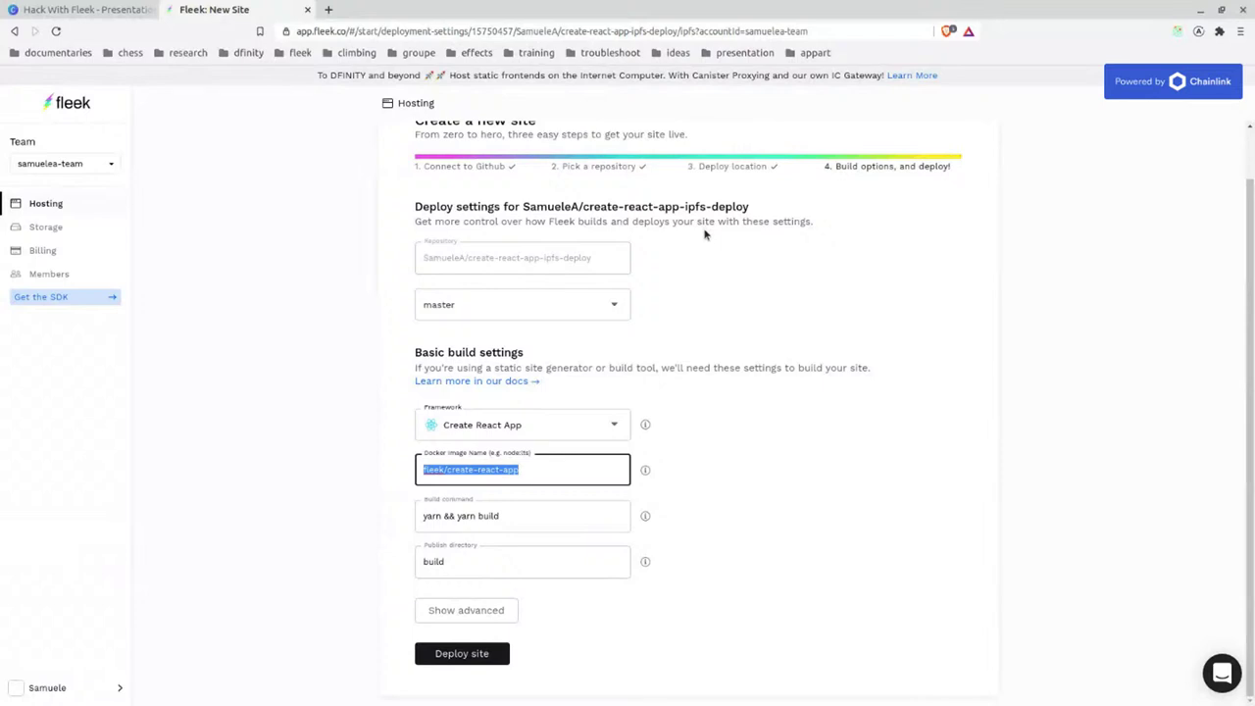
pyautogui.click(736, 450)
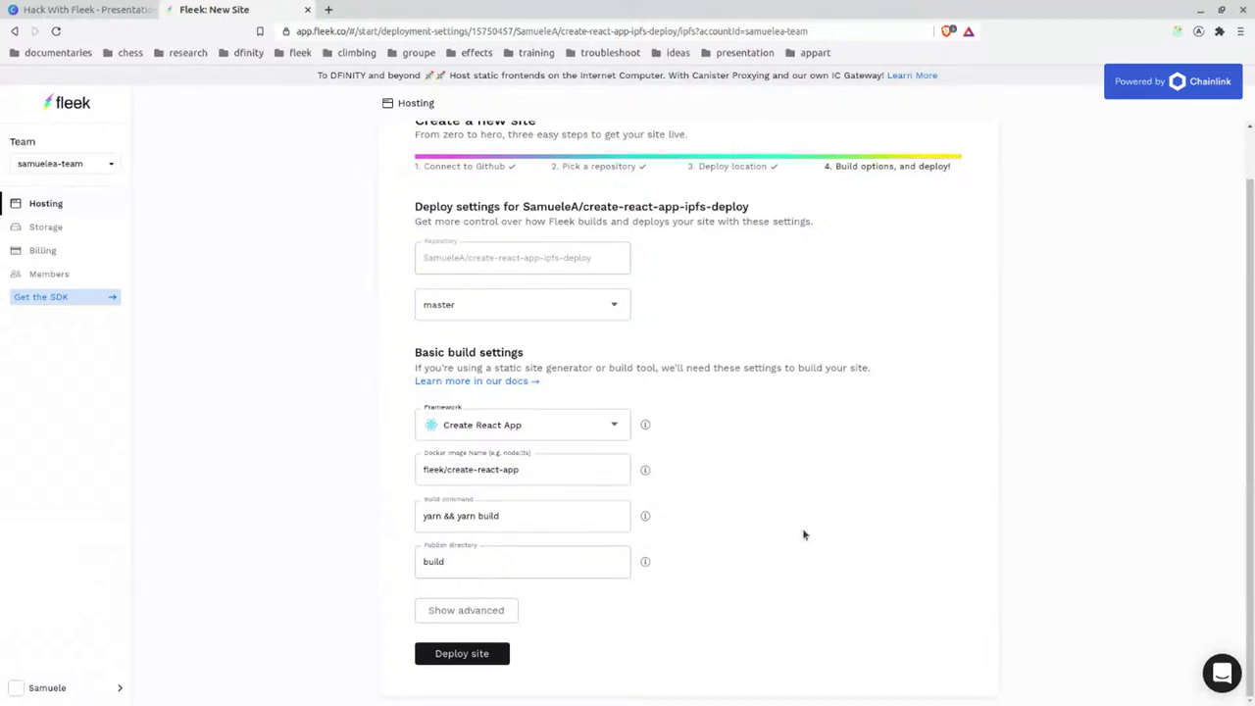
pyautogui.click(462, 472)
pyautogui.click(695, 503)
pyautogui.click(510, 515)
pyautogui.moveTo(510, 515); pyautogui.dragTo(359, 505)
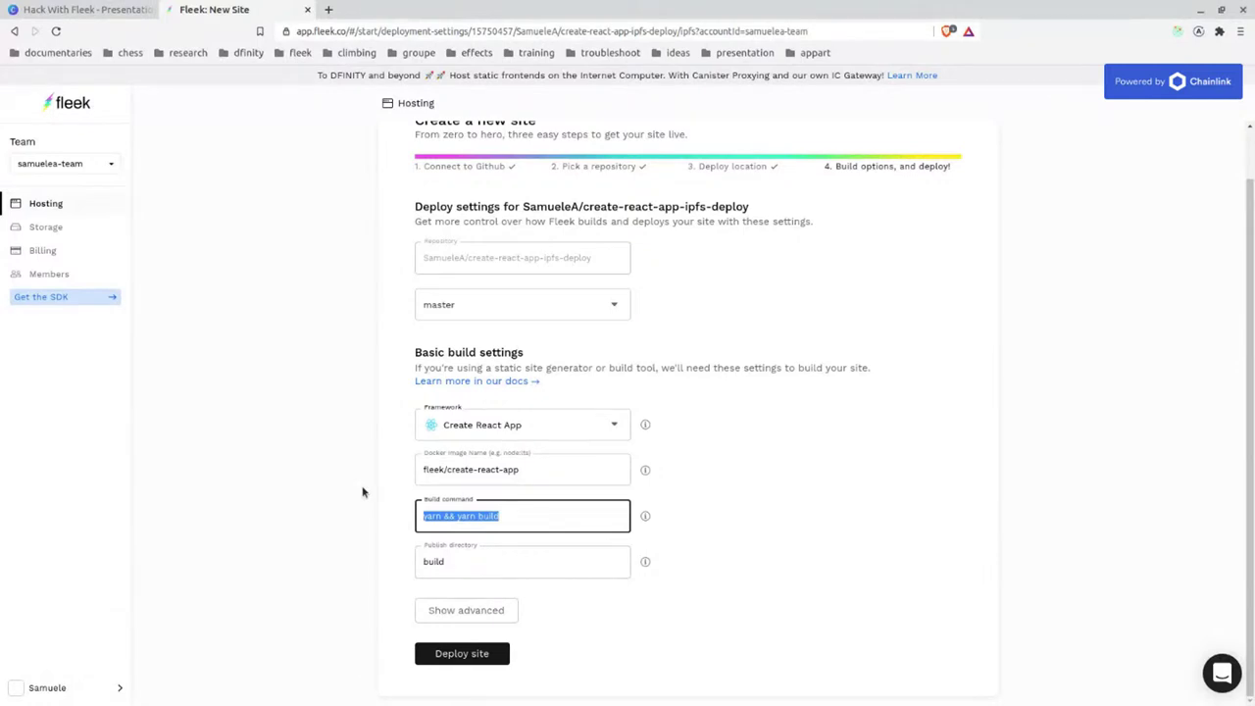
pyautogui.moveTo(481, 559); pyautogui.dragTo(343, 565)
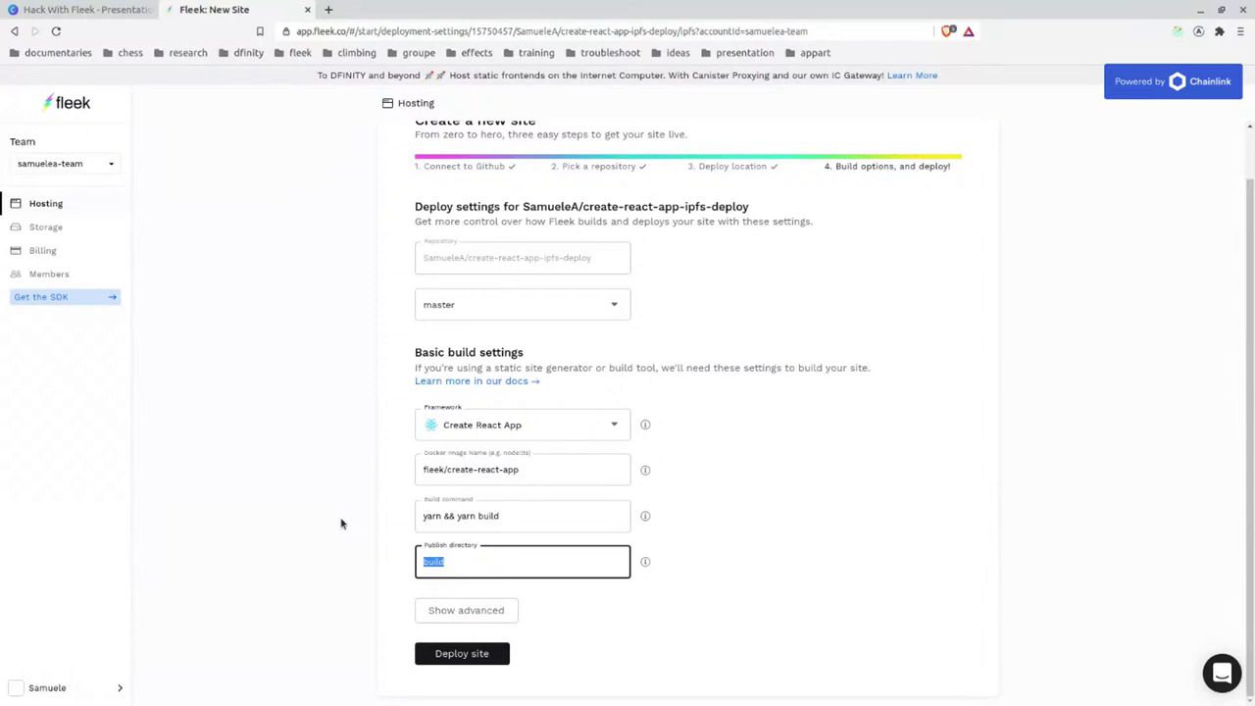
pyautogui.moveTo(828, 574); pyautogui.dragTo(829, 372)
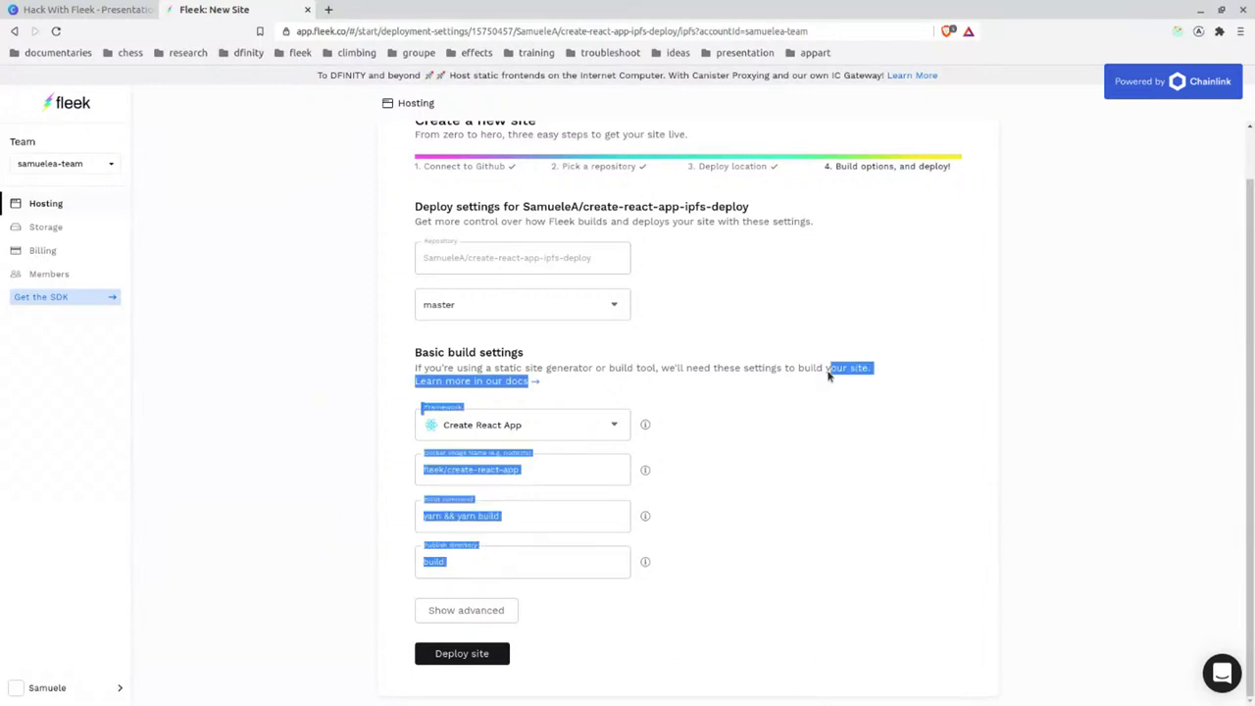
pyautogui.click(843, 542)
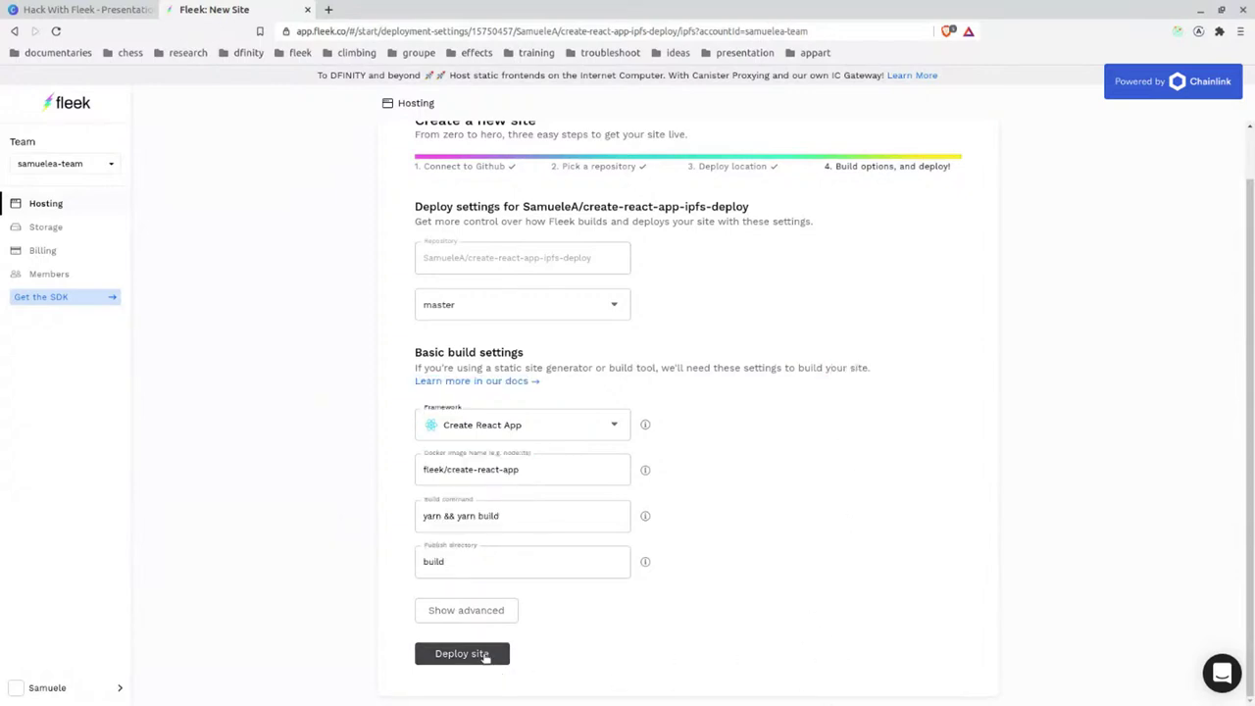
# Deploy the site and check its deploy status and deploy log.
pyautogui.click(484, 657)
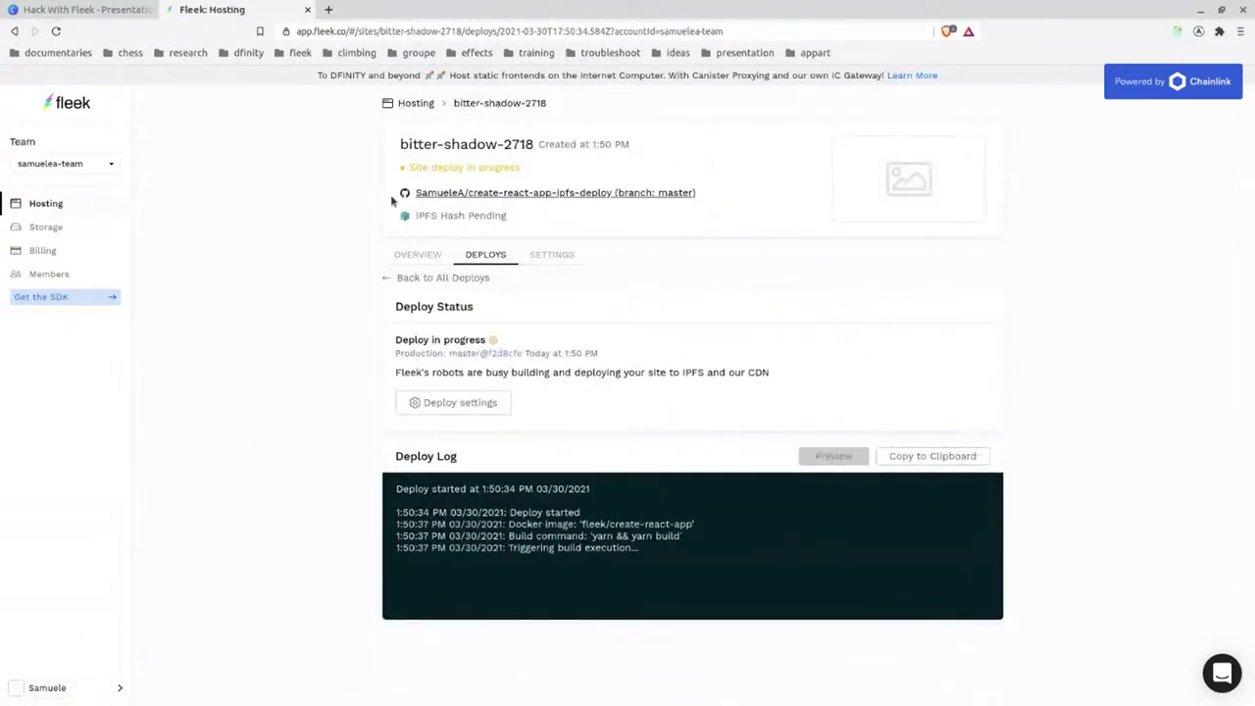
pyautogui.moveTo(406, 180); pyautogui.dragTo(472, 169)
pyautogui.tripleClick(466, 167)
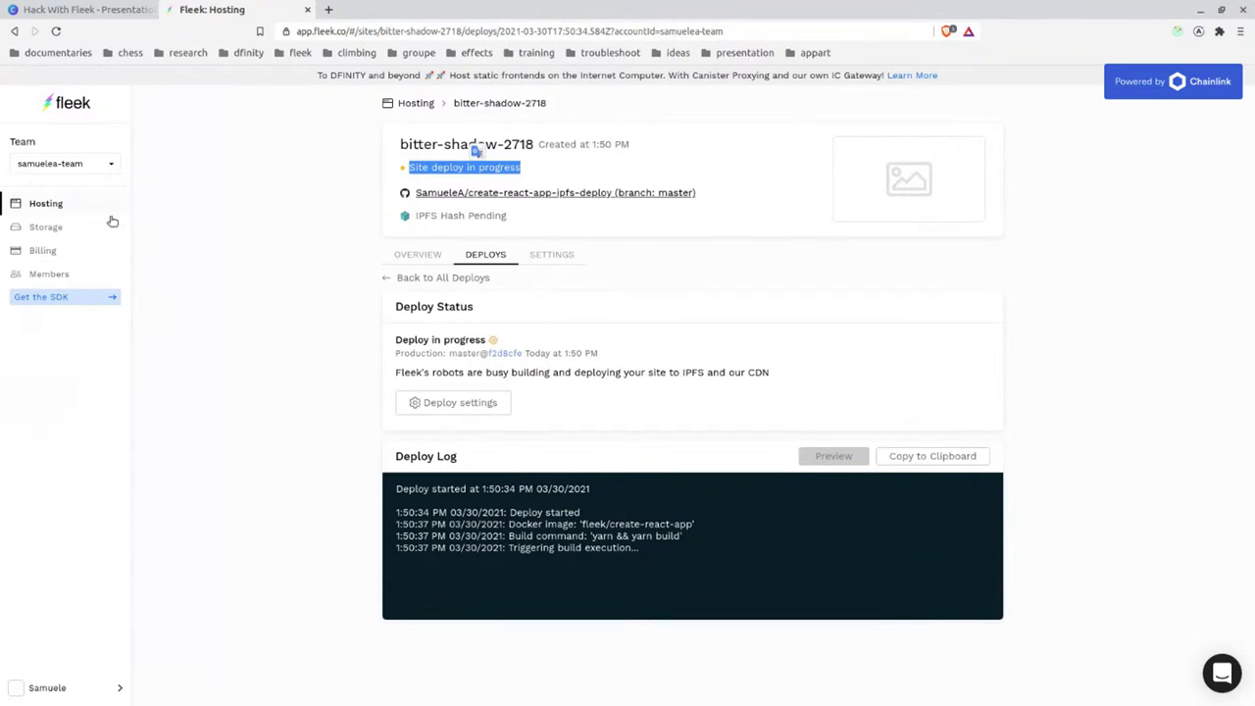
pyautogui.moveTo(635, 536); pyautogui.dragTo(635, 448)
pyautogui.click(635, 447)
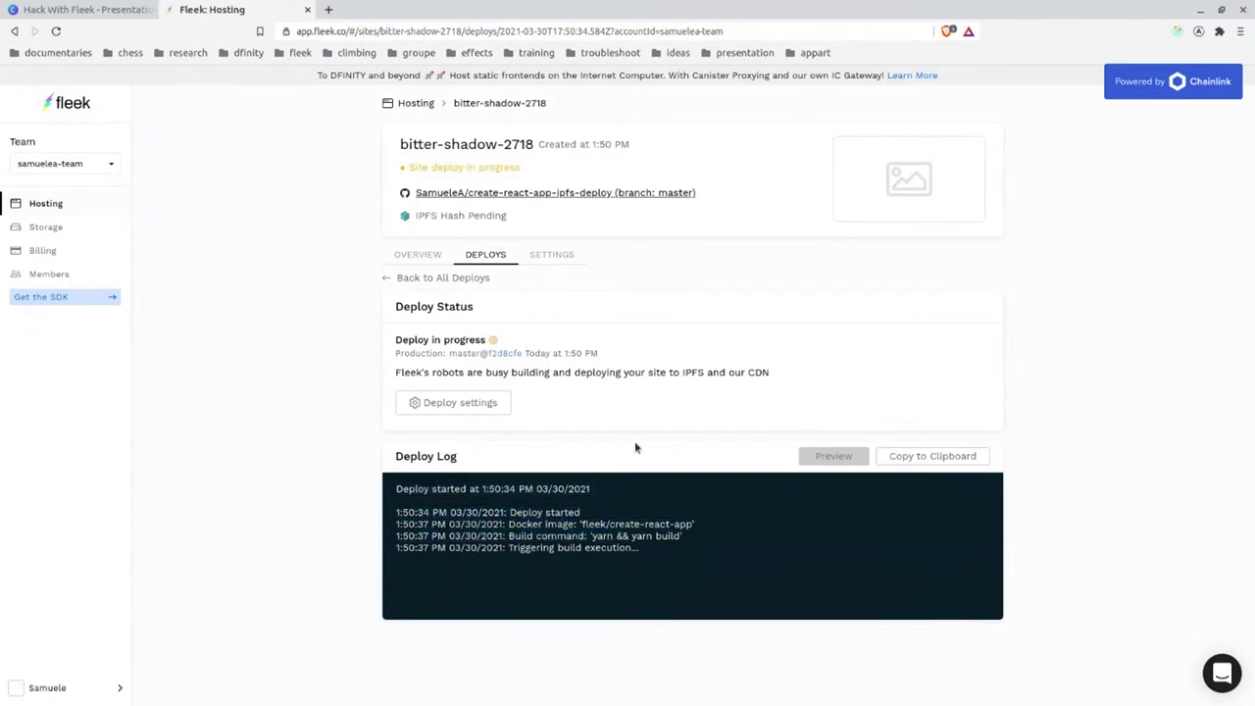
# Return to the hosted sites list and open the domain management settings of the crypto-museum-demo site.
pyautogui.click(416, 103)
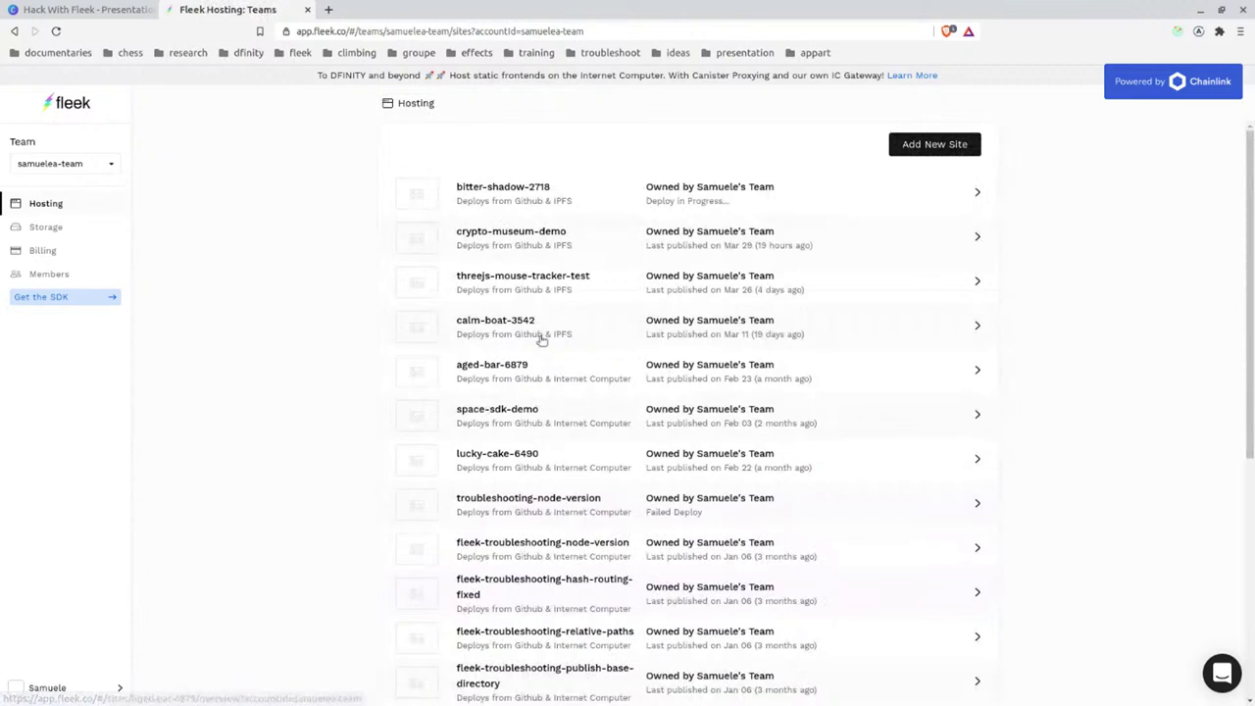
pyautogui.click(511, 238)
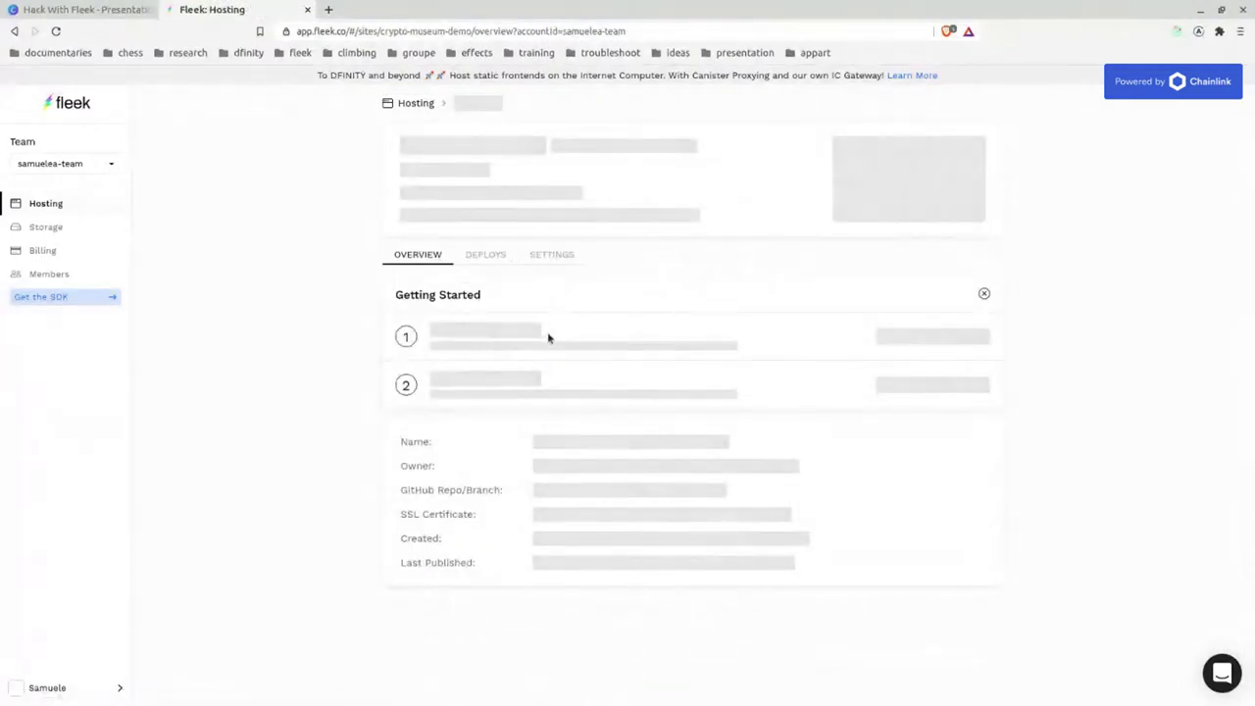
pyautogui.click(481, 254)
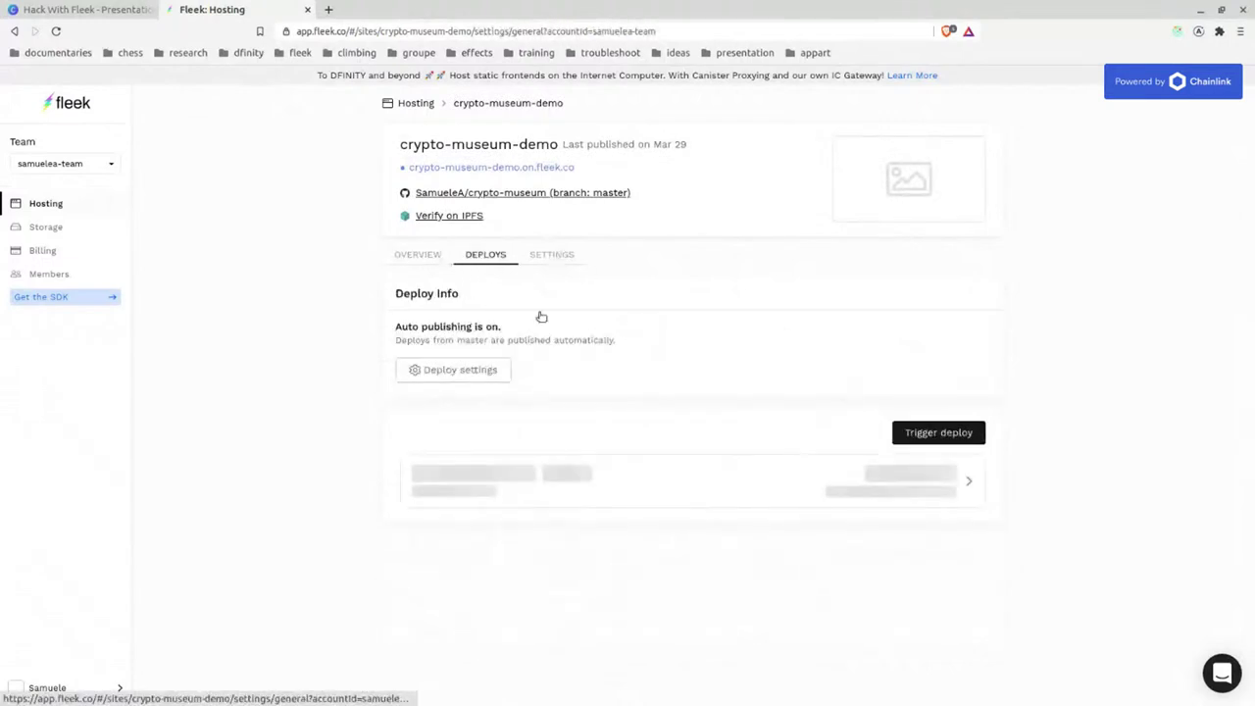
pyautogui.click(441, 386)
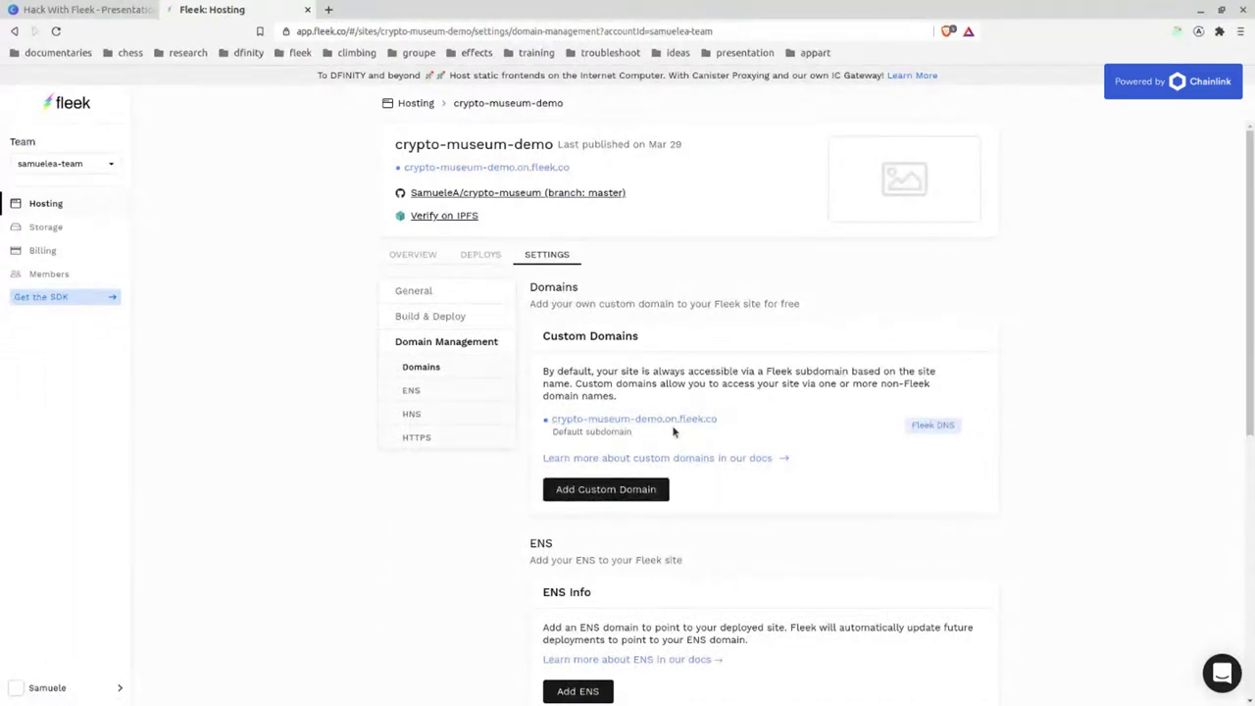
# Examine the default subdomain and the custom domain, ENS and HNS options of crypto-museum-demo.
pyautogui.moveTo(553, 415); pyautogui.dragTo(946, 419)
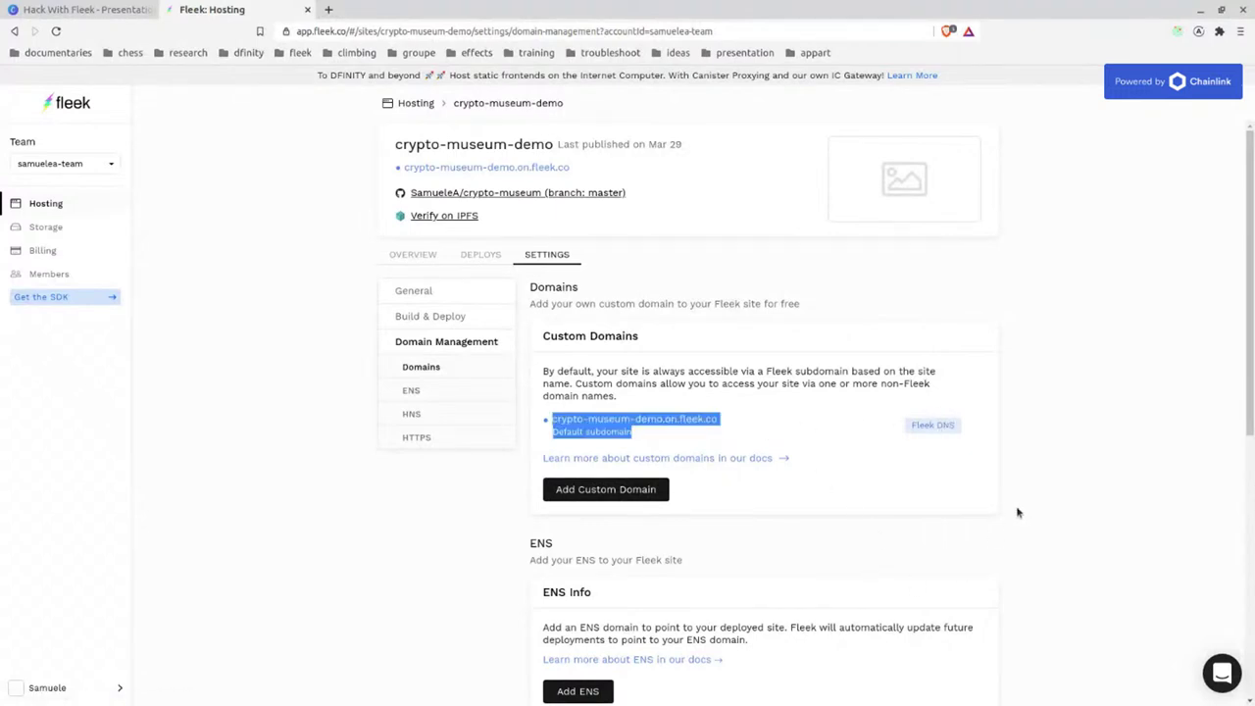
pyautogui.click(588, 422)
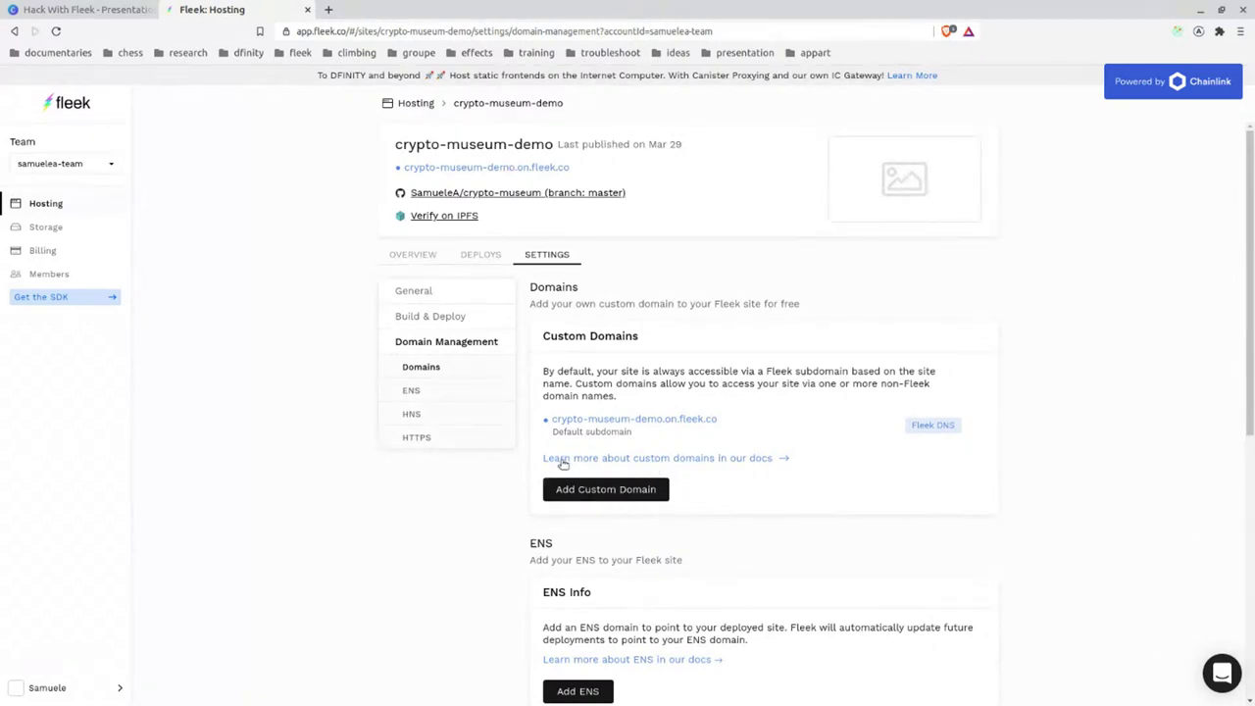
pyautogui.moveTo(1168, 415); pyautogui.dragTo(1065, 364)
pyautogui.click(1065, 364)
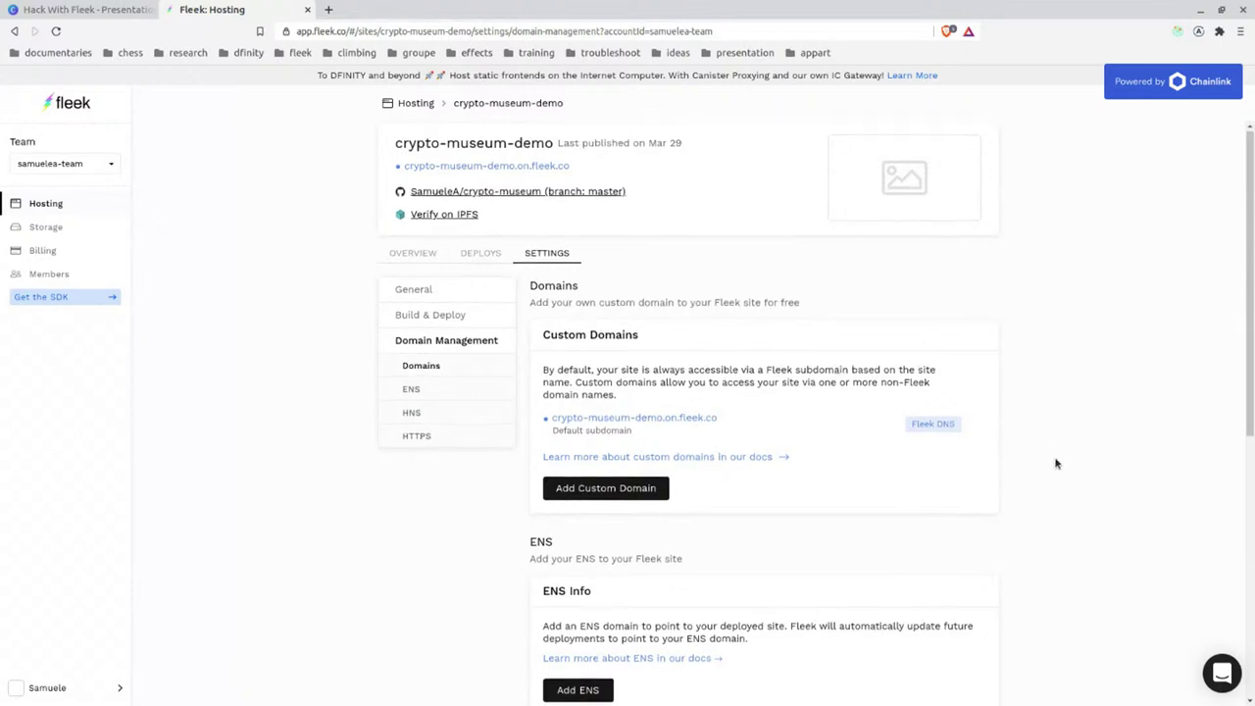
pyautogui.scroll(-3, 998, 481)
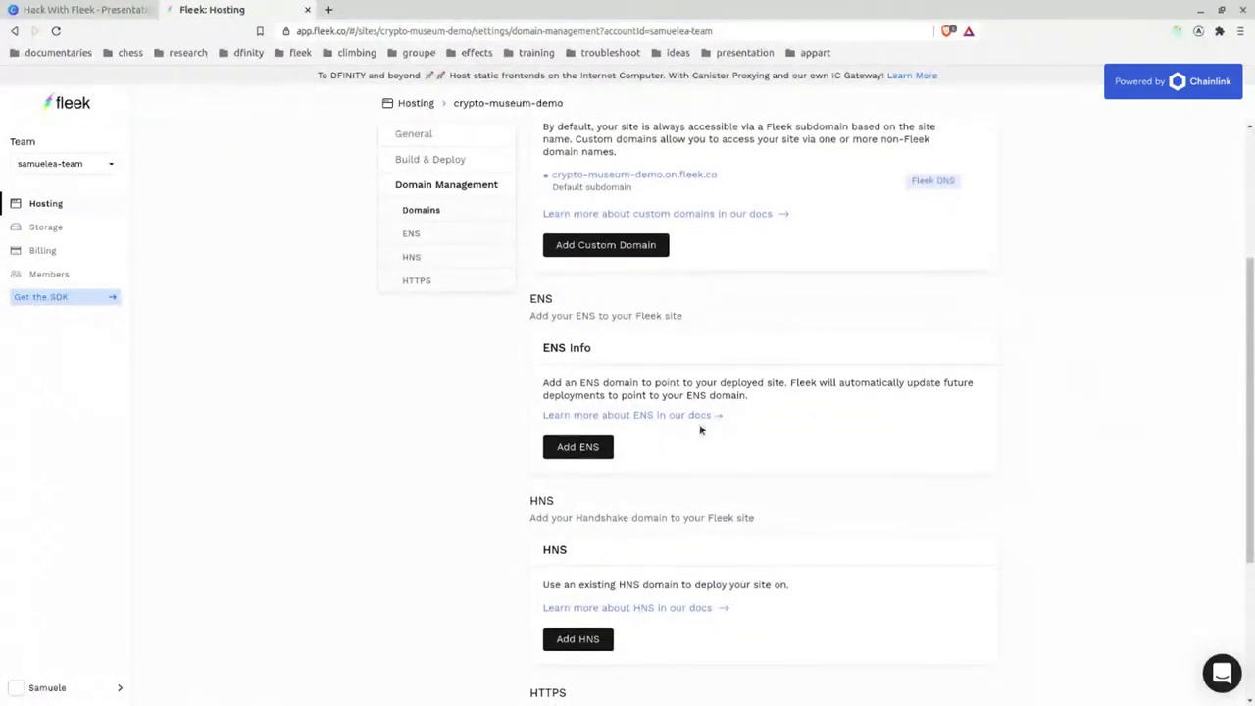
# Examine the ENS and HNS sections of the site's domain management settings.
pyautogui.scroll(-1, 703, 429)
pyautogui.moveTo(533, 231); pyautogui.dragTo(854, 560)
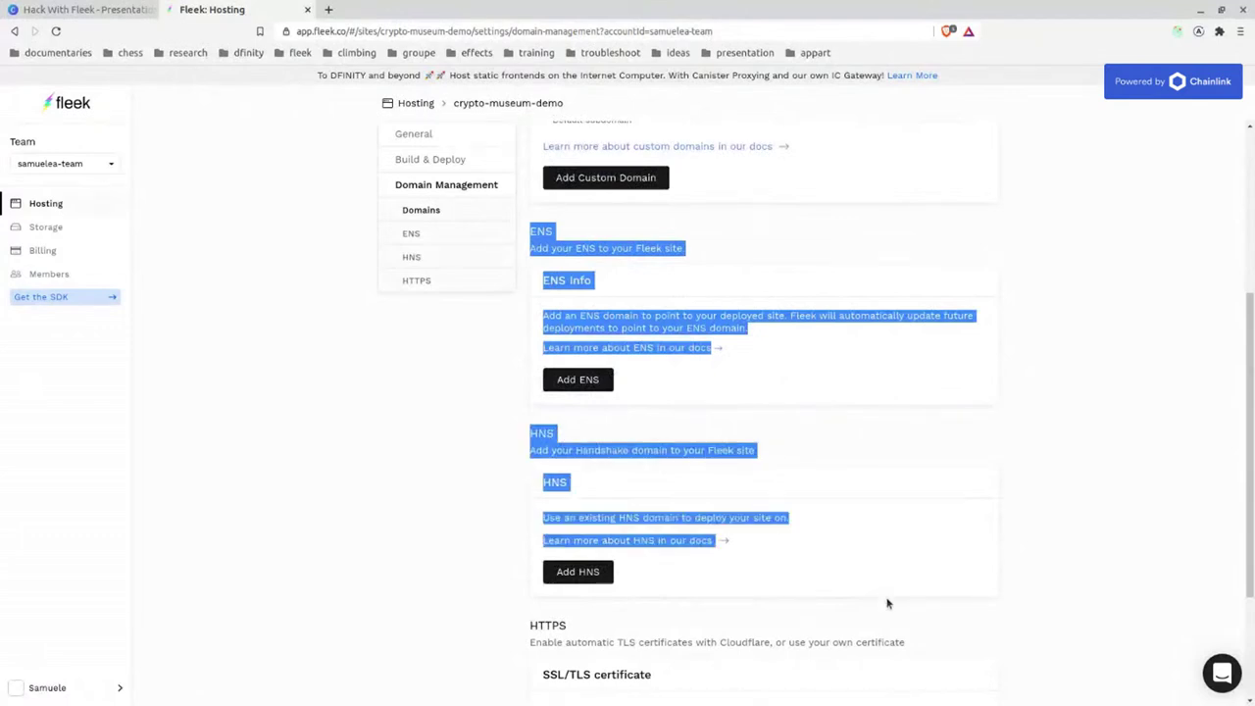
pyautogui.click(1096, 472)
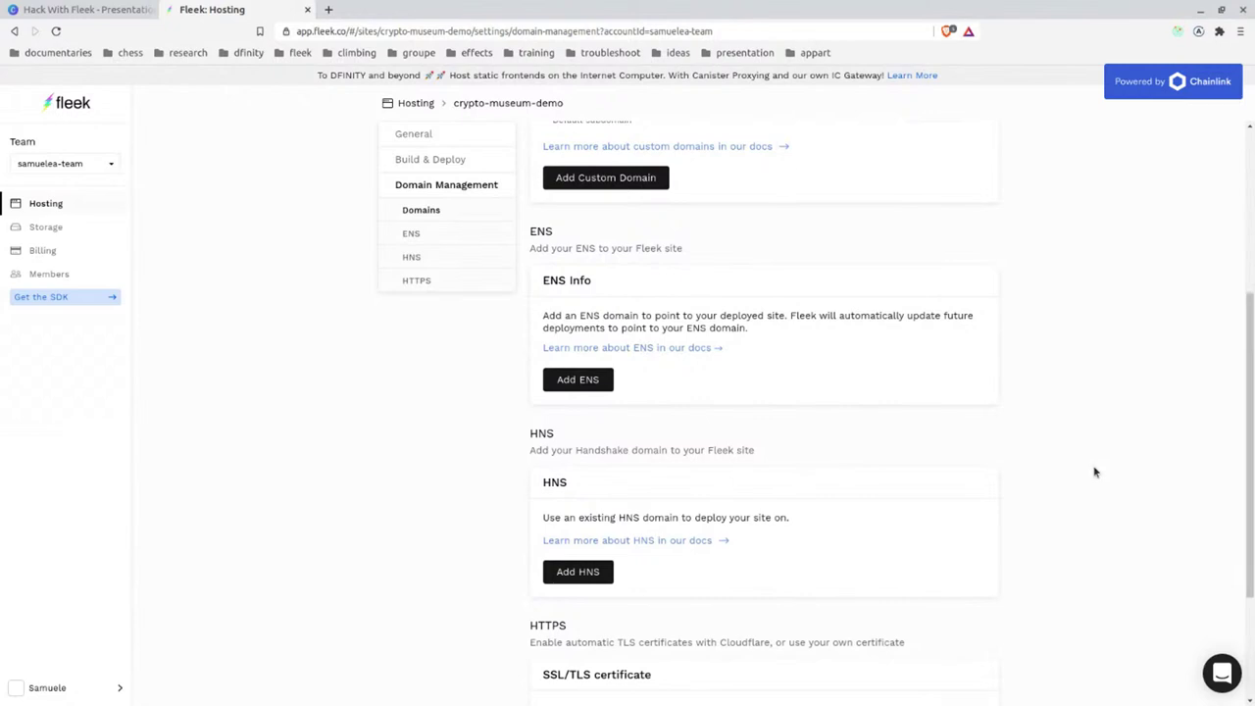
# Add the HNS domain crypto-museum.nian to the site and confirm its ownership.
pyautogui.click(578, 572)
pyautogui.click(470, 246)
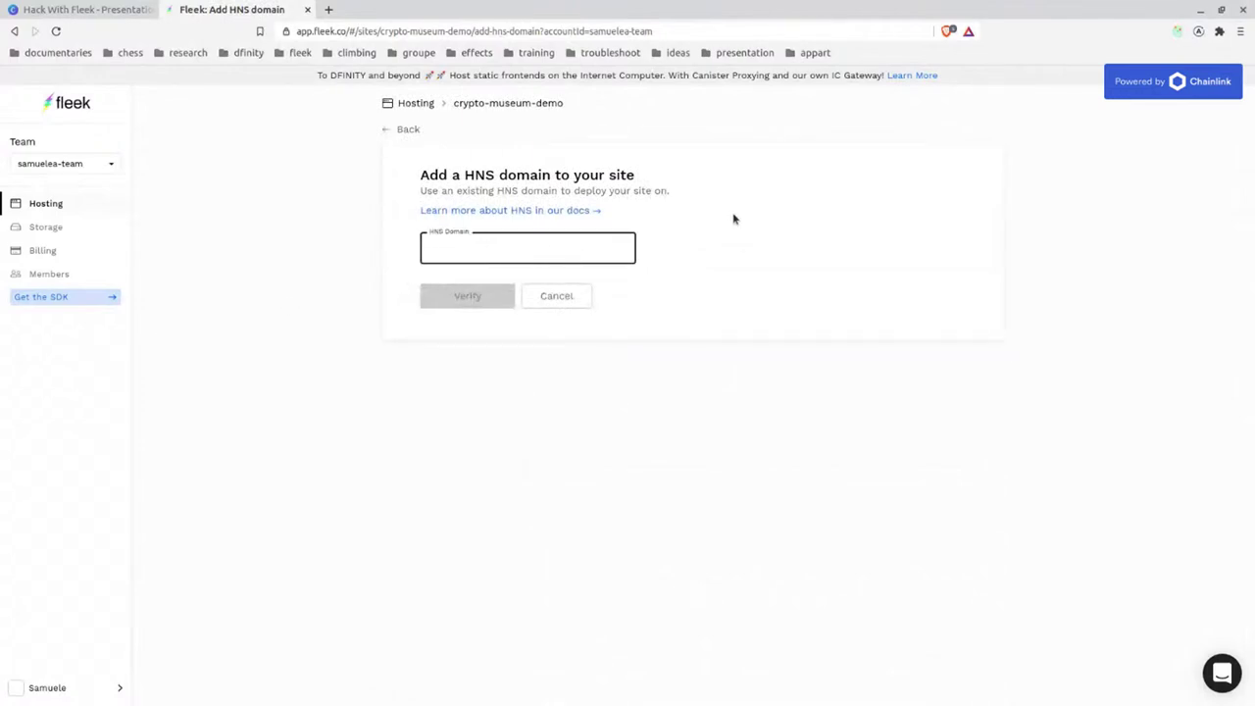
pyautogui.write('crypto')
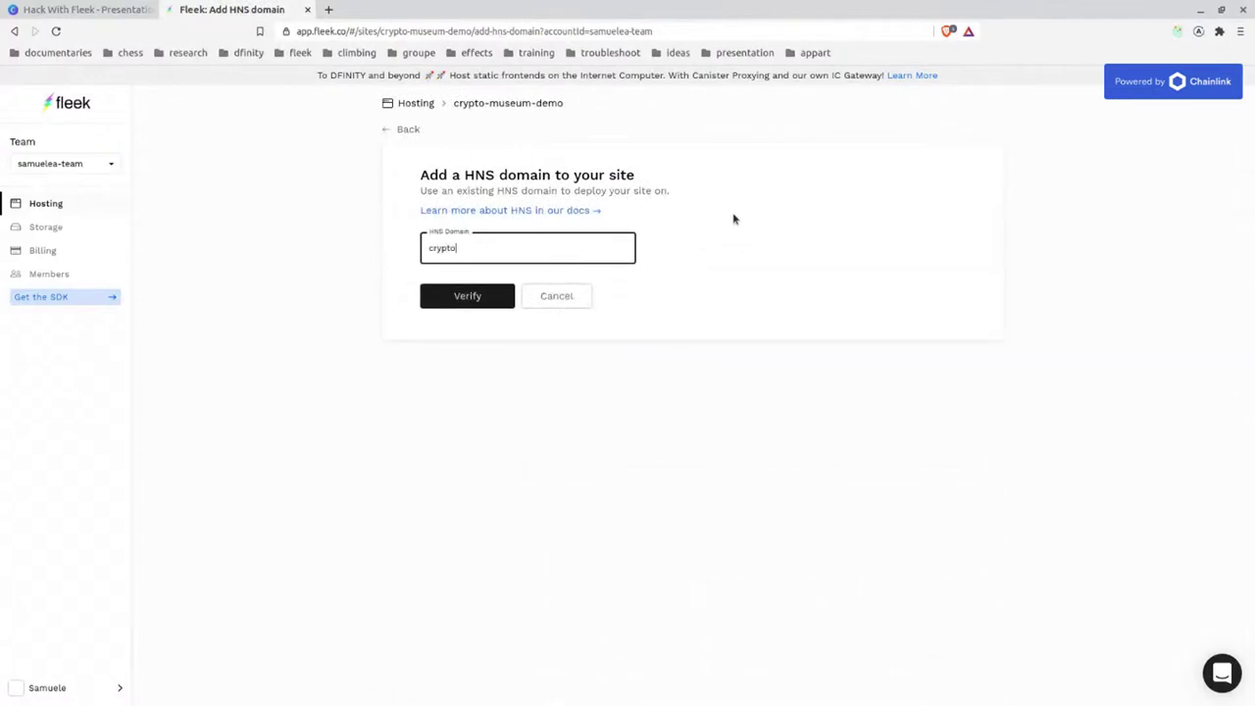
pyautogui.write('-')
pyautogui.press('BackSpace')
pyautogui.write('-musea')
pyautogui.press('BackSpace')
pyautogui.write('um')
pyautogui.press('BackSpace')
pyautogui.click(490, 301)
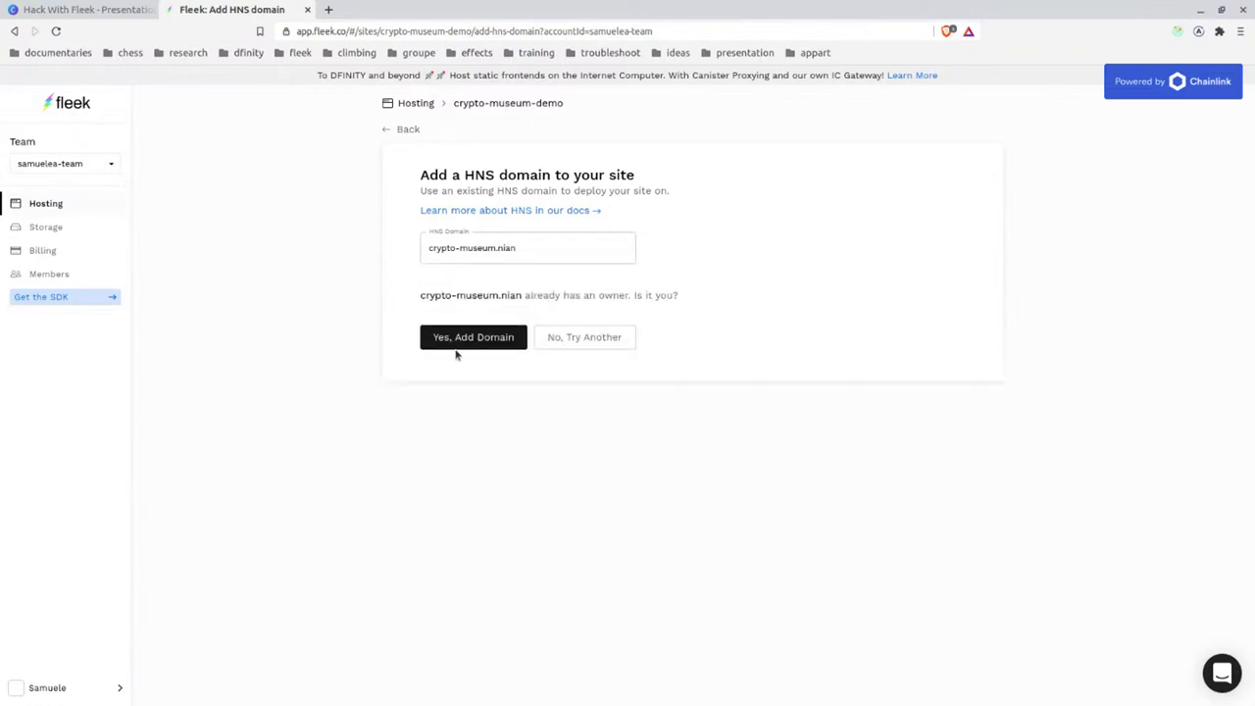
pyautogui.click(459, 344)
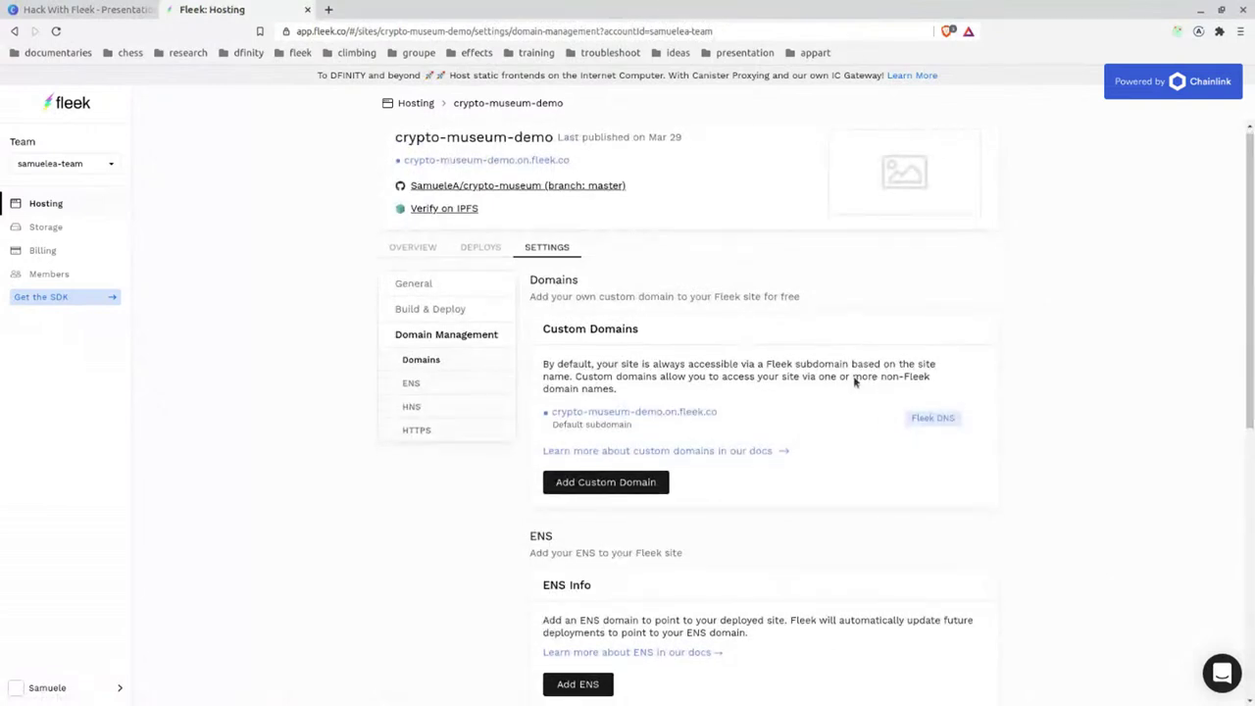
# Open the HNS configuration of crypto-museum.nian and confirm its A record in Namebase with name crypto-museum, value 52.32.209.208 and TTL 3600.
pyautogui.scroll(-1, 851, 382)
pyautogui.scroll(-3, 852, 383)
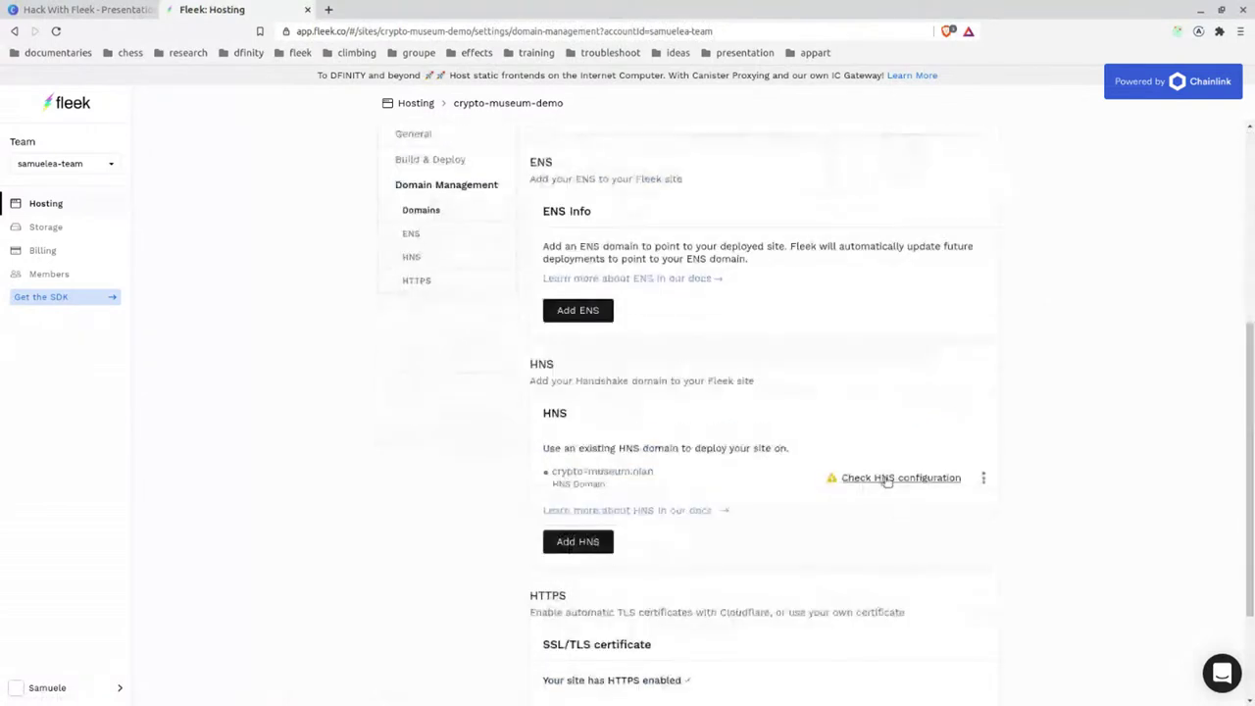
pyautogui.click(887, 479)
pyautogui.click(471, 314)
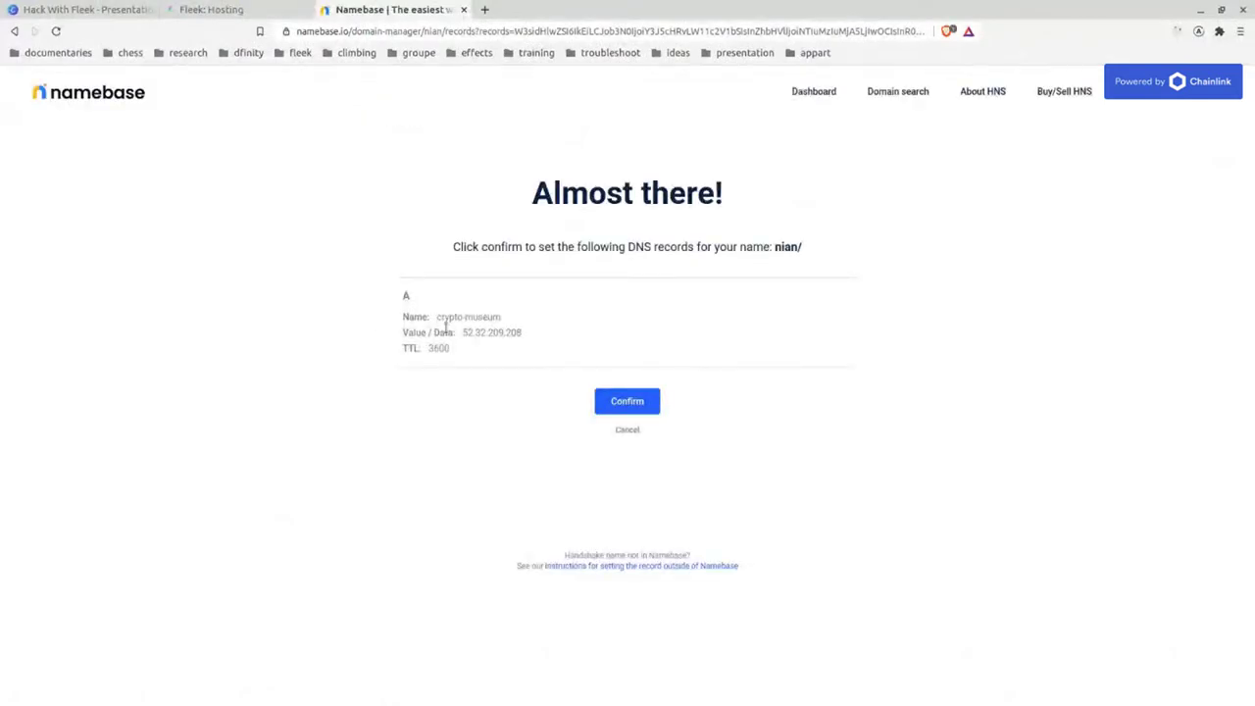
pyautogui.moveTo(441, 316); pyautogui.dragTo(517, 333)
pyautogui.click(628, 401)
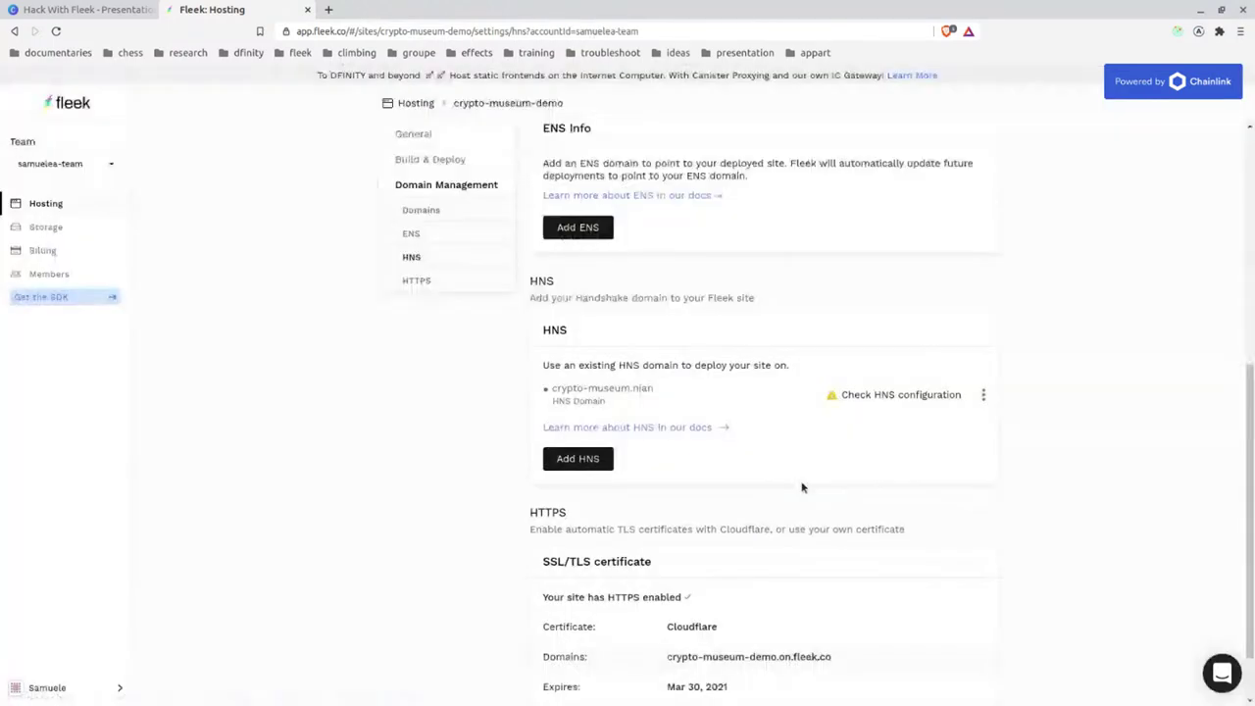
# Verify the HNS configuration of crypto-museum.nian and load the site at that domain in a new browser tab.
pyautogui.click(911, 397)
pyautogui.click(740, 555)
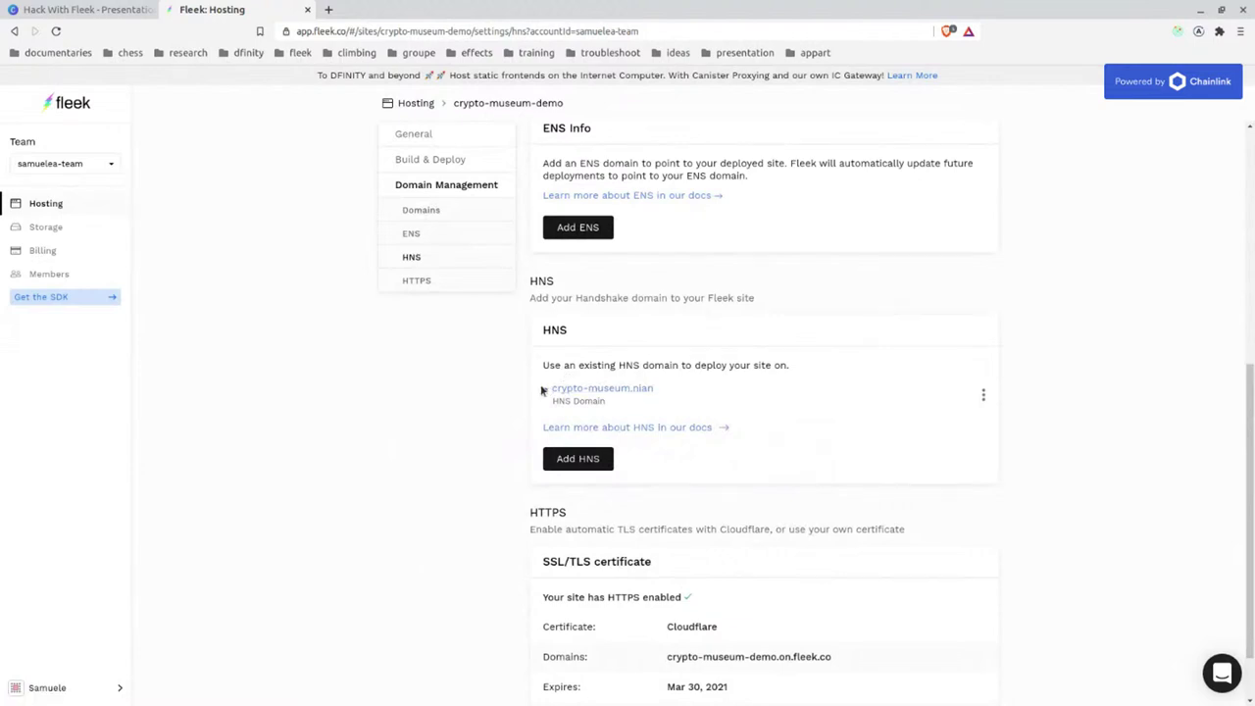
pyautogui.moveTo(541, 390); pyautogui.dragTo(717, 364)
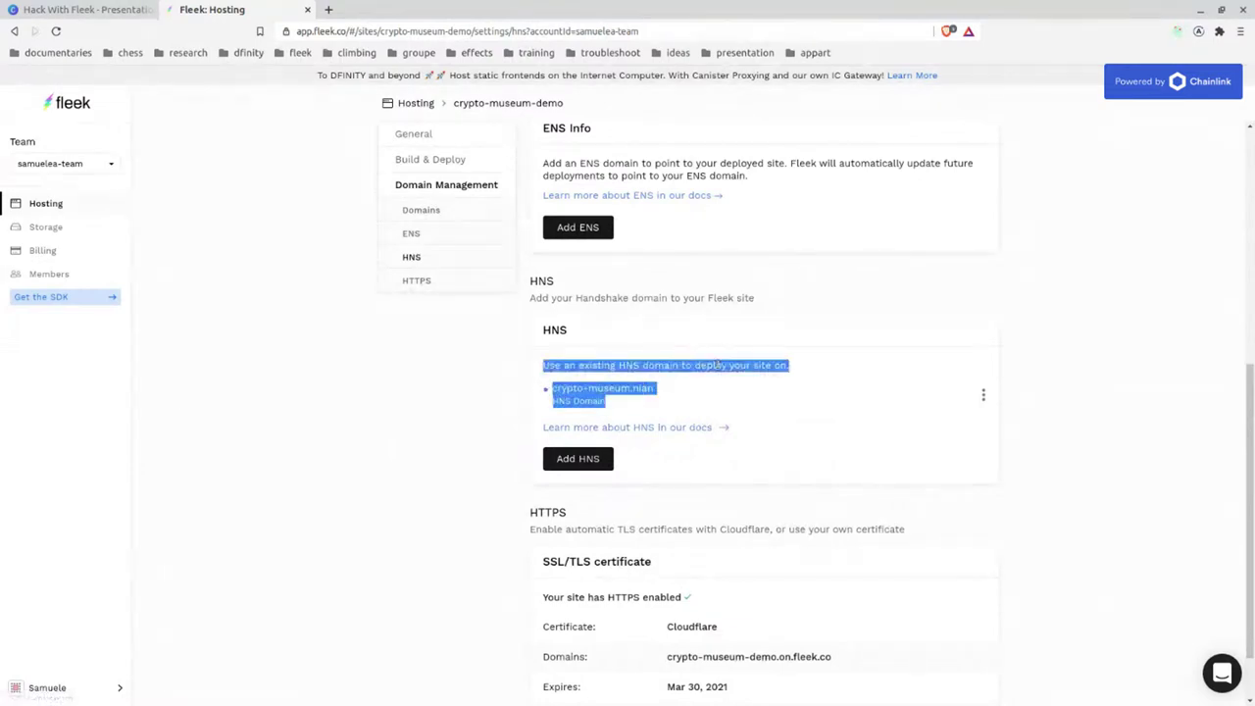
pyautogui.click(330, 9)
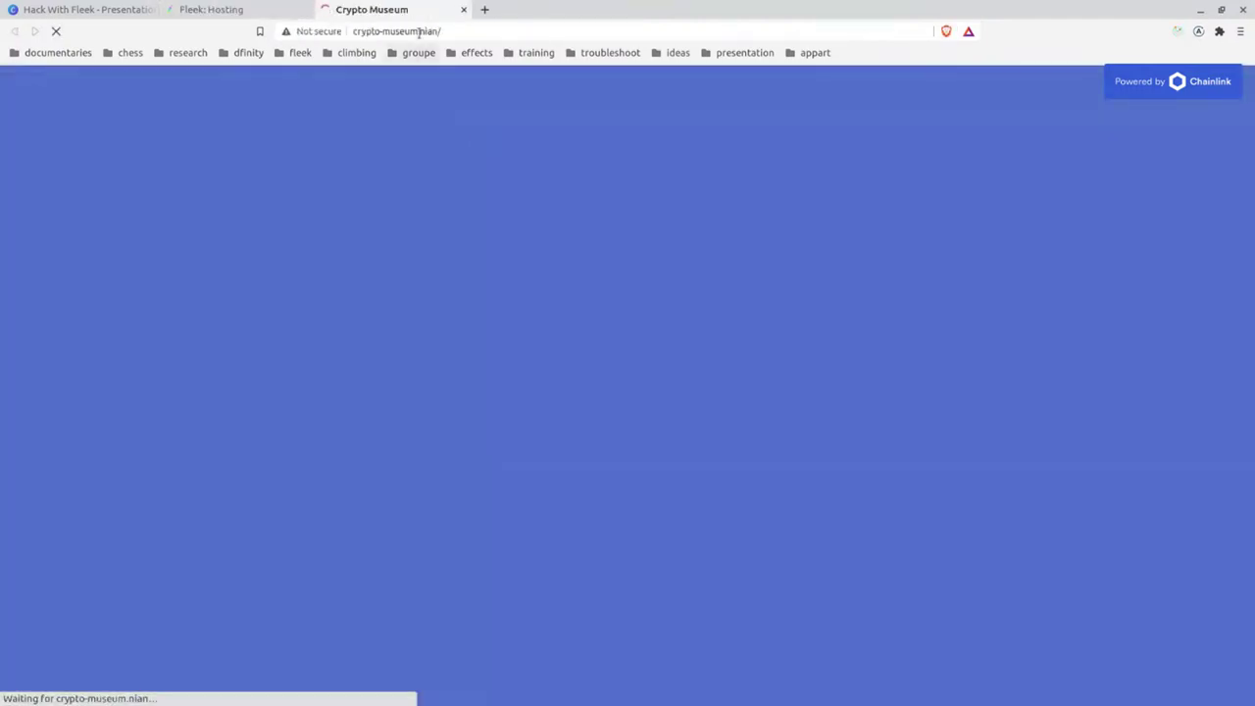
pyautogui.click(475, 31)
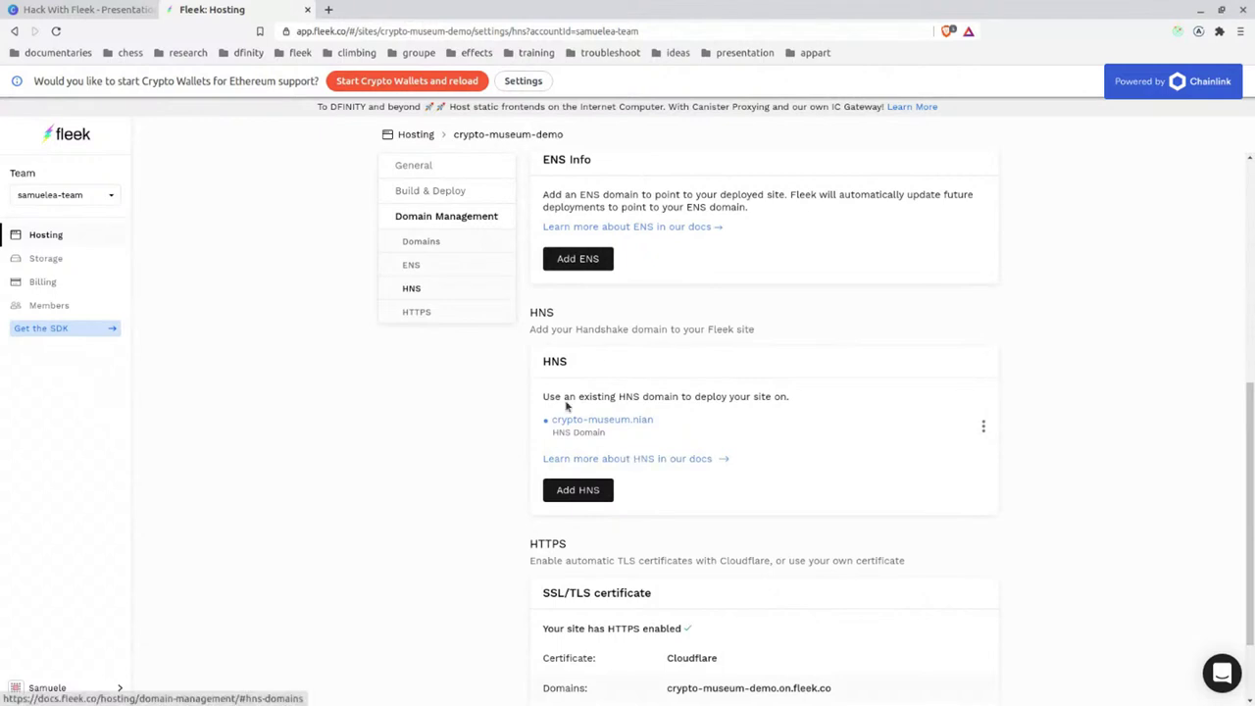
# Dismiss the Crypto Wallets prompt, go to the documentation at docs.fleek.co and open the Fleek CLI overview.
pyautogui.scroll(4, 350, 415)
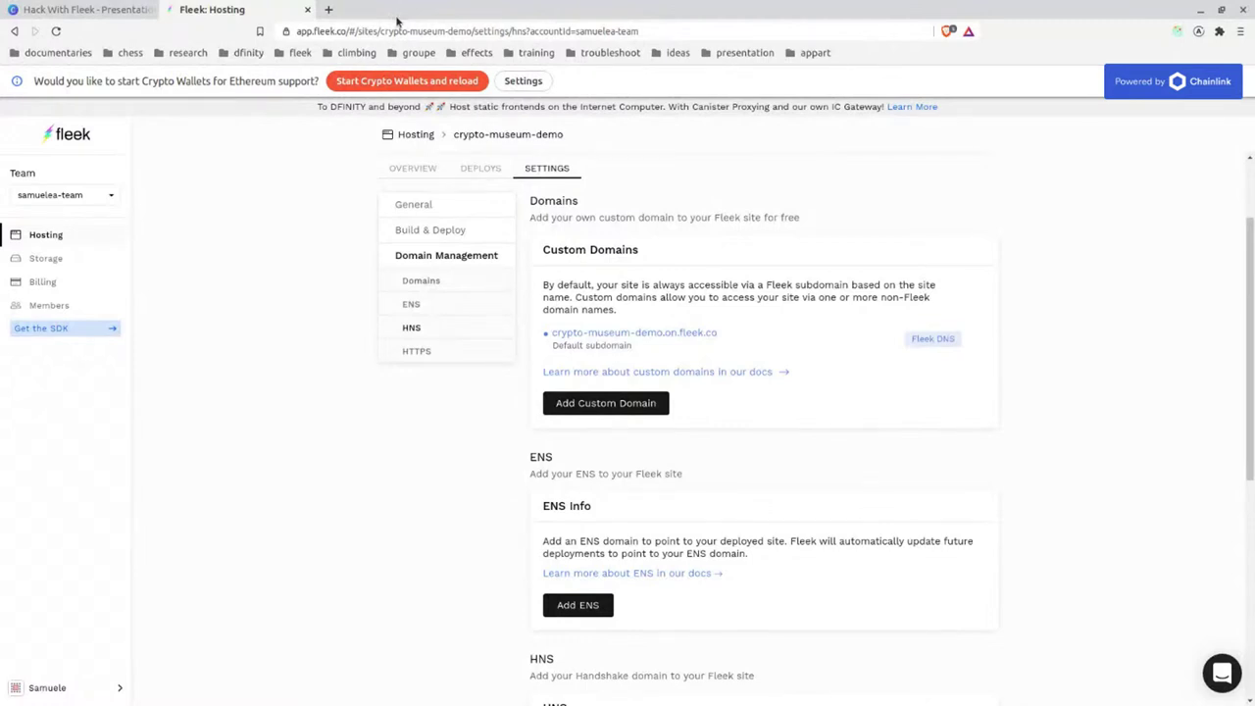
pyautogui.click(1243, 82)
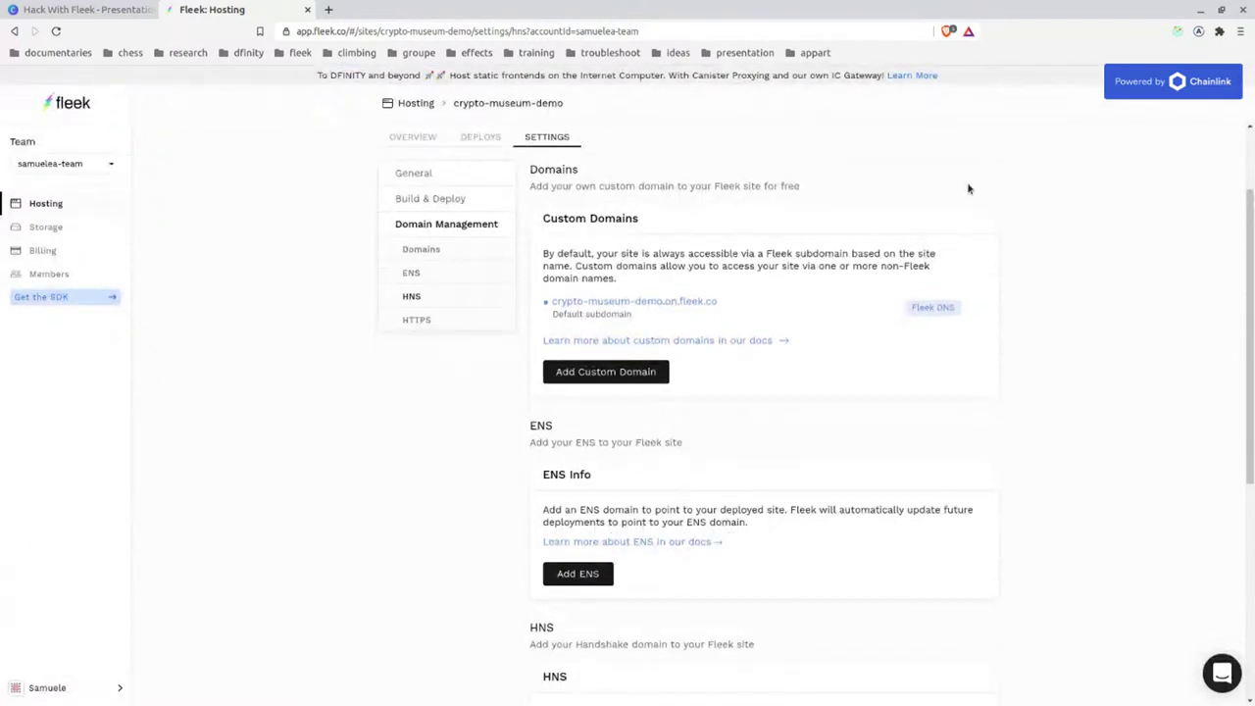
pyautogui.click(554, 32)
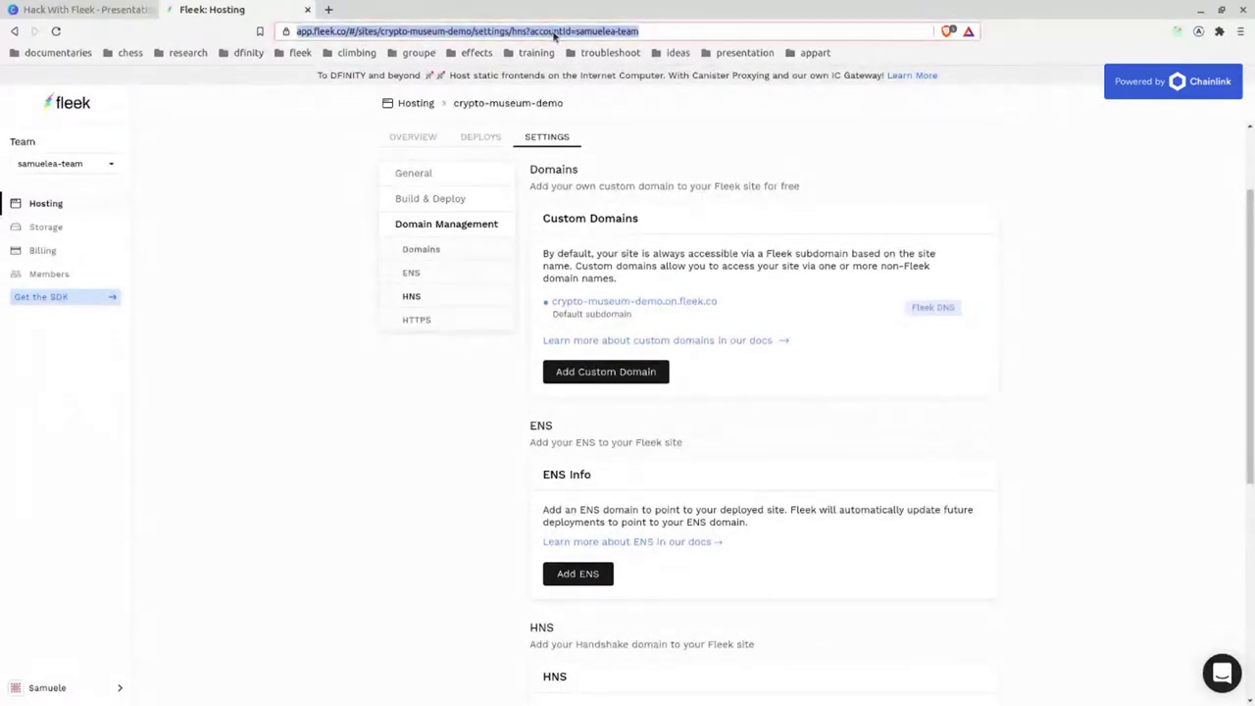
pyautogui.write('docs.fle')
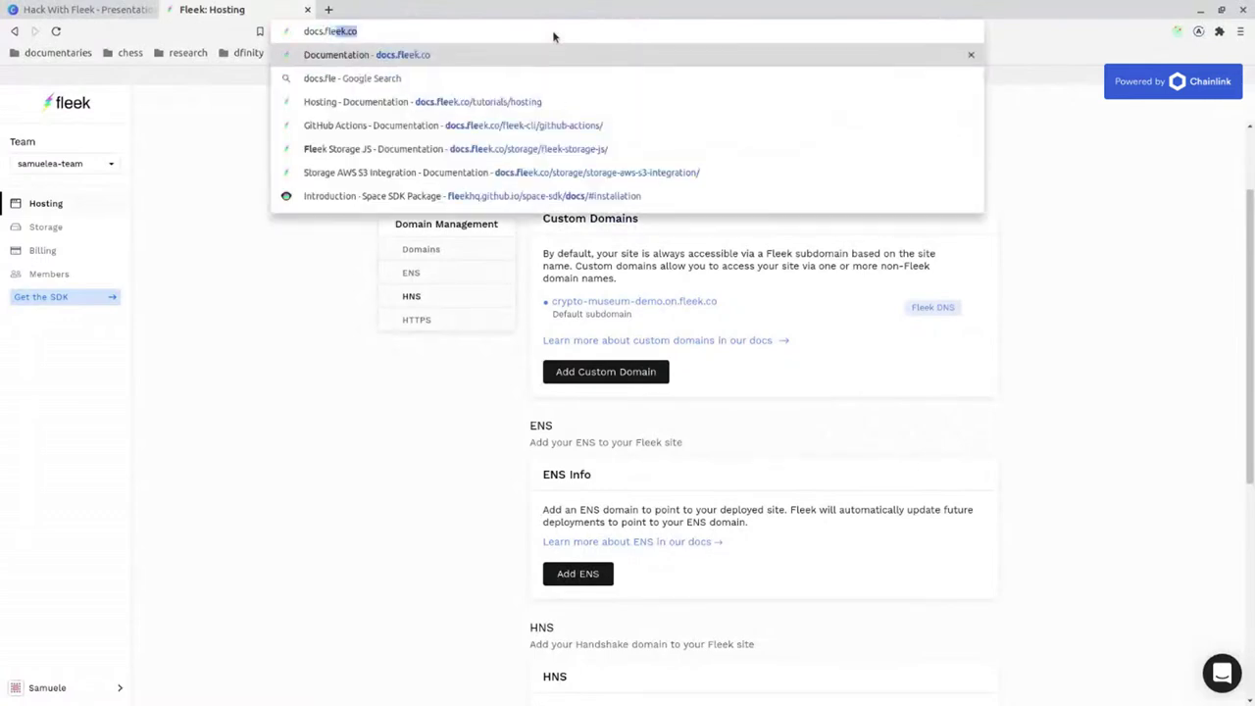
pyautogui.press('Return')
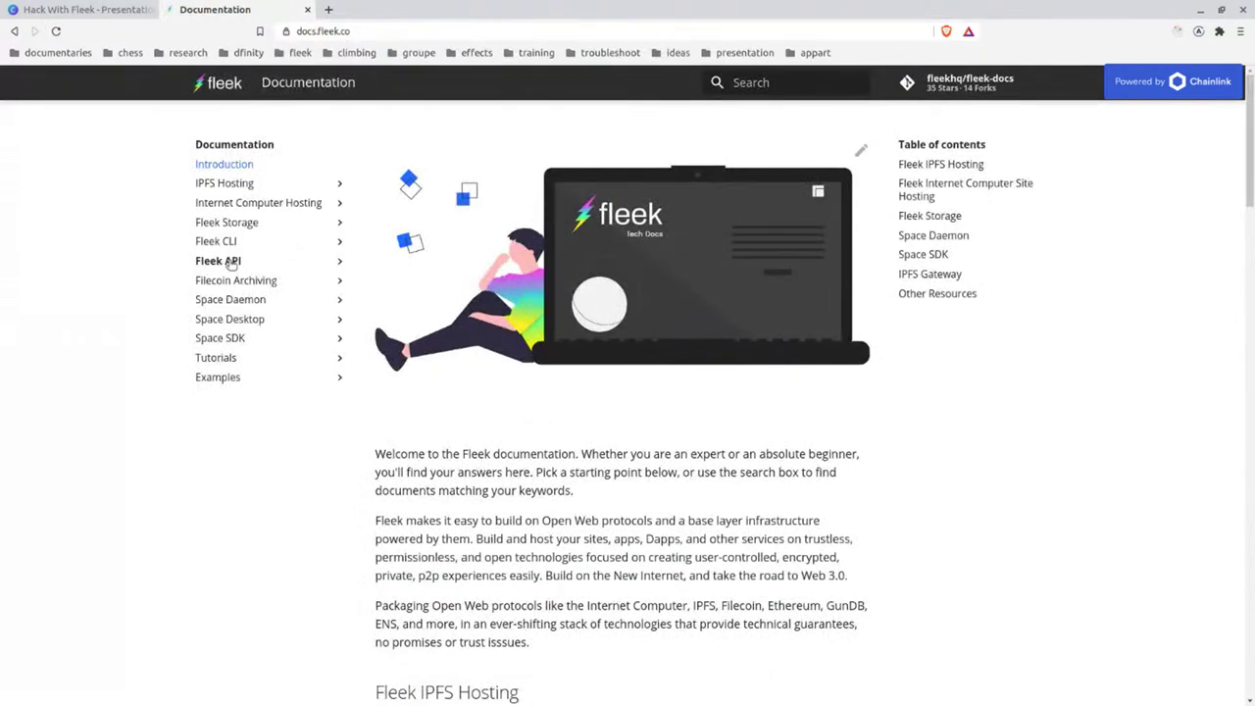
pyautogui.click(223, 241)
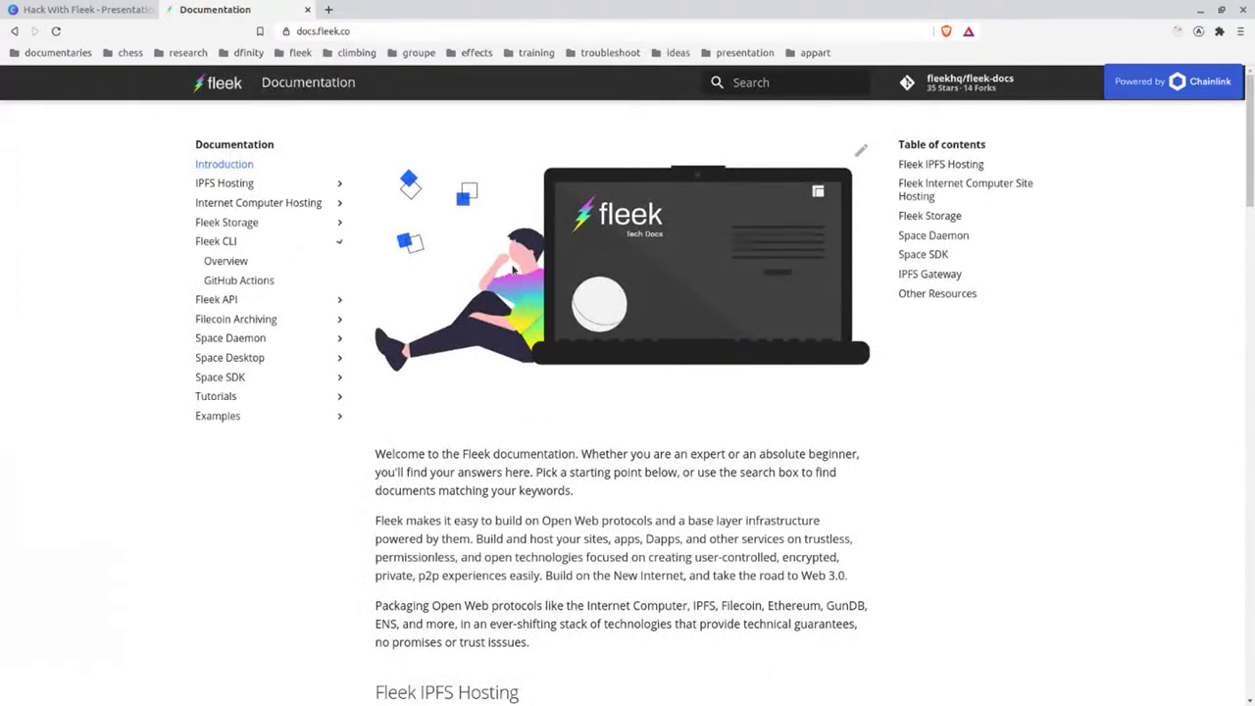
pyautogui.click(240, 261)
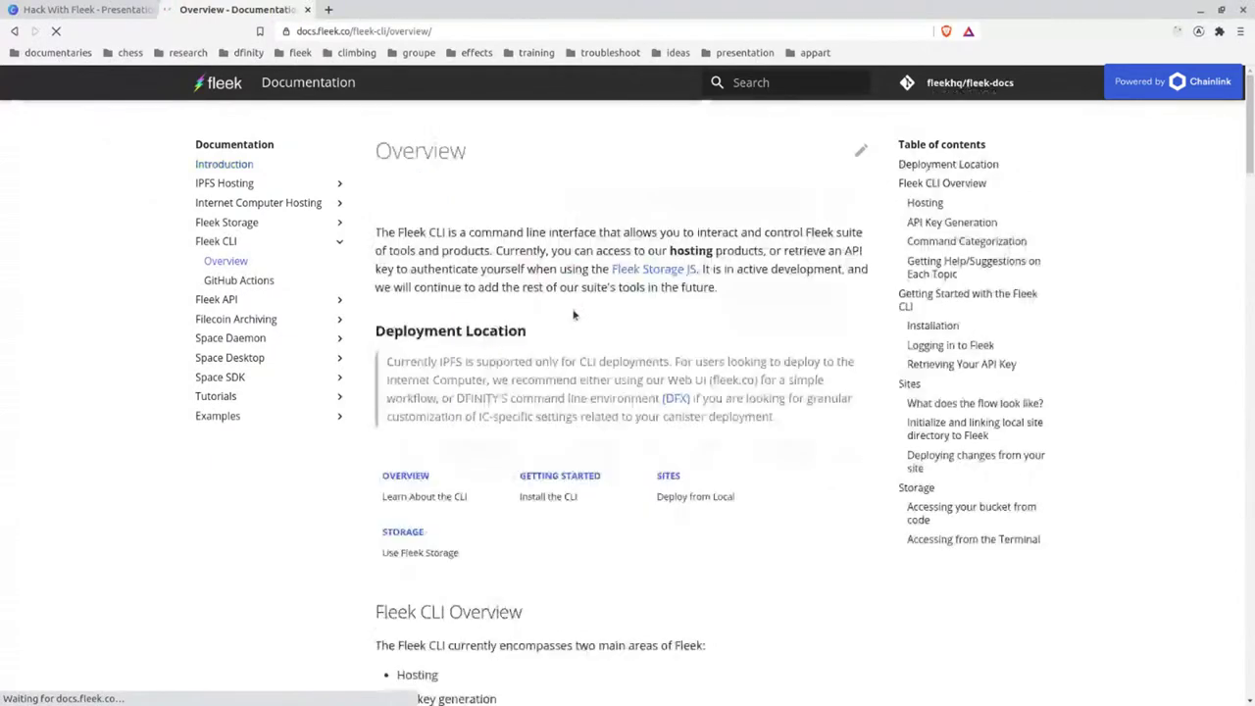
# Examine the CLI installation command and the login command in the Fleek CLI overview.
pyautogui.scroll(-3, 449, 550)
pyautogui.scroll(-5, 449, 551)
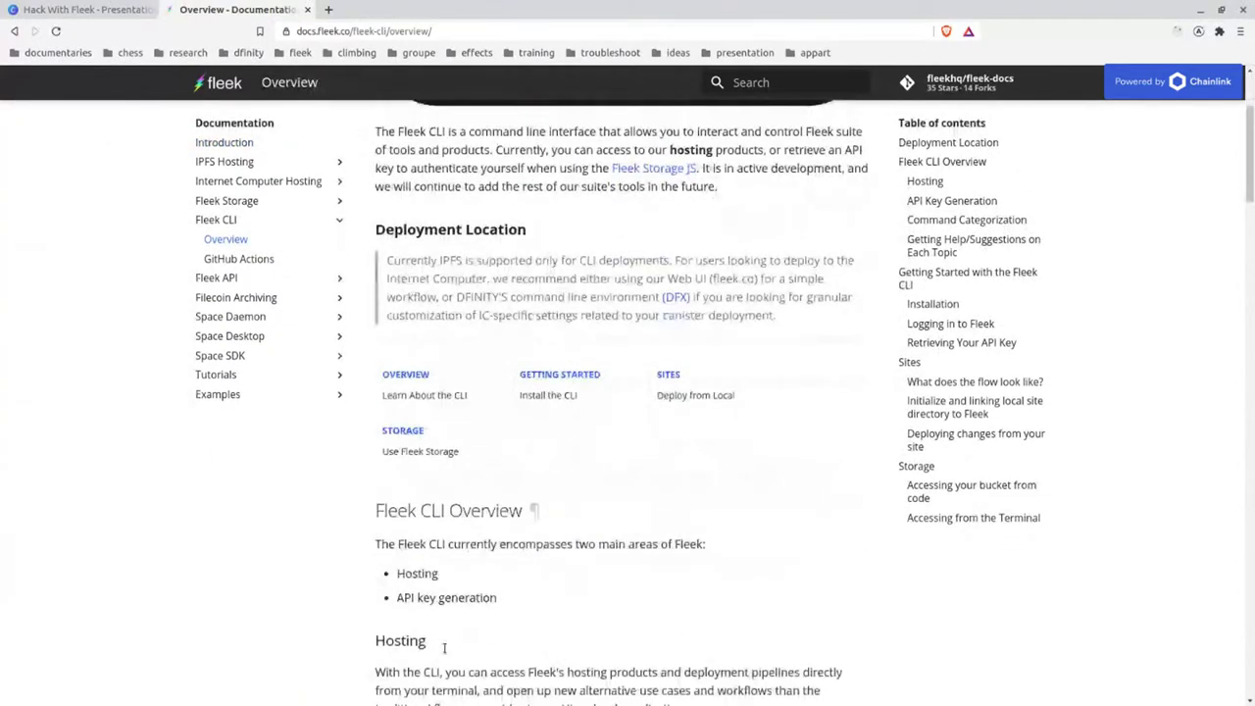
pyautogui.scroll(-10, 574, 370)
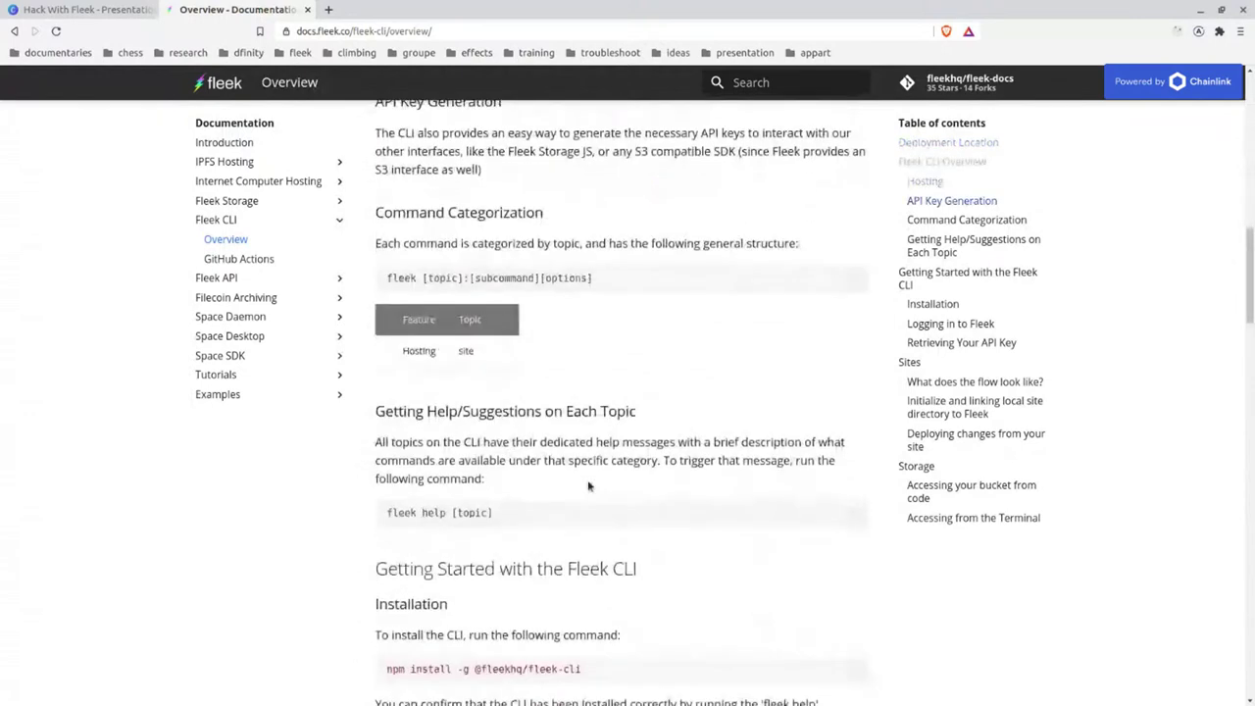
pyautogui.scroll(1, 500, 443)
pyautogui.moveTo(388, 431); pyautogui.dragTo(588, 437)
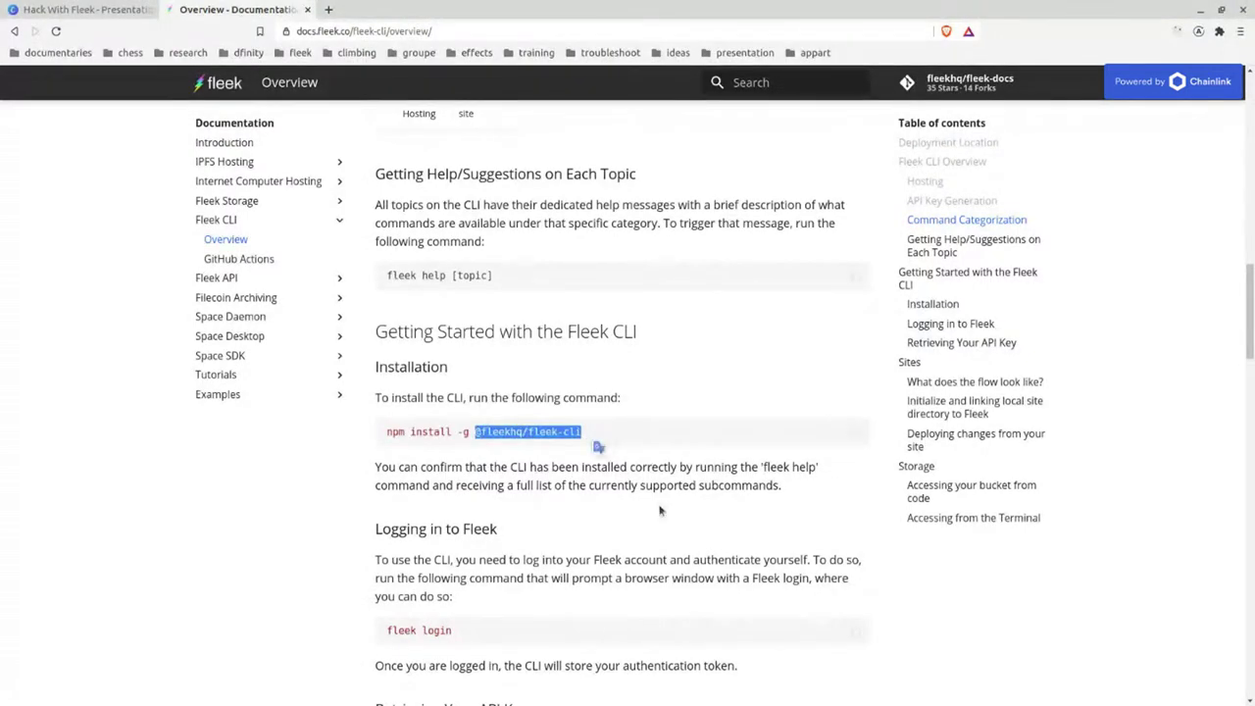
pyautogui.scroll(-3, 674, 529)
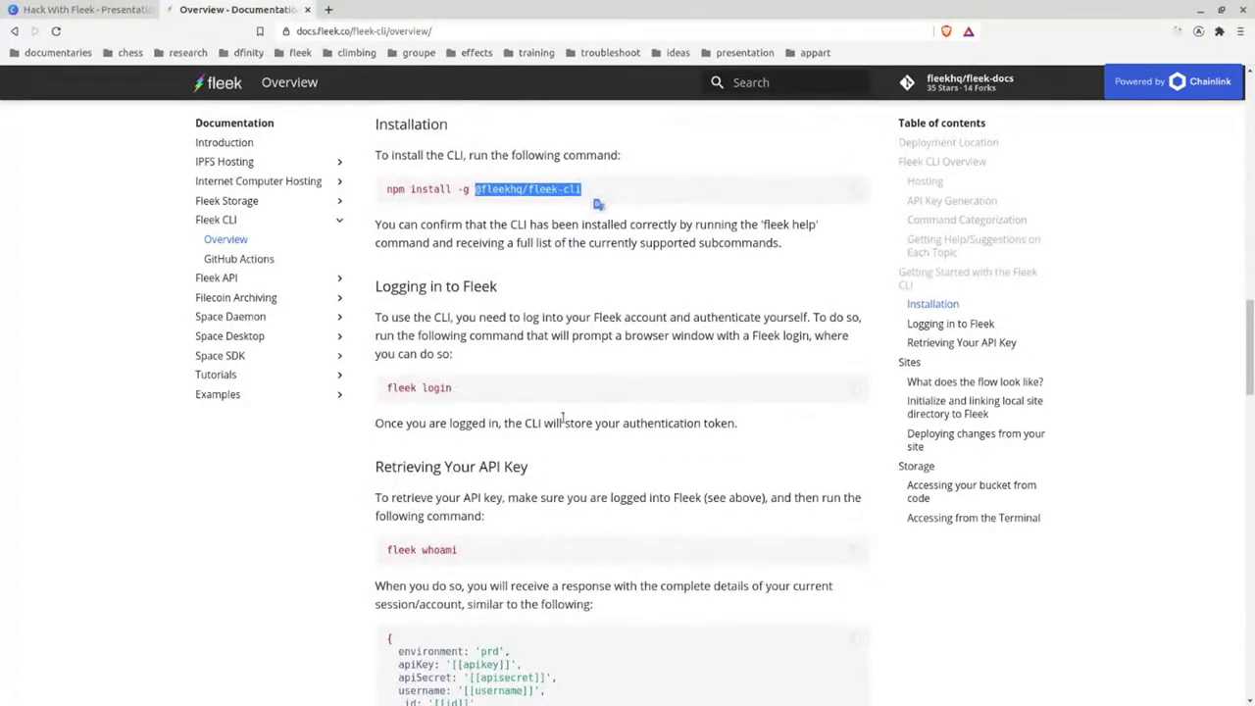
pyautogui.moveTo(455, 388); pyautogui.dragTo(385, 390)
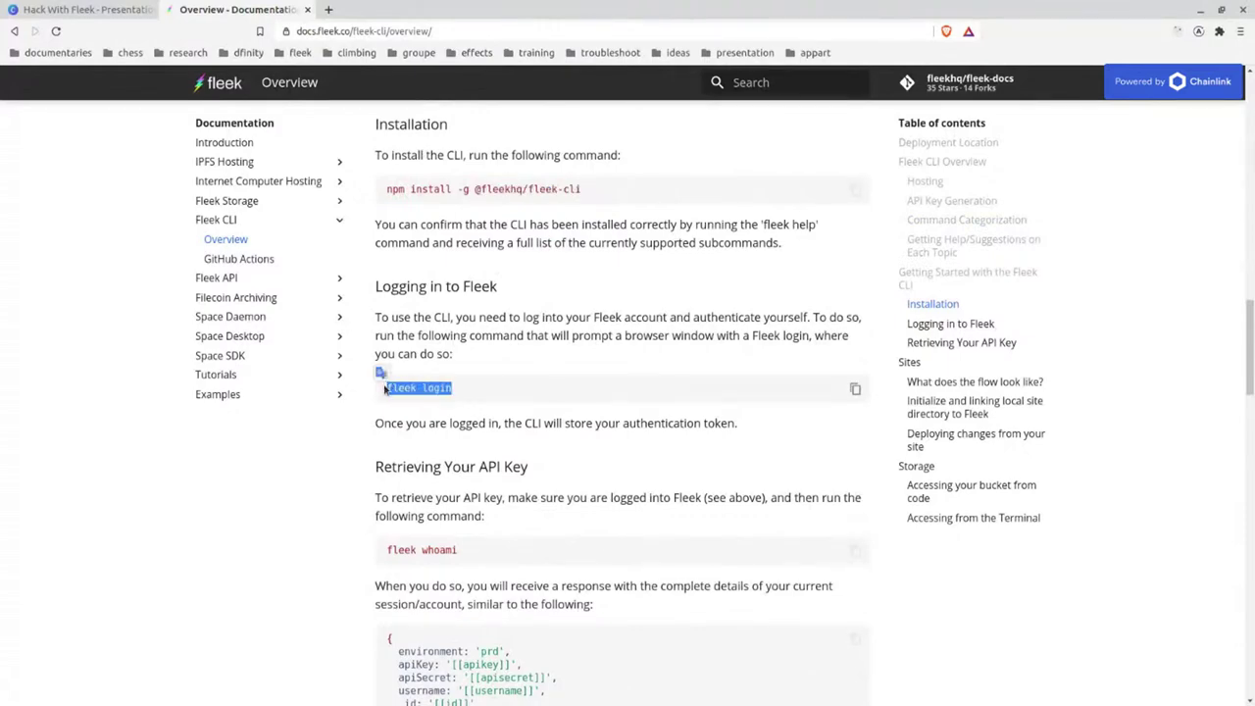
# Examine the fleek site:init and fleek site:deploy commands for publishing a local site.
pyautogui.scroll(-10, 412, 373)
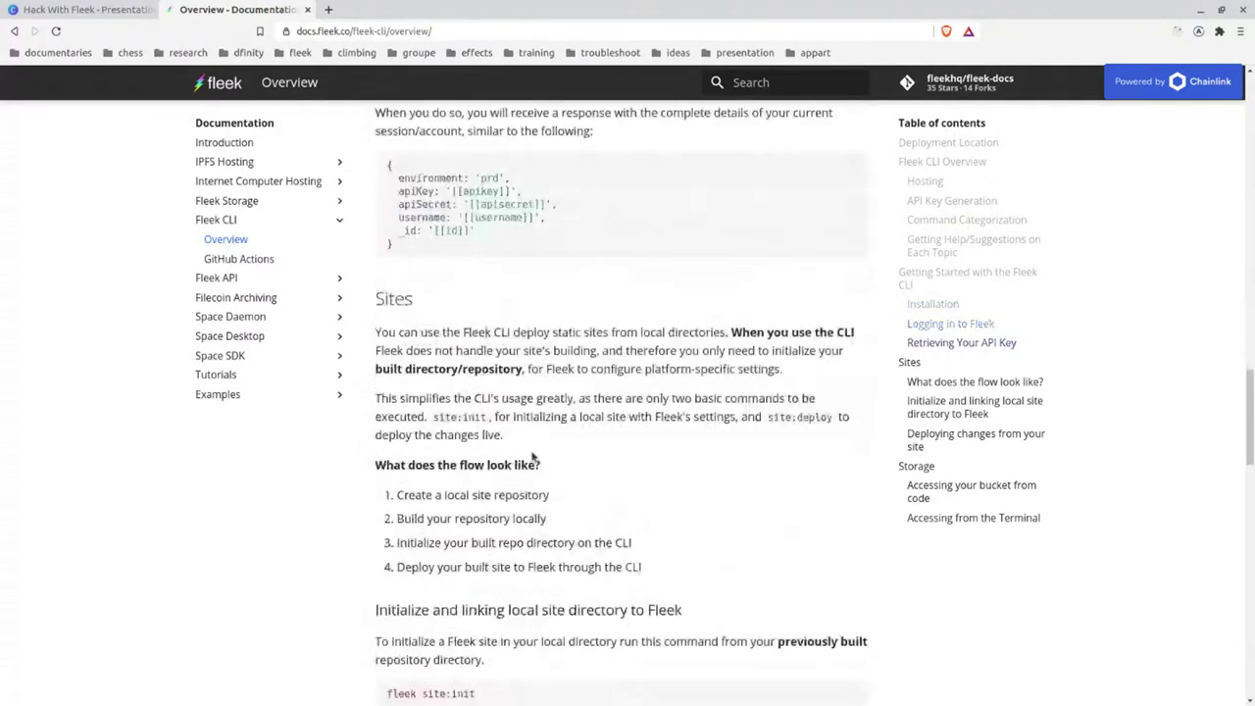
pyautogui.moveTo(388, 301); pyautogui.dragTo(480, 303)
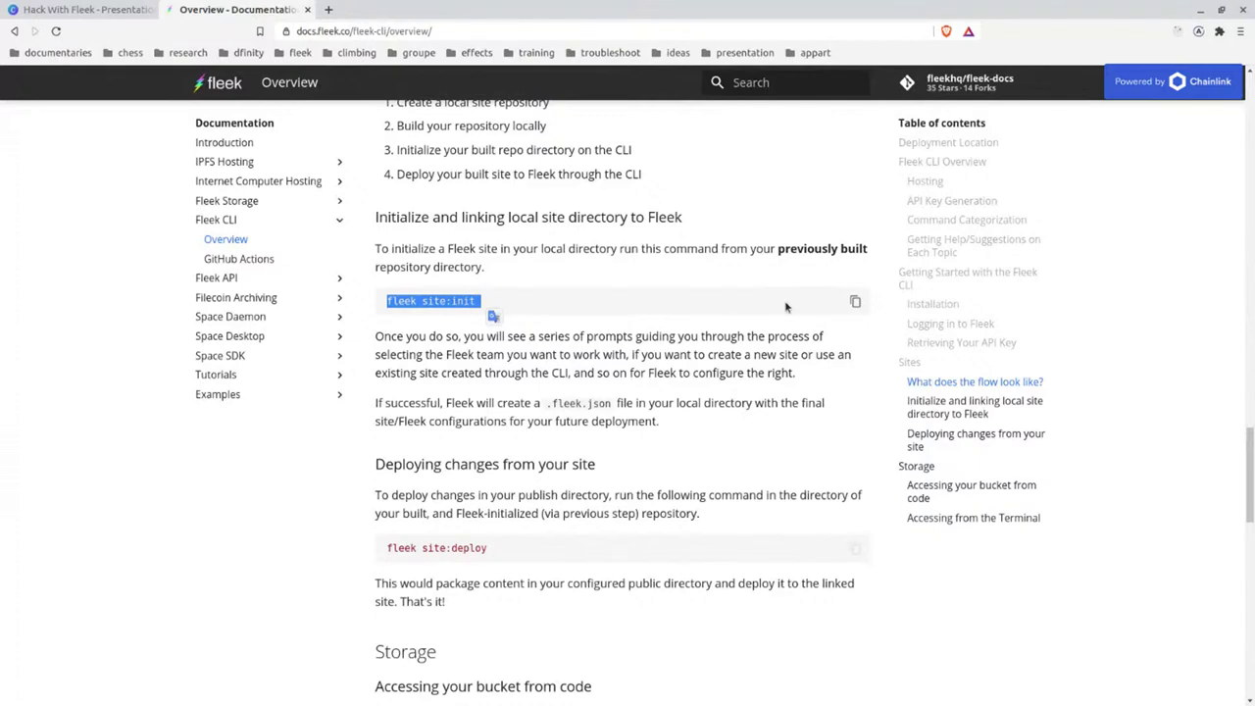
pyautogui.scroll(-2, 698, 496)
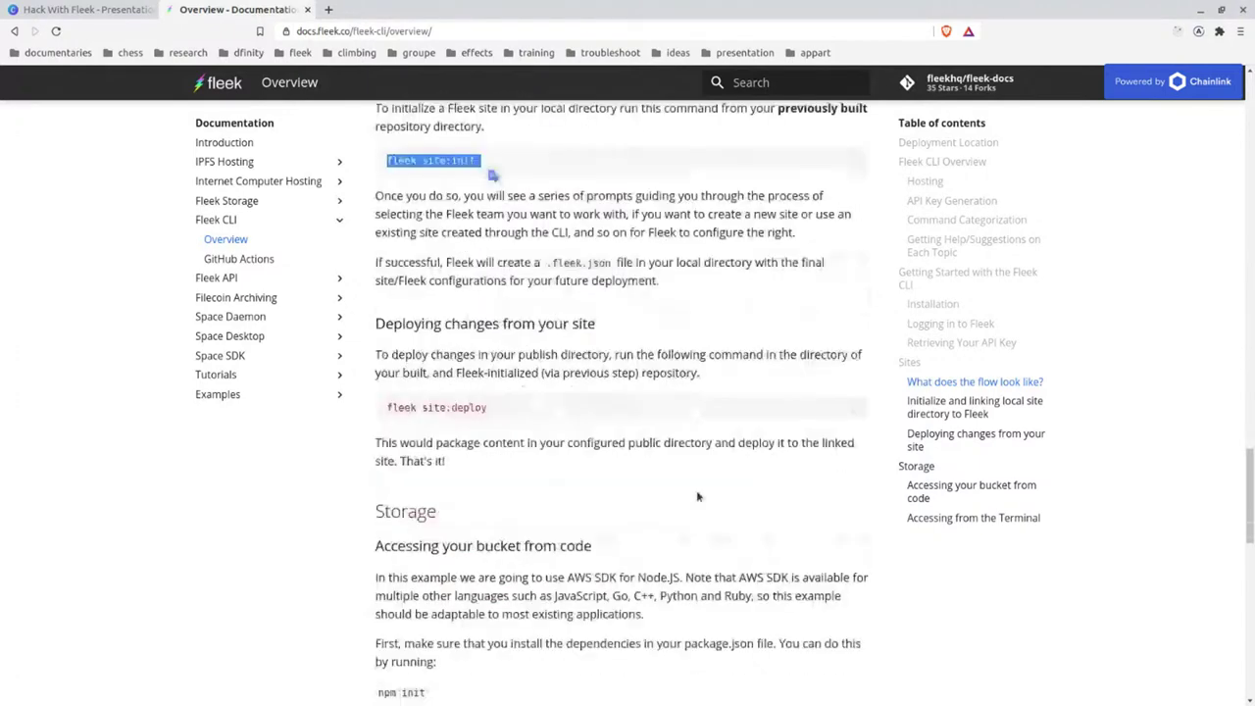
pyautogui.scroll(-1, 698, 496)
pyautogui.moveTo(388, 339); pyautogui.dragTo(490, 340)
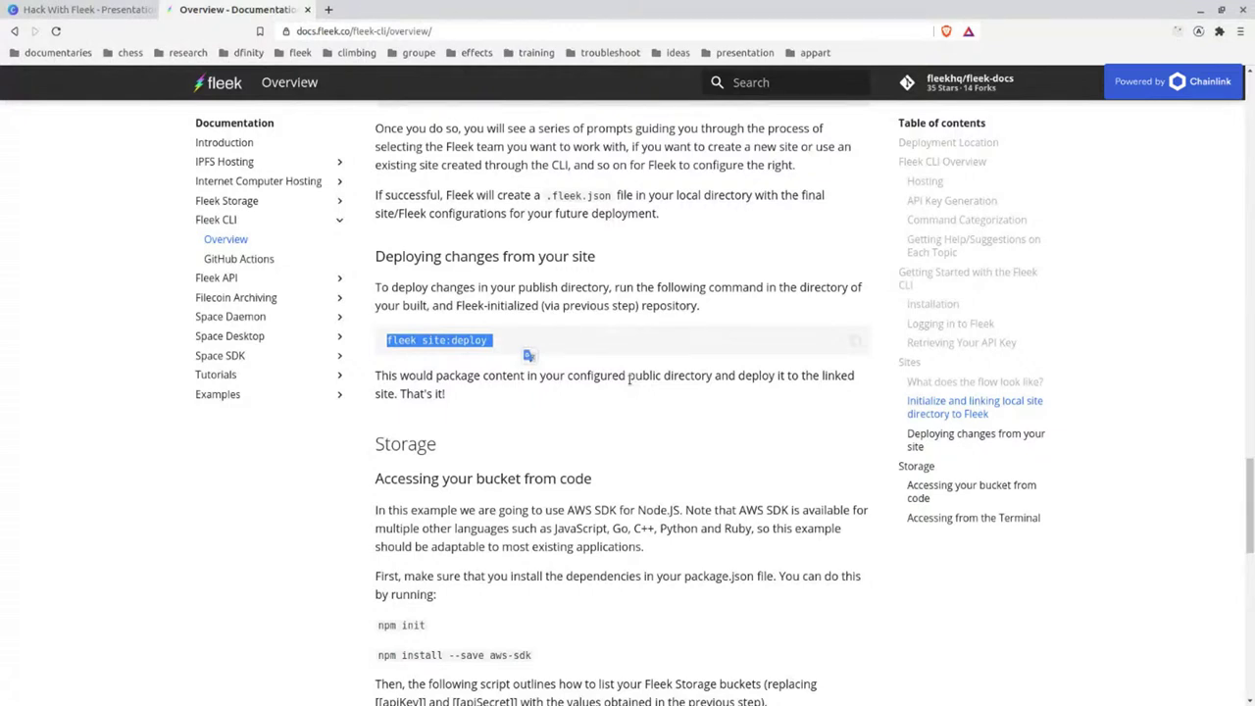
# Open the Fleek API overview in the documentation and view its introduction and Hosting API Keys section.
pyautogui.click(258, 281)
pyautogui.rightClick(246, 290)
pyautogui.press('Escape')
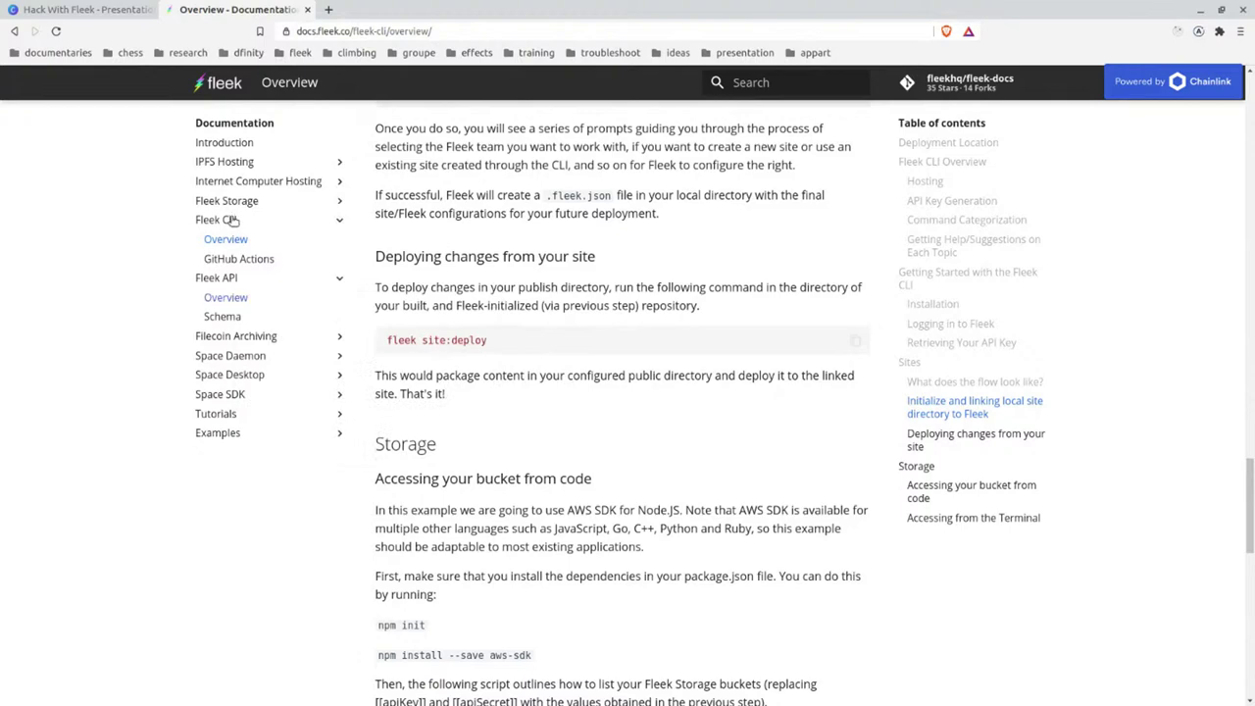
pyautogui.click(199, 261)
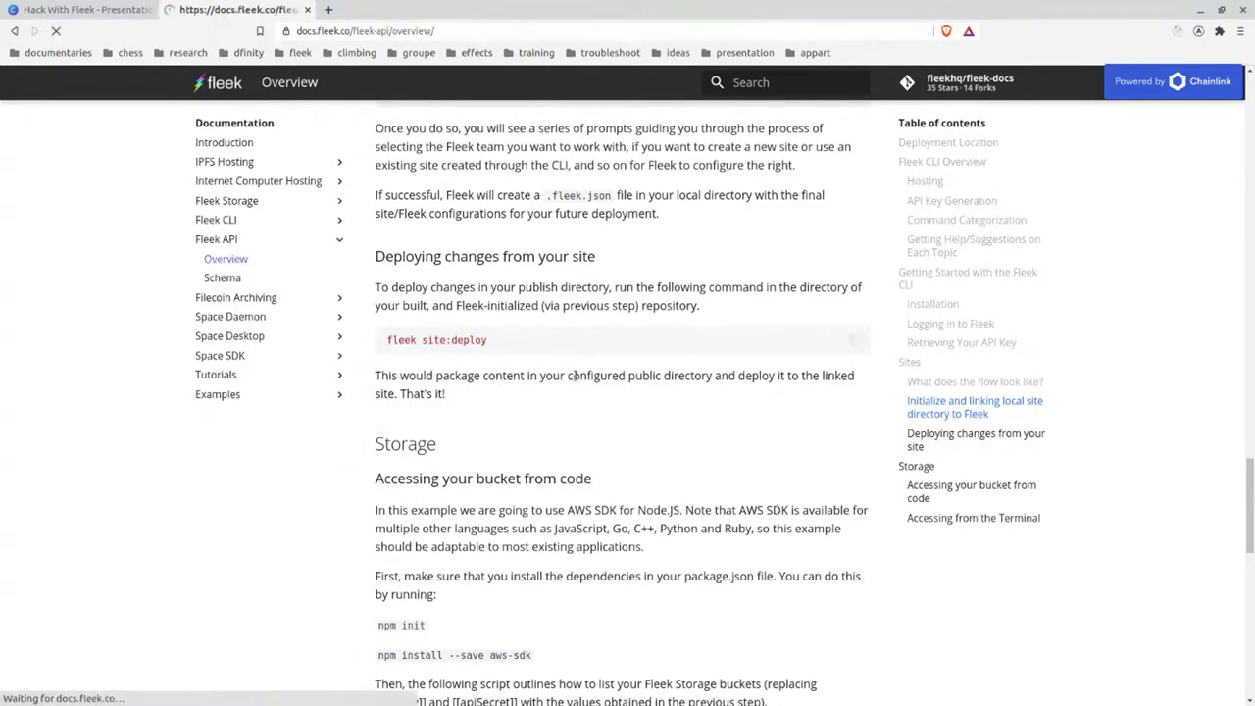
pyautogui.scroll(-2, 519, 415)
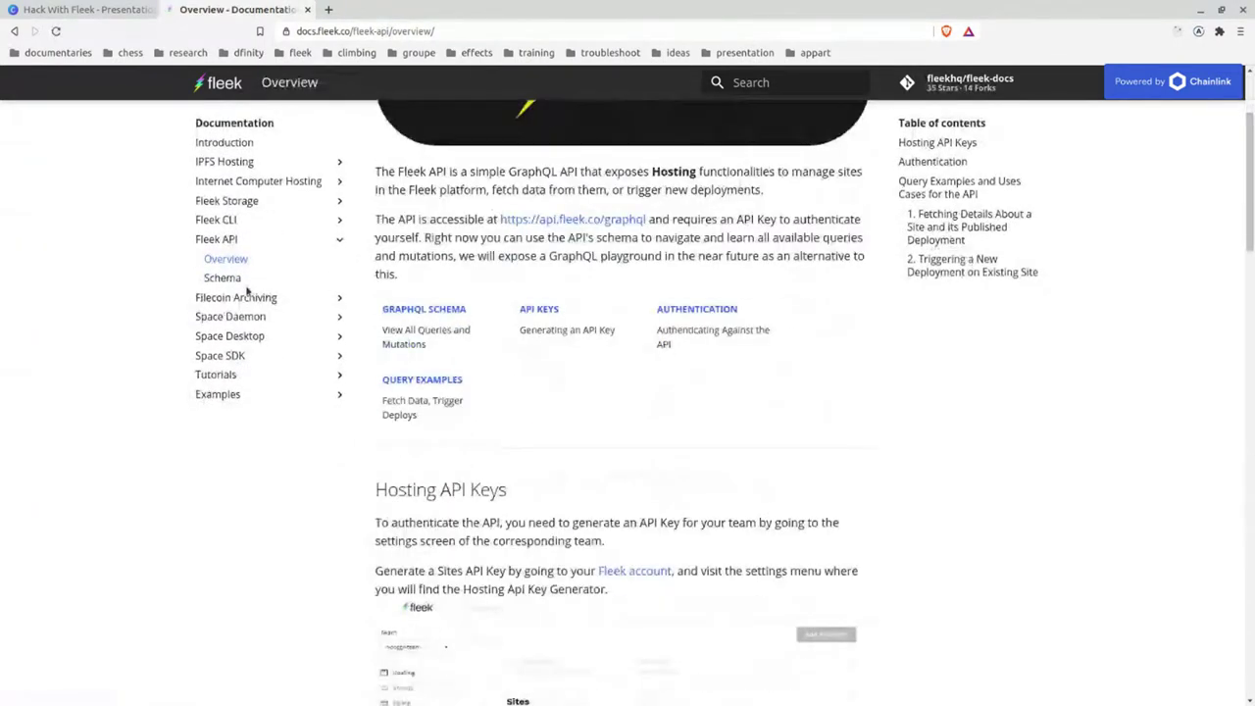
# Open the Fleek API schema page and examine the GraphQL queries, mutations and type definitions.
pyautogui.click(224, 278)
pyautogui.scroll(-3, 601, 396)
pyautogui.scroll(2, 491, 378)
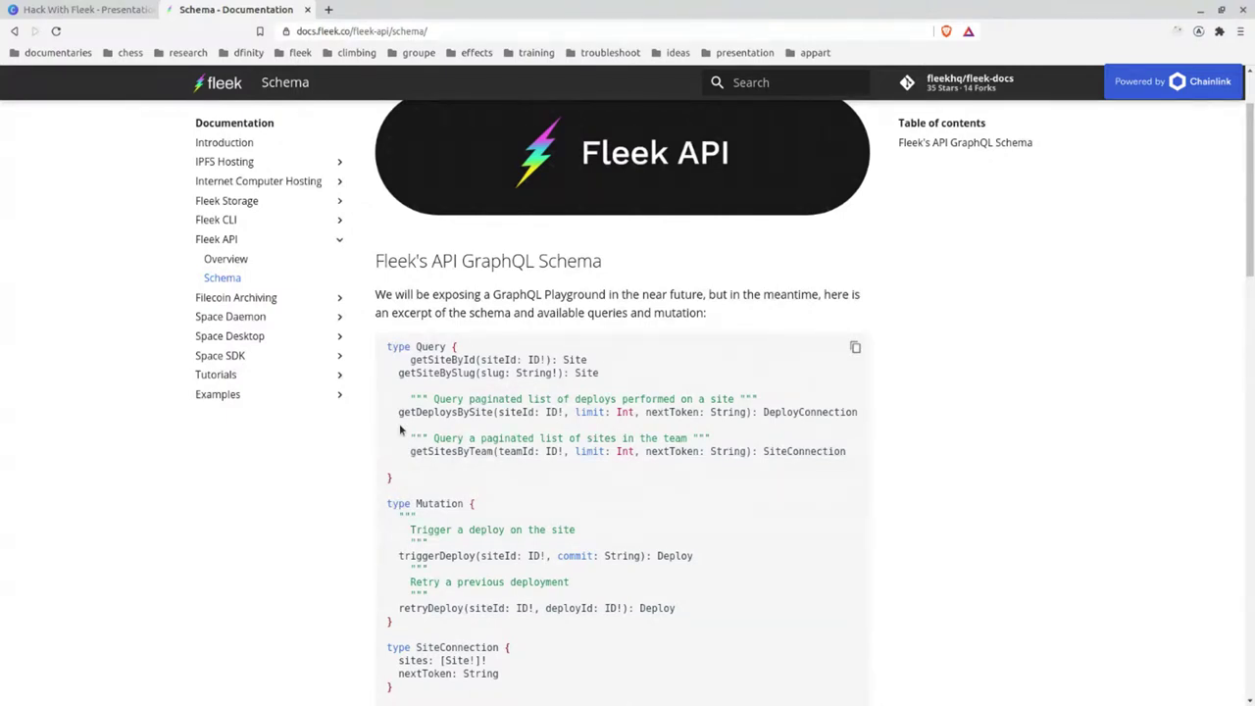
pyautogui.moveTo(382, 345); pyautogui.dragTo(588, 698)
pyautogui.scroll(-2, 573, 475)
pyautogui.scroll(-5, 594, 613)
pyautogui.scroll(-4, 585, 517)
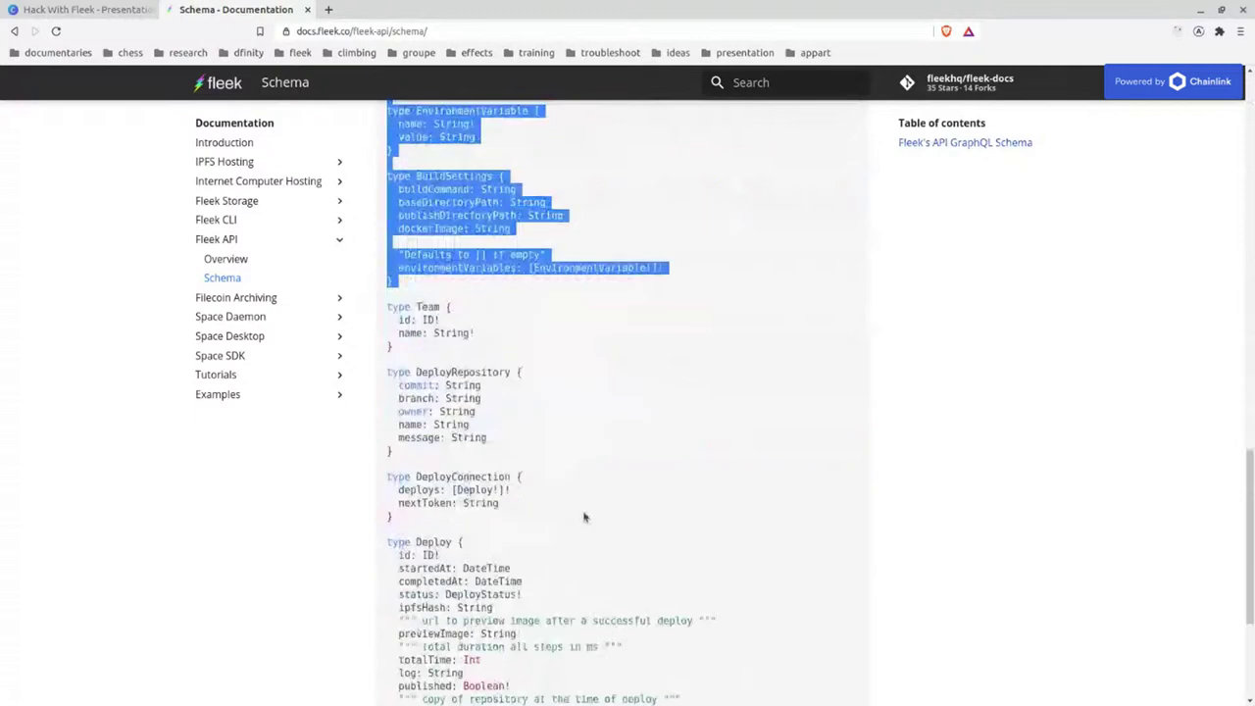
pyautogui.click(585, 517)
pyautogui.scroll(10, 585, 516)
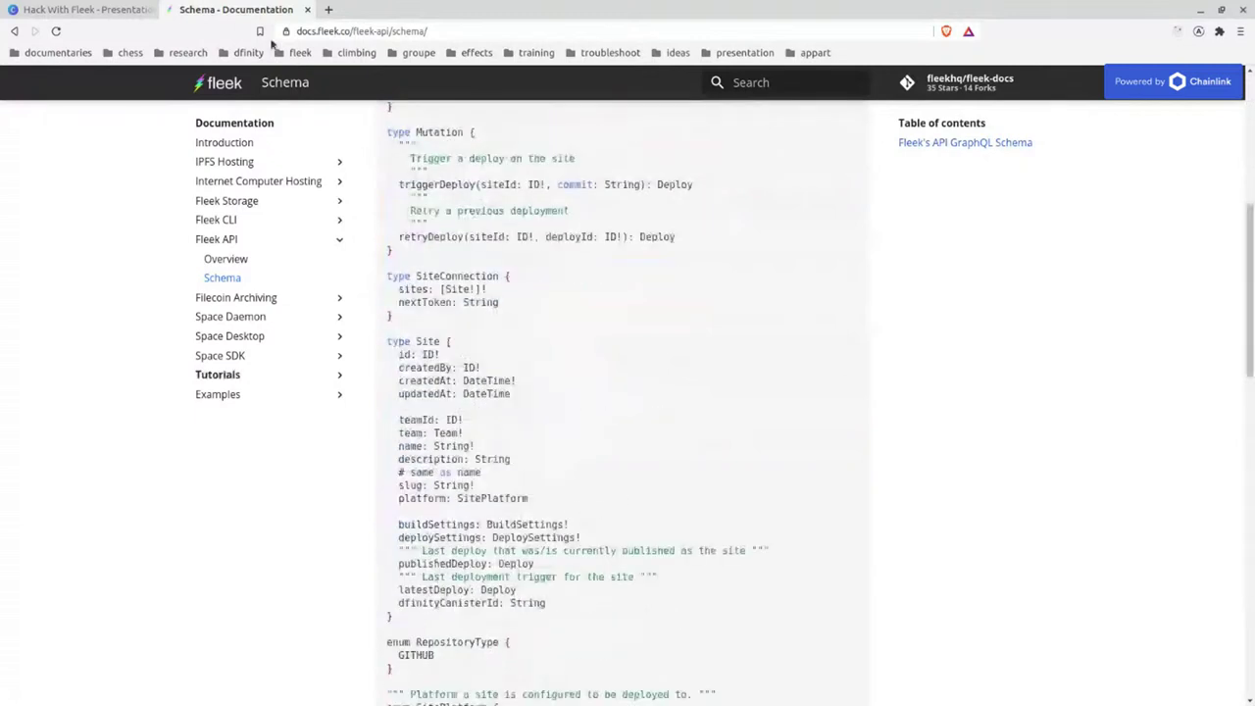
# Review the available Query and Mutation definitions in Fleek's API GraphQL schema.
pyautogui.scroll(5, 300, 524)
pyautogui.moveTo(391, 499); pyautogui.dragTo(736, 538)
pyautogui.click(670, 591)
pyautogui.scroll(-1, 670, 590)
pyautogui.moveTo(501, 642); pyautogui.dragTo(460, 351)
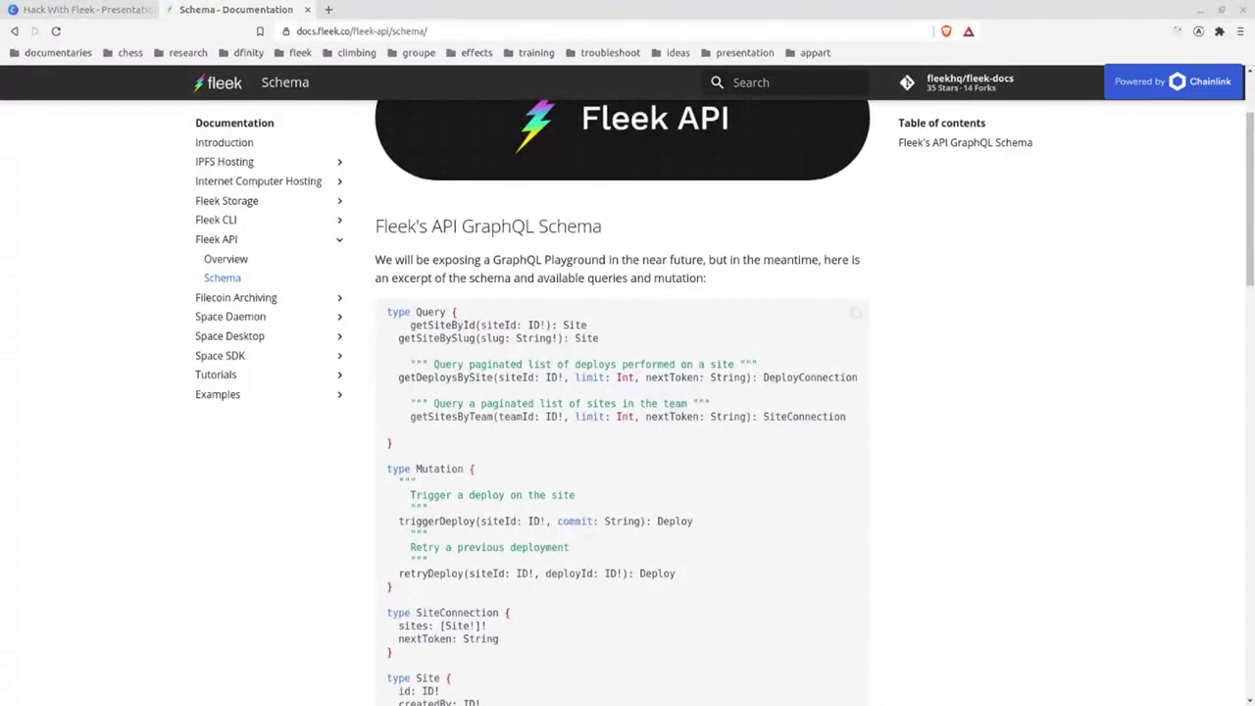
# Open a maximized terminal at the home directory with a cleared screen and enlarged text.
pyautogui.hotkey('ctrl', 'alt', 't')
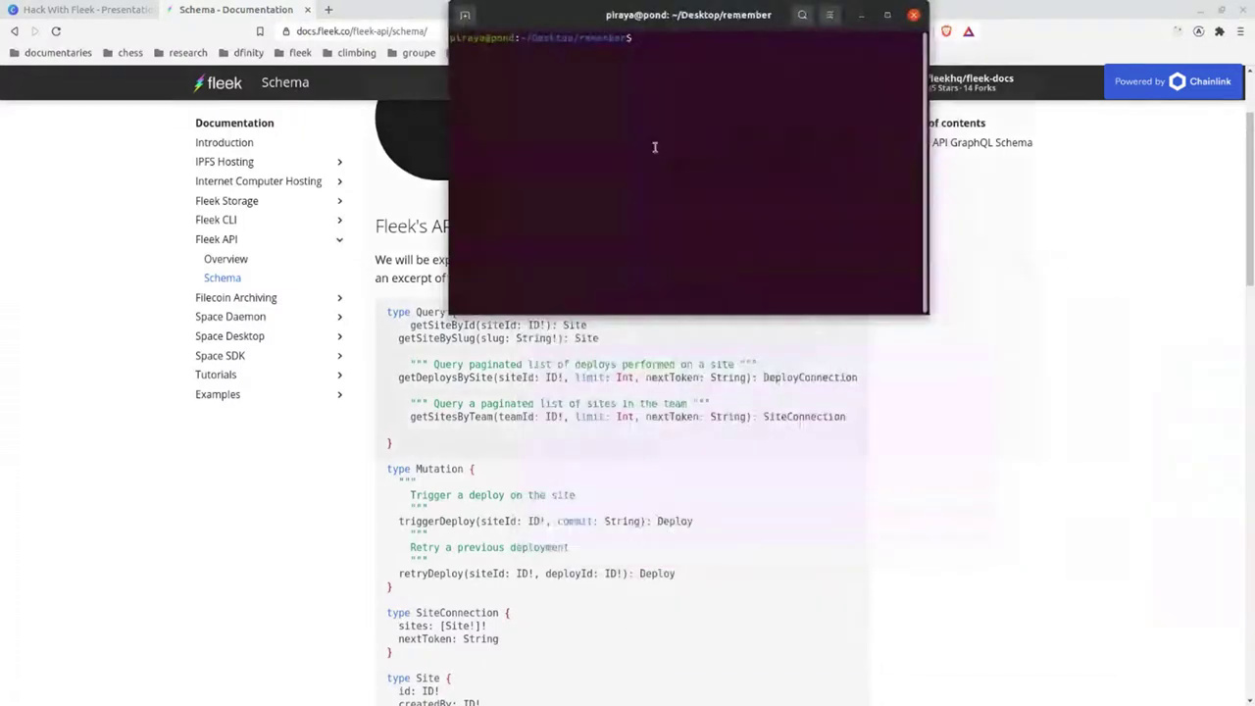
pyautogui.write('cd ~')
pyautogui.press('Return')
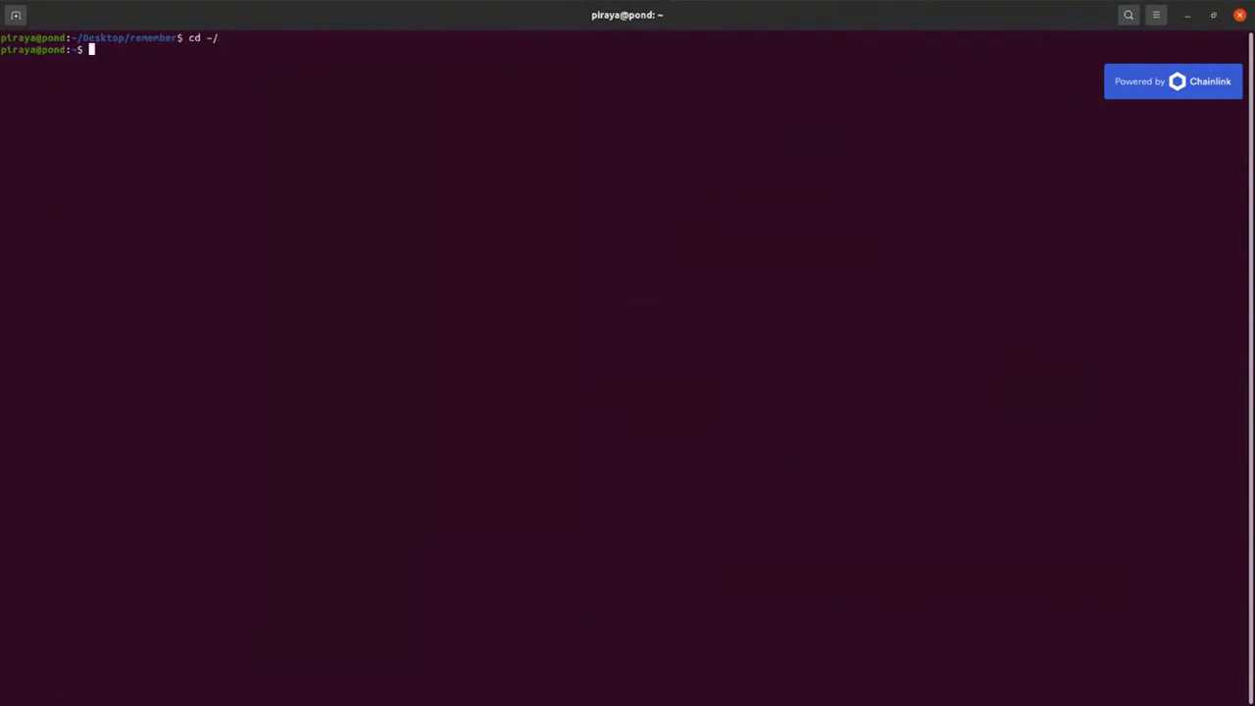
pyautogui.write('clear')
pyautogui.press('Return')
pyautogui.hotkey('ctrl', '+')
pyautogui.hotkey('ctrl', '+')
pyautogui.hotkey('ctrl', '+')
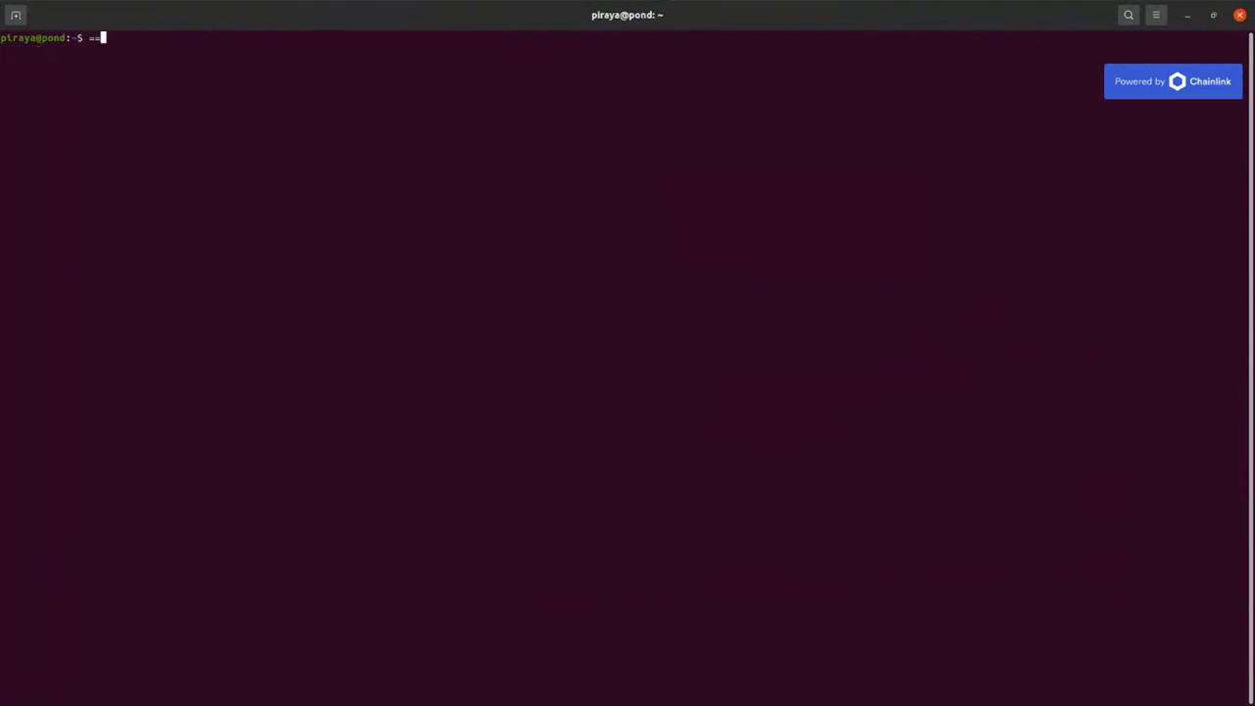
pyautogui.hotkey('ctrl', '+')
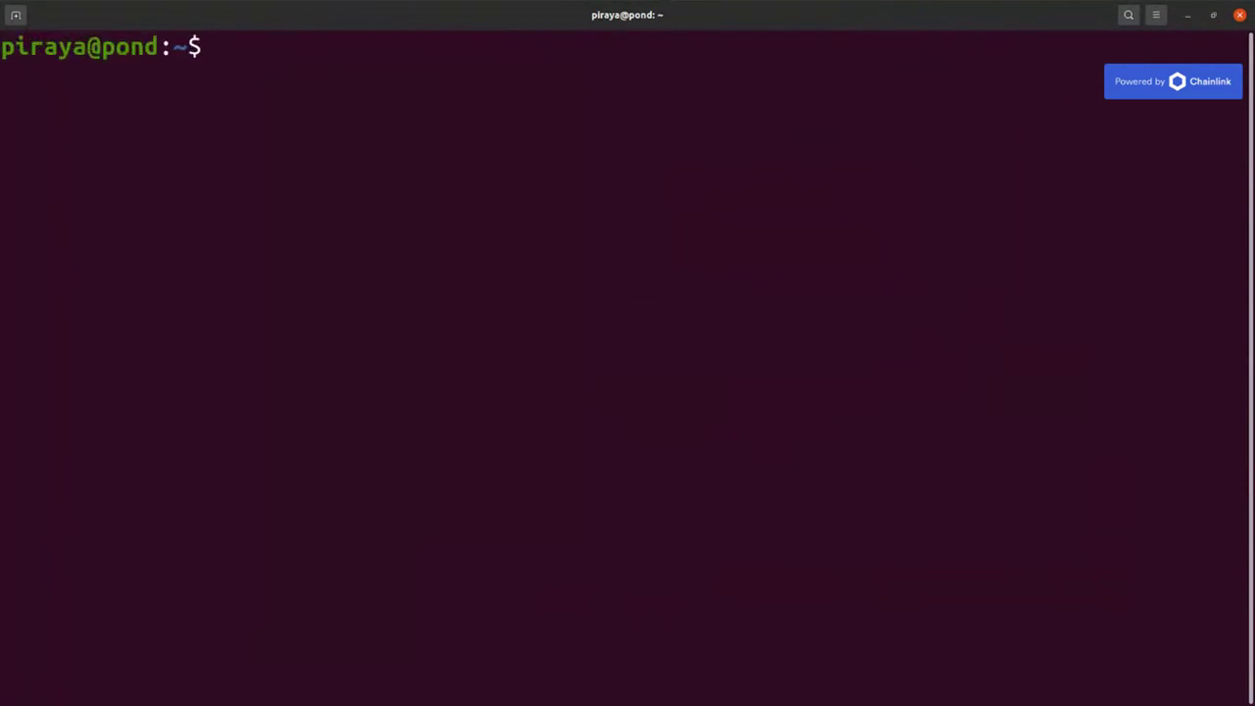
# Change to the ~/repos/fleek-api-example directory and open that project in Visual Studio Code.
pyautogui.write('cd ~/repos/')
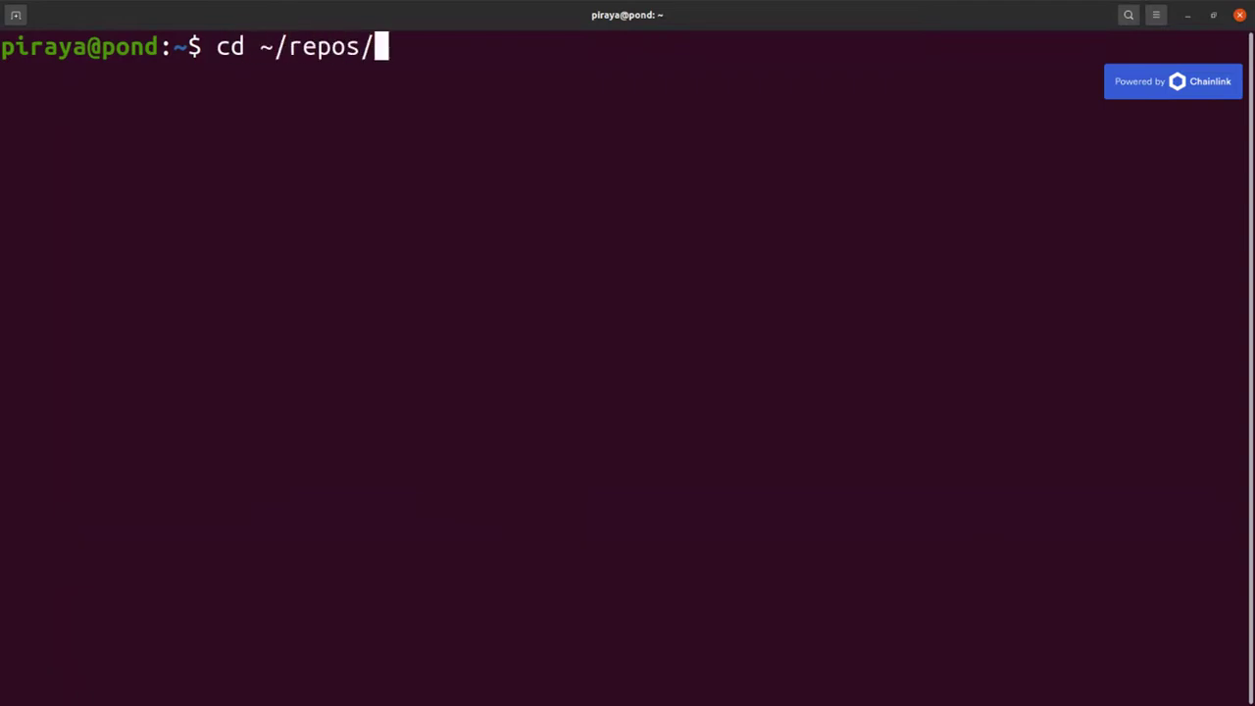
pyautogui.write('fleek-')
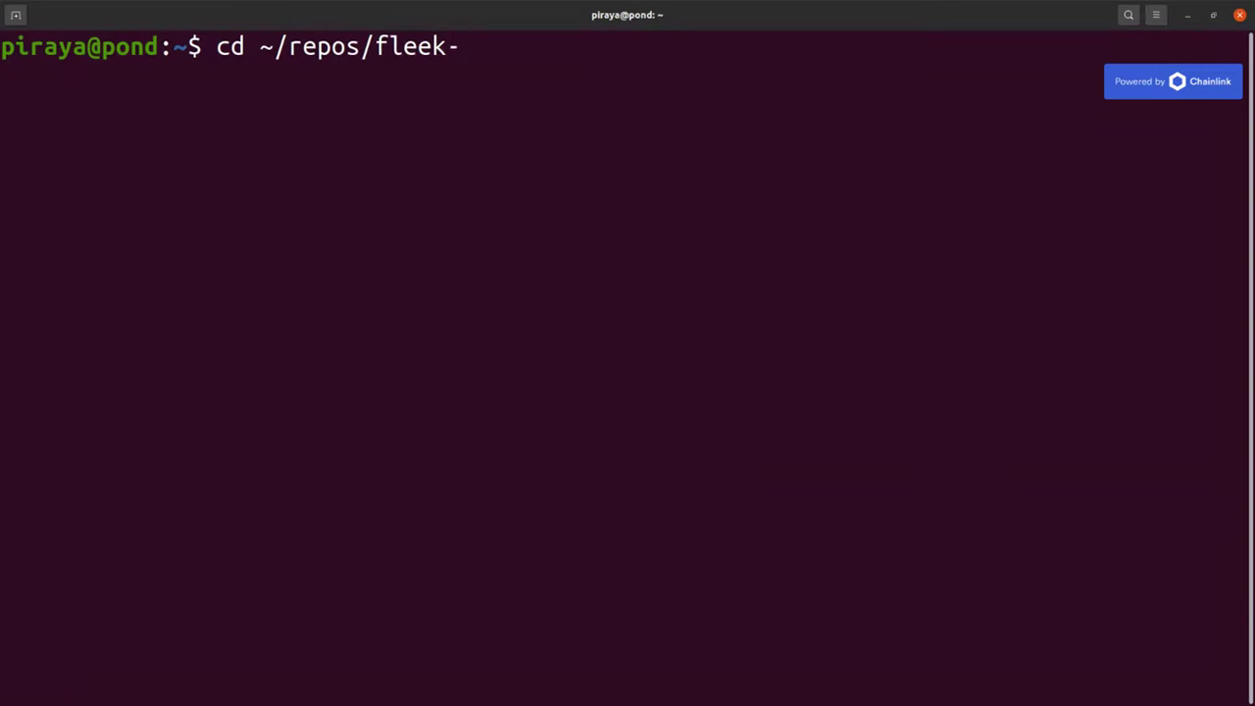
pyautogui.write('a')
pyautogui.press('Tab')
pyautogui.press('Return')
pyautogui.write('code .')
pyautogui.press('Return')
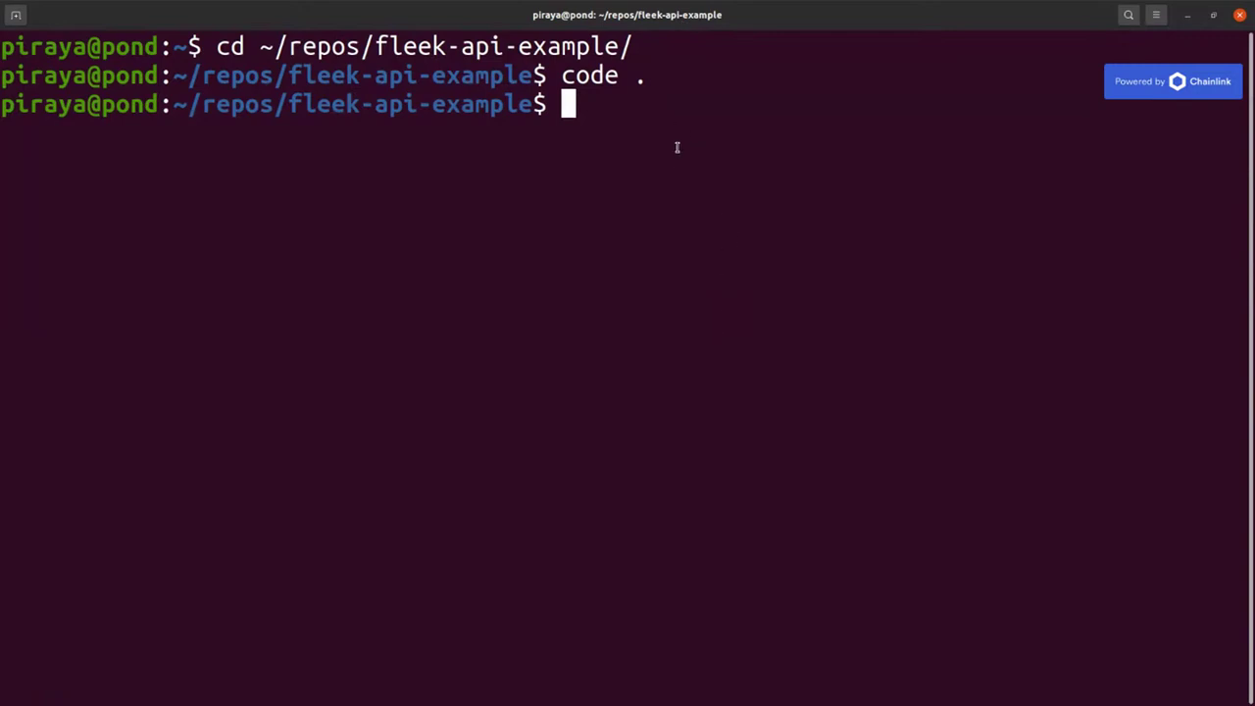
pyautogui.press('super+Down')
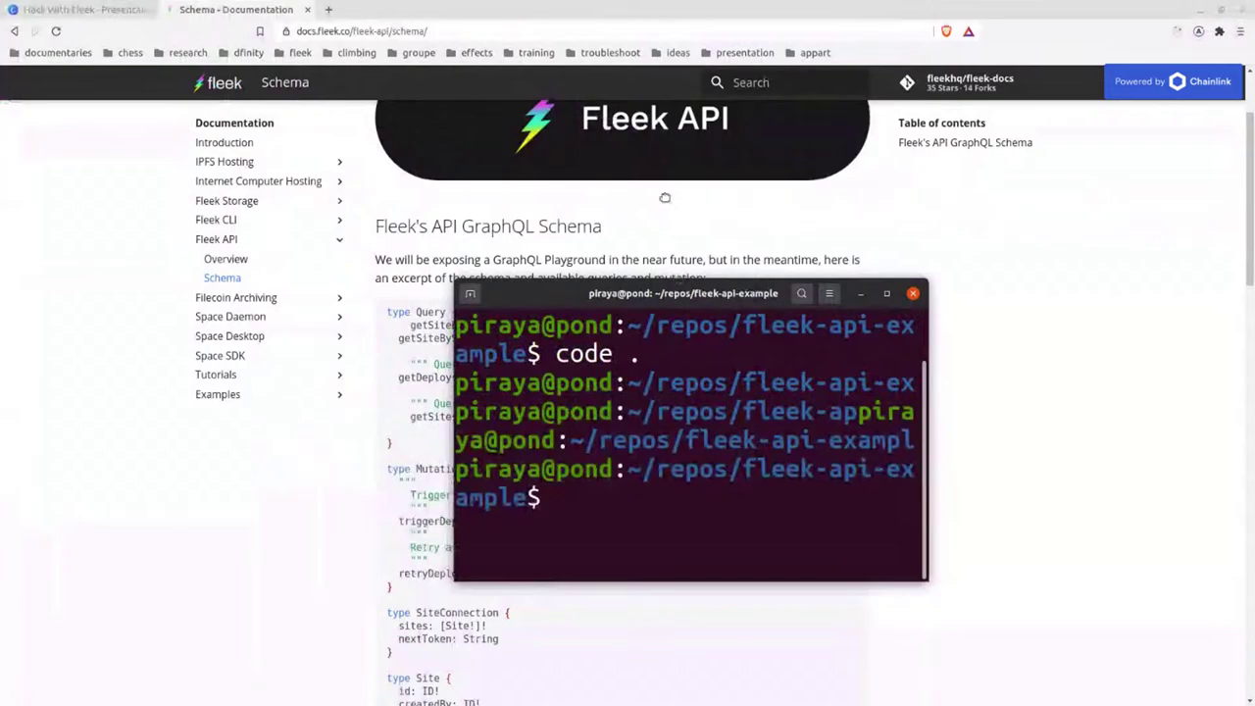
pyautogui.press('super+Up')
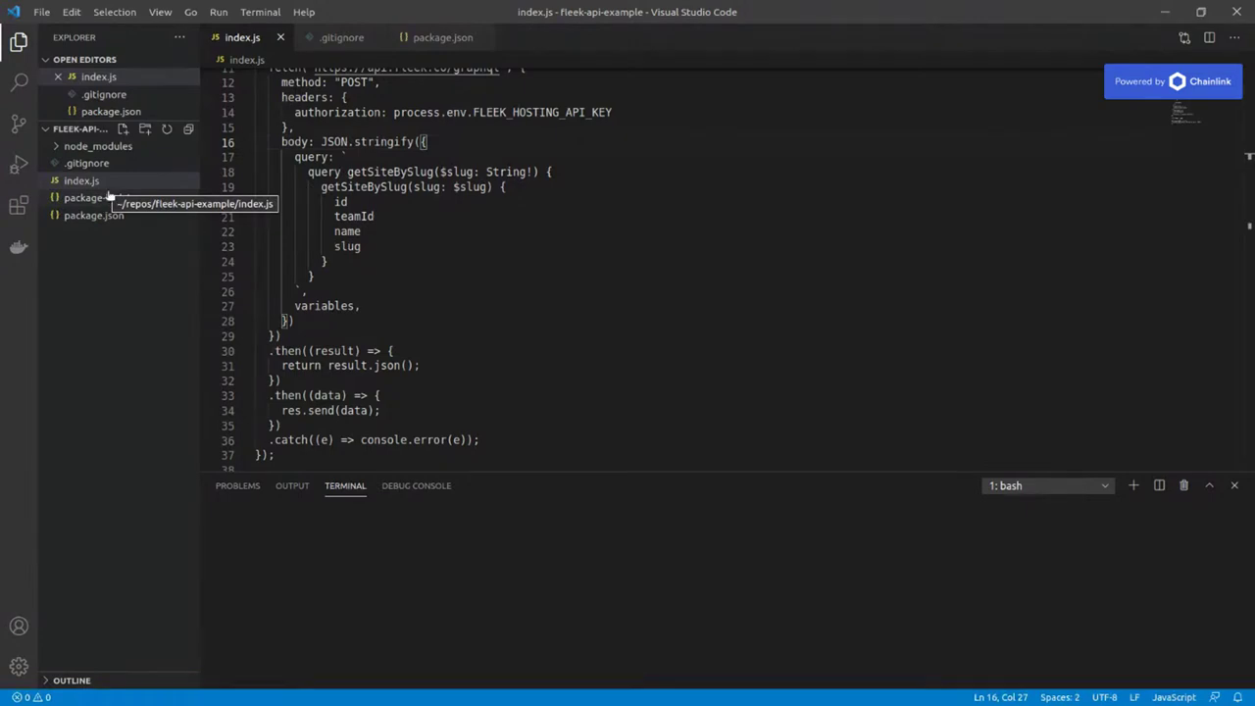
# Examine the /site/:slug route in index.js, including its path and slug parameter.
pyautogui.click(526, 224)
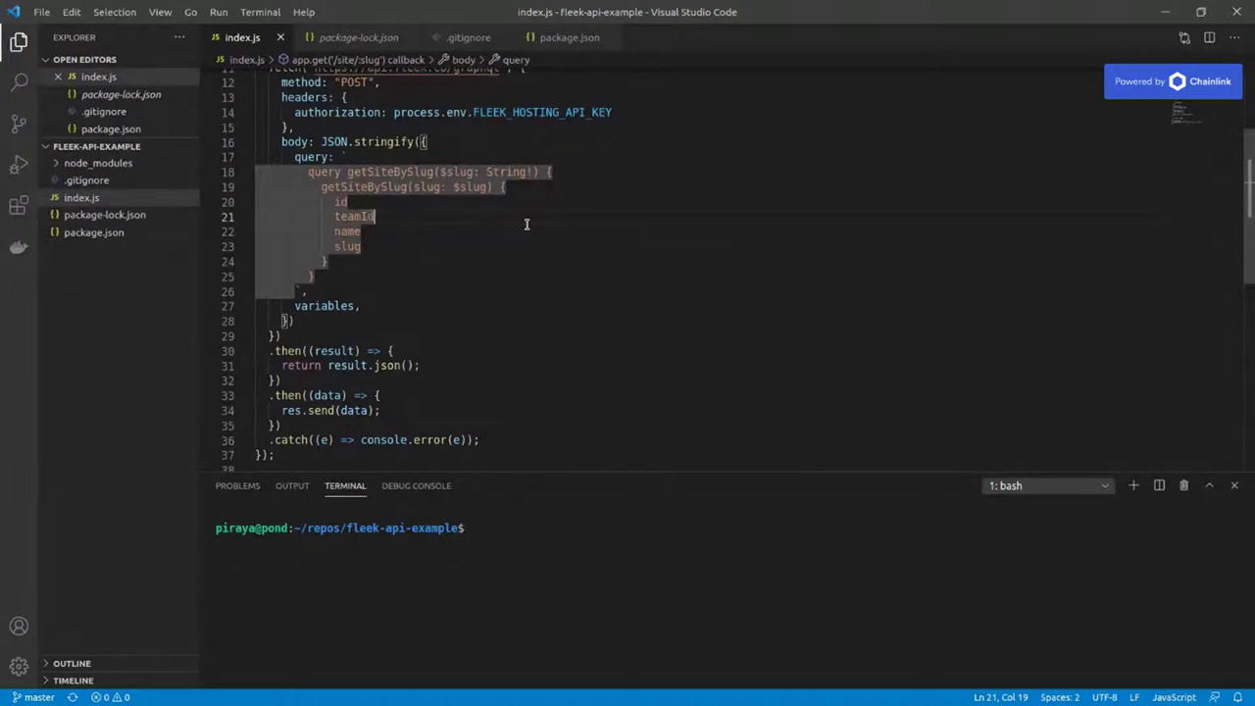
pyautogui.press('Down')
pyautogui.press('Down')
pyautogui.scroll(4, 569, 428)
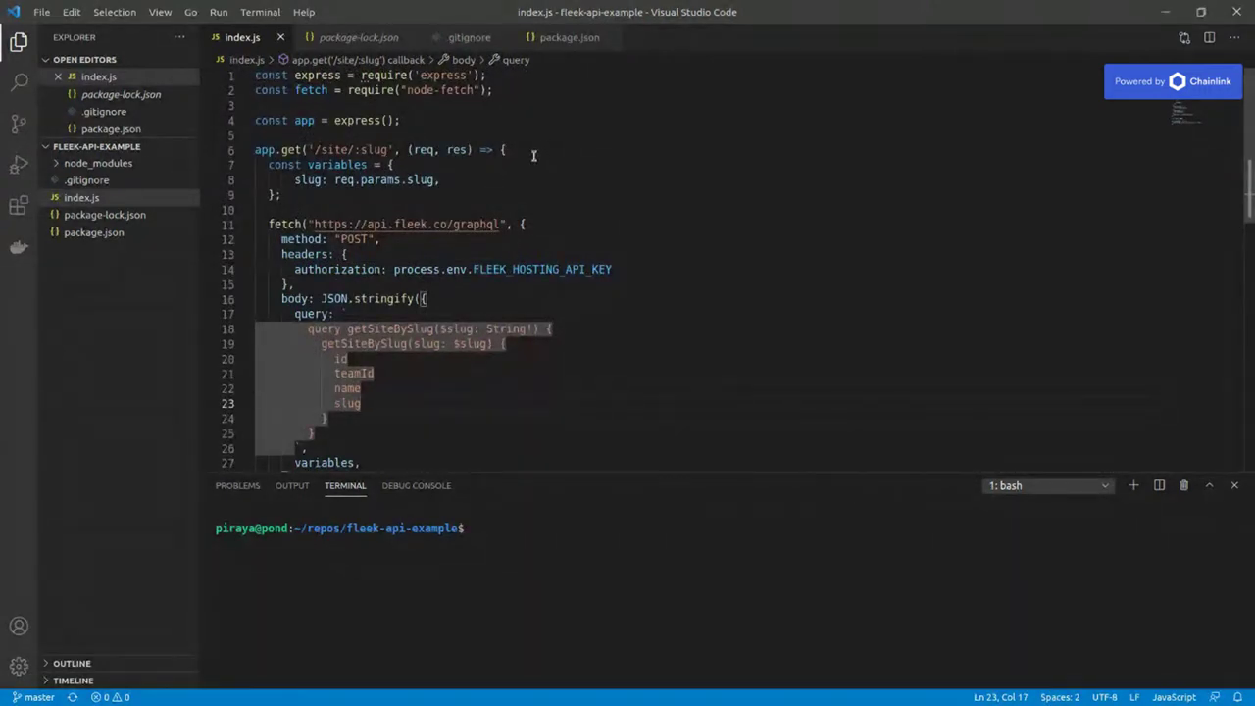
pyautogui.click(529, 125)
pyautogui.doubleClick(336, 149)
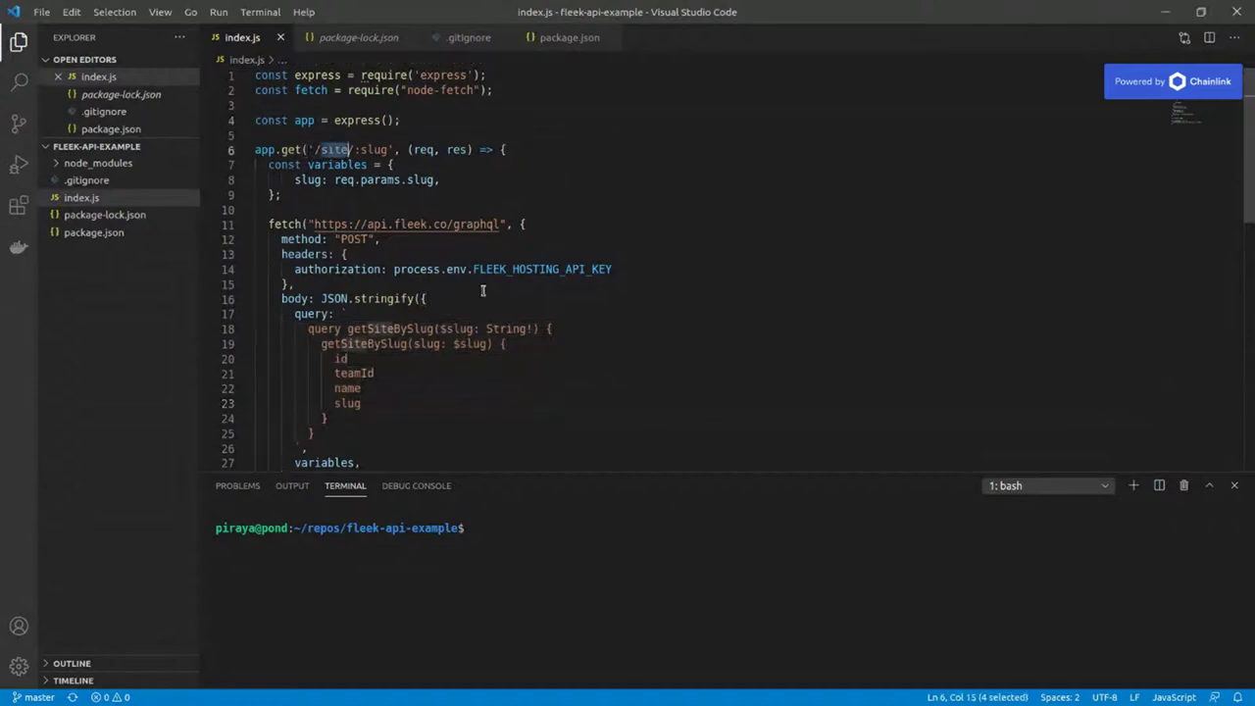
pyautogui.click(366, 149)
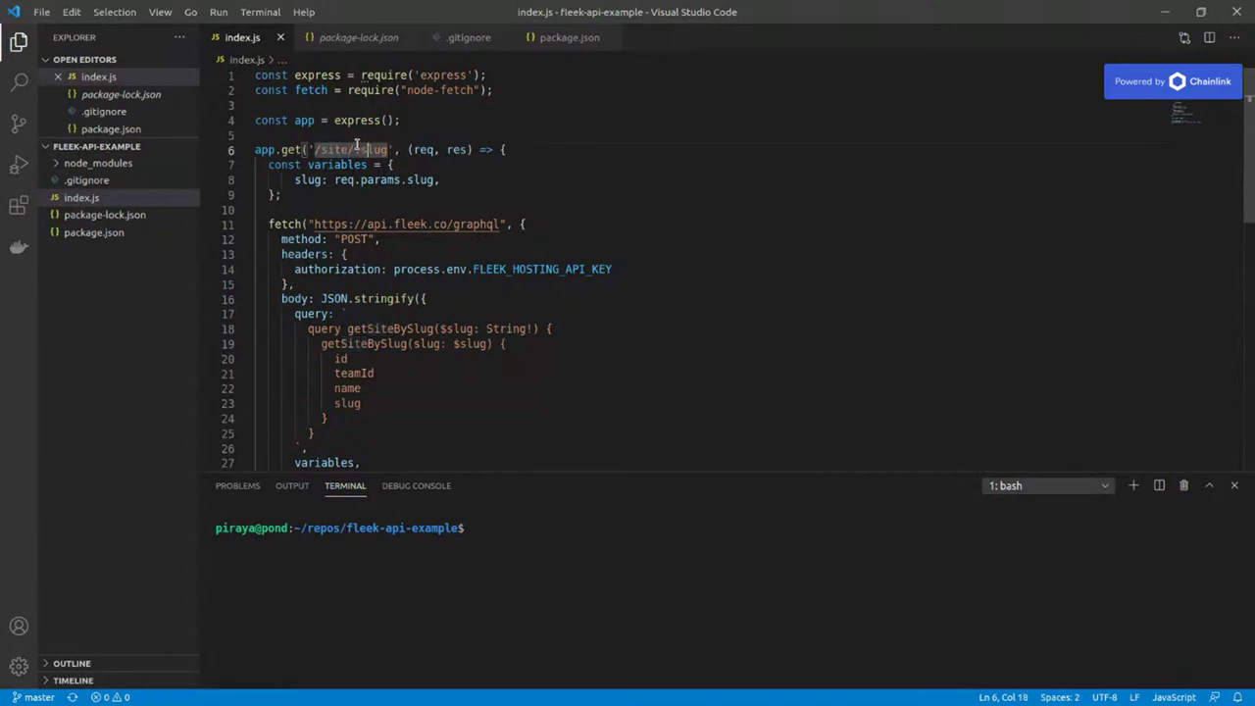
pyautogui.moveTo(362, 149); pyautogui.dragTo(391, 149)
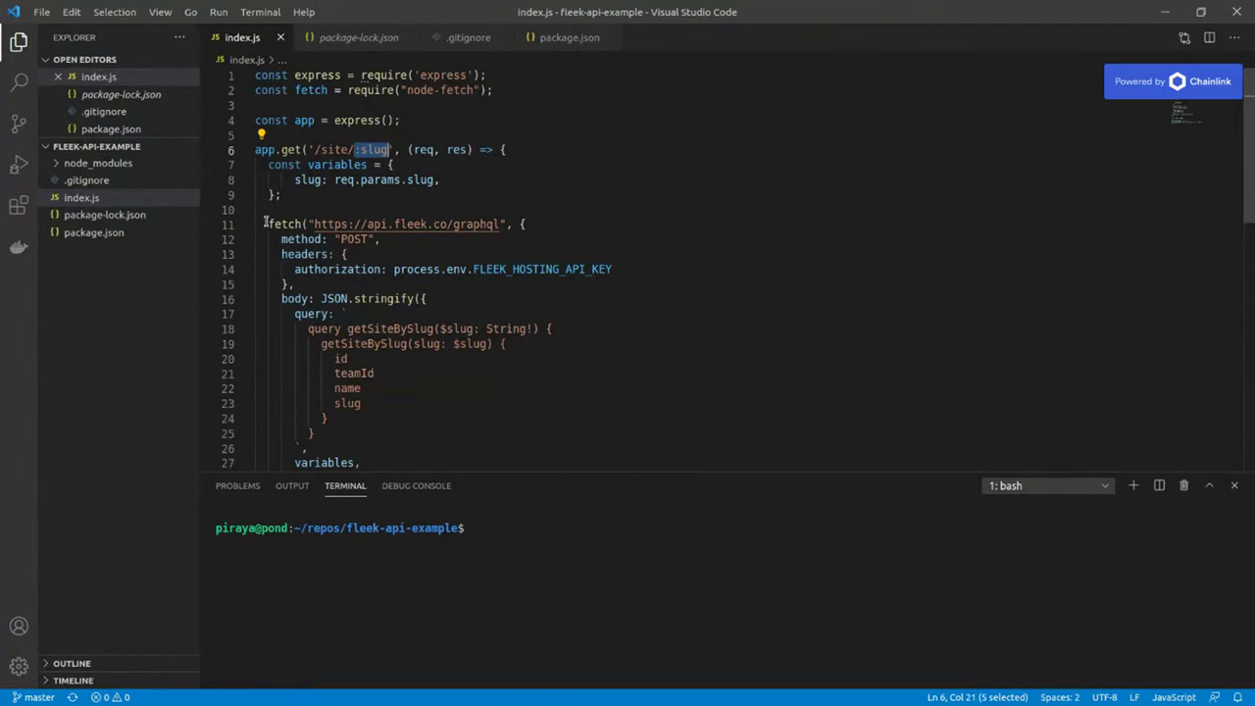
# Examine the fetch call in index.js, covering its GraphQL endpoint, authorization header and getSiteBySlug query.
pyautogui.moveTo(366, 224); pyautogui.dragTo(499, 223)
pyautogui.hotkey('shift', 'alt', 'Right')
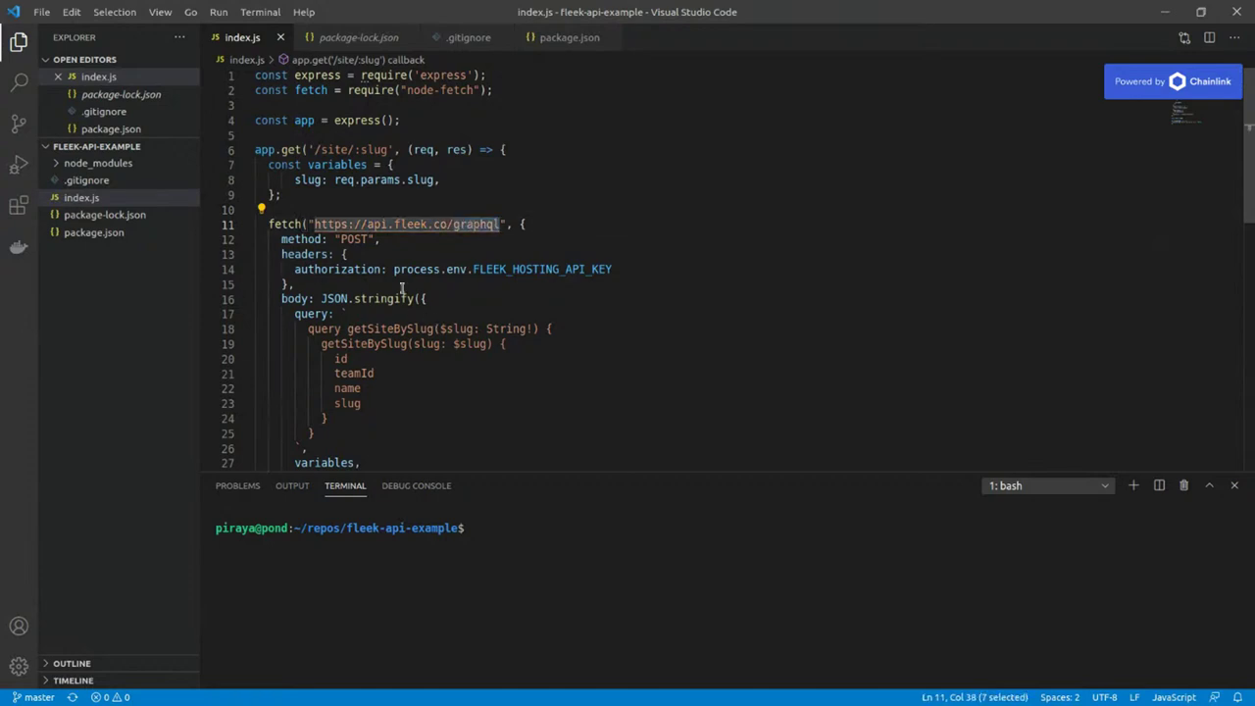
pyautogui.moveTo(624, 268); pyautogui.dragTo(235, 172)
pyautogui.scroll(-4, 499, 325)
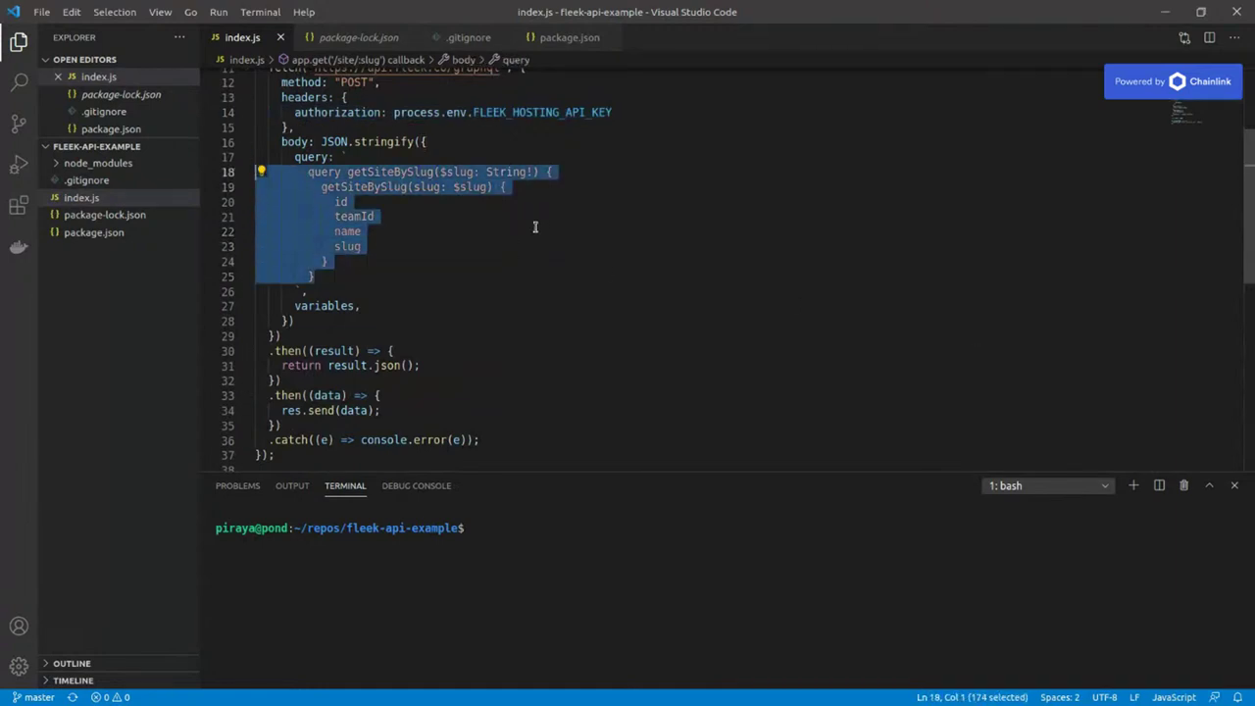
pyautogui.scroll(1, 538, 229)
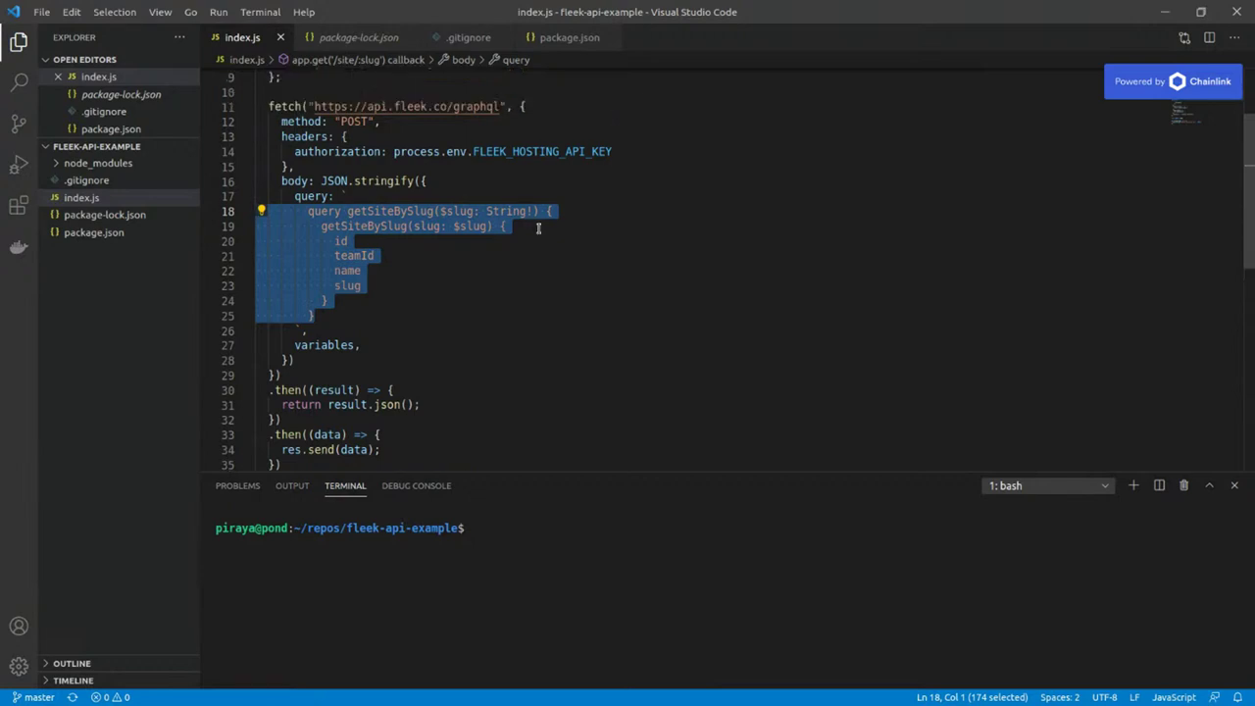
pyautogui.scroll(3, 538, 228)
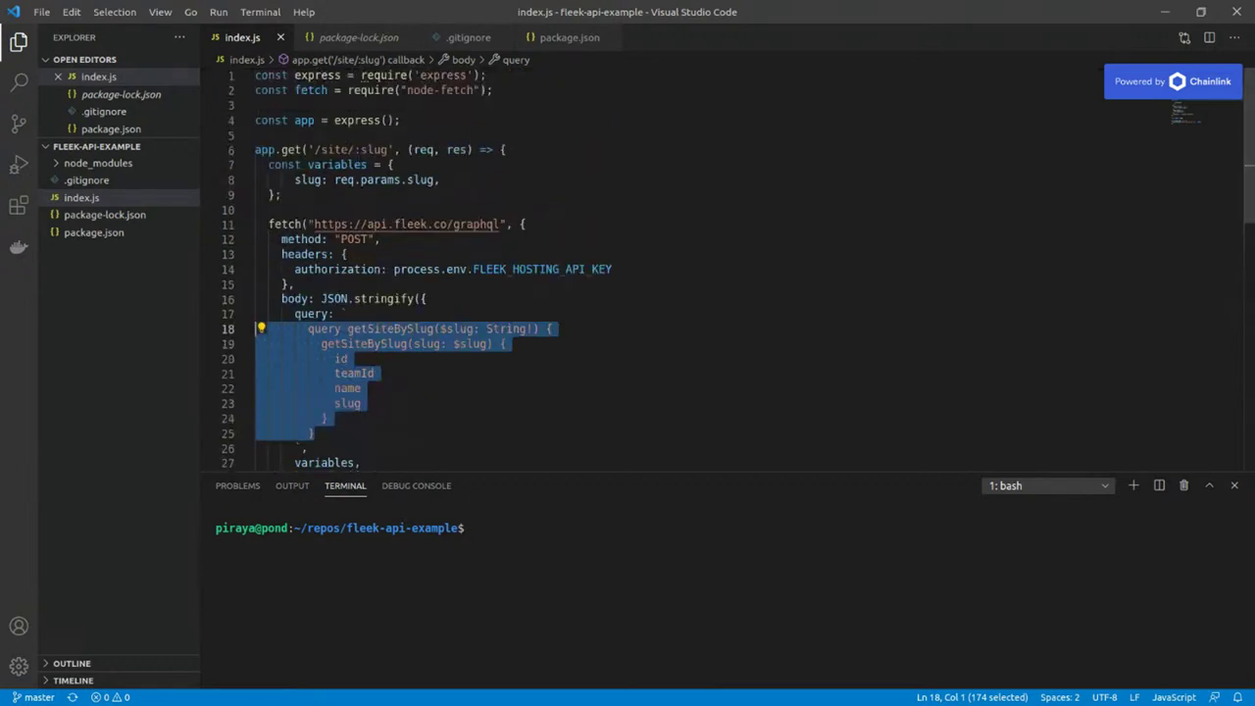
# Switch to the schema documentation in the browser and examine the getSiteBySlug query and the fields of its Site return type.
pyautogui.hotkey('alt', 'Tab')
pyautogui.scroll(-3, 621, 392)
pyautogui.moveTo(398, 200); pyautogui.dragTo(575, 200)
pyautogui.doubleClick(588, 200)
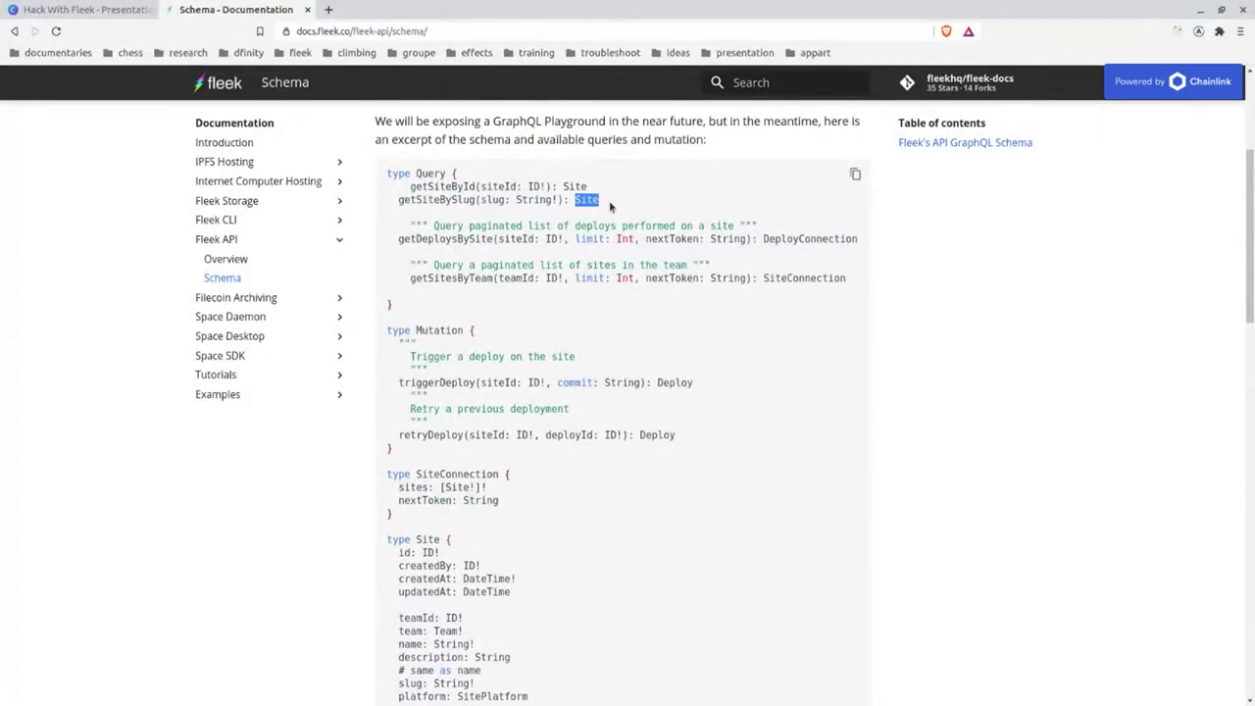
pyautogui.click(591, 261)
pyautogui.scroll(-5, 560, 252)
pyautogui.moveTo(383, 255); pyautogui.dragTo(593, 521)
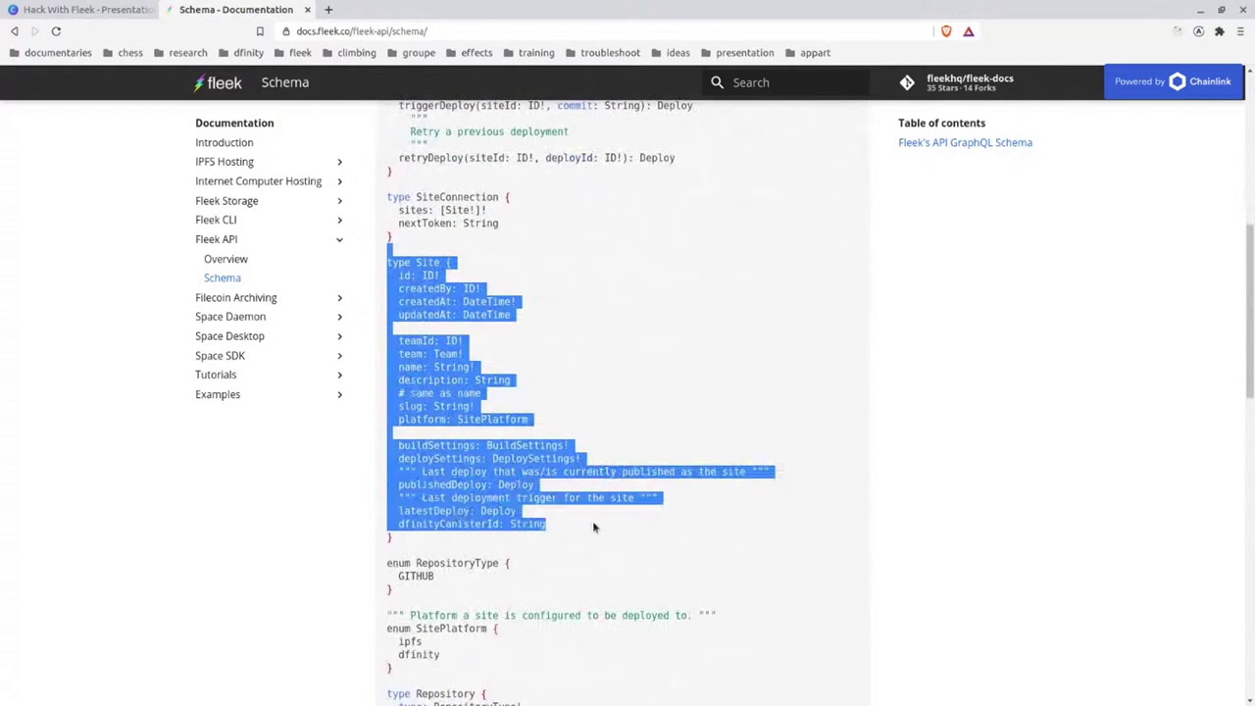
pyautogui.tripleClick(416, 341)
pyautogui.tripleClick(412, 353)
pyautogui.tripleClick(404, 367)
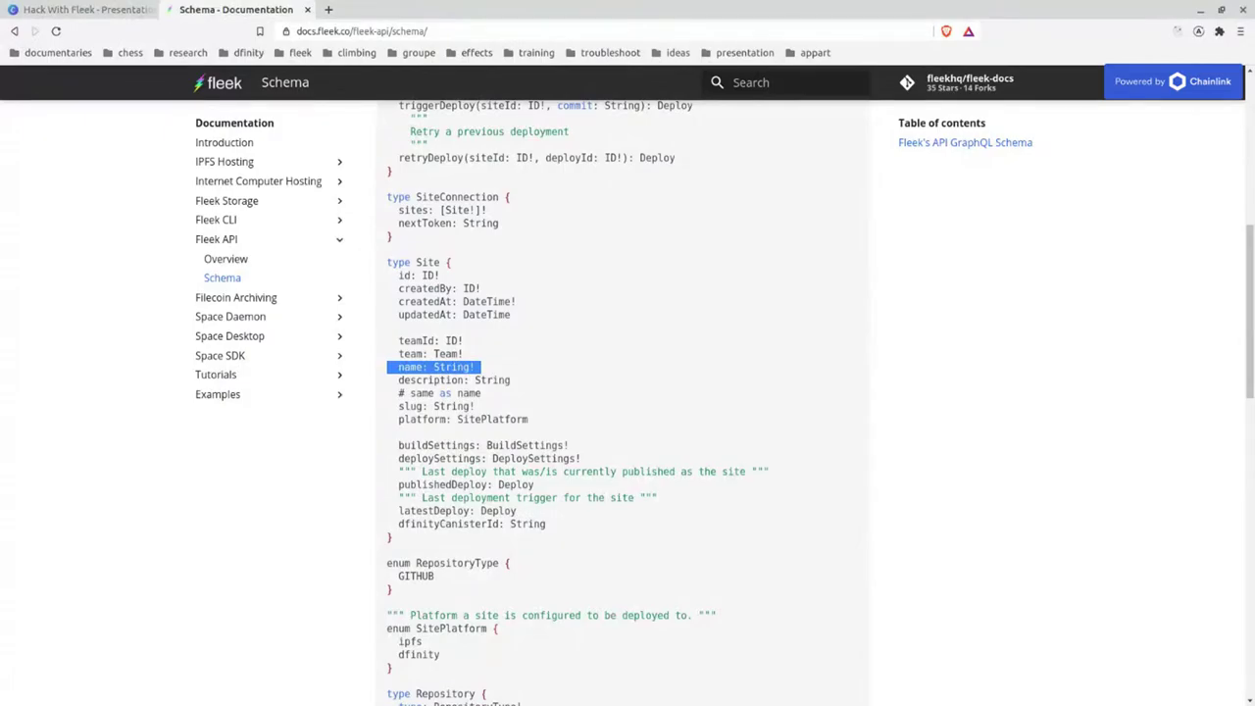
# Return to Visual Studio Code and start the example server from its integrated terminal with node index.js.
pyautogui.hotkey('alt', 'Tab')
pyautogui.click(582, 608)
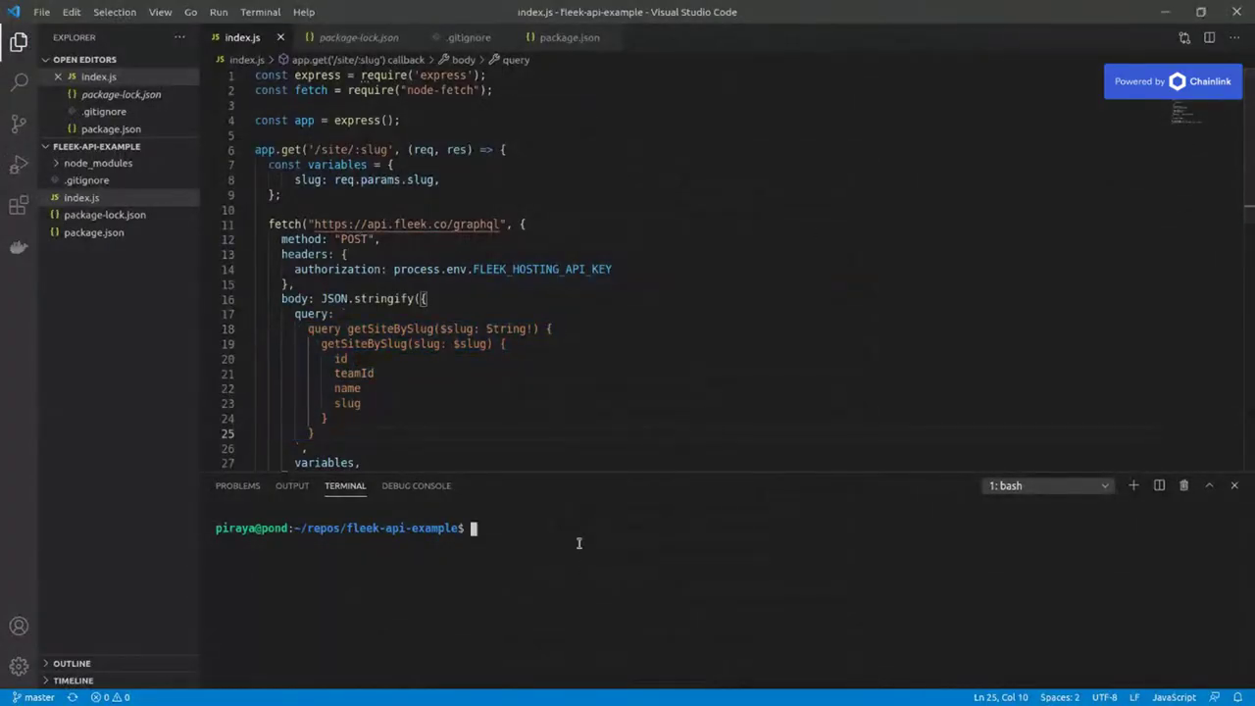
pyautogui.write('yarn')
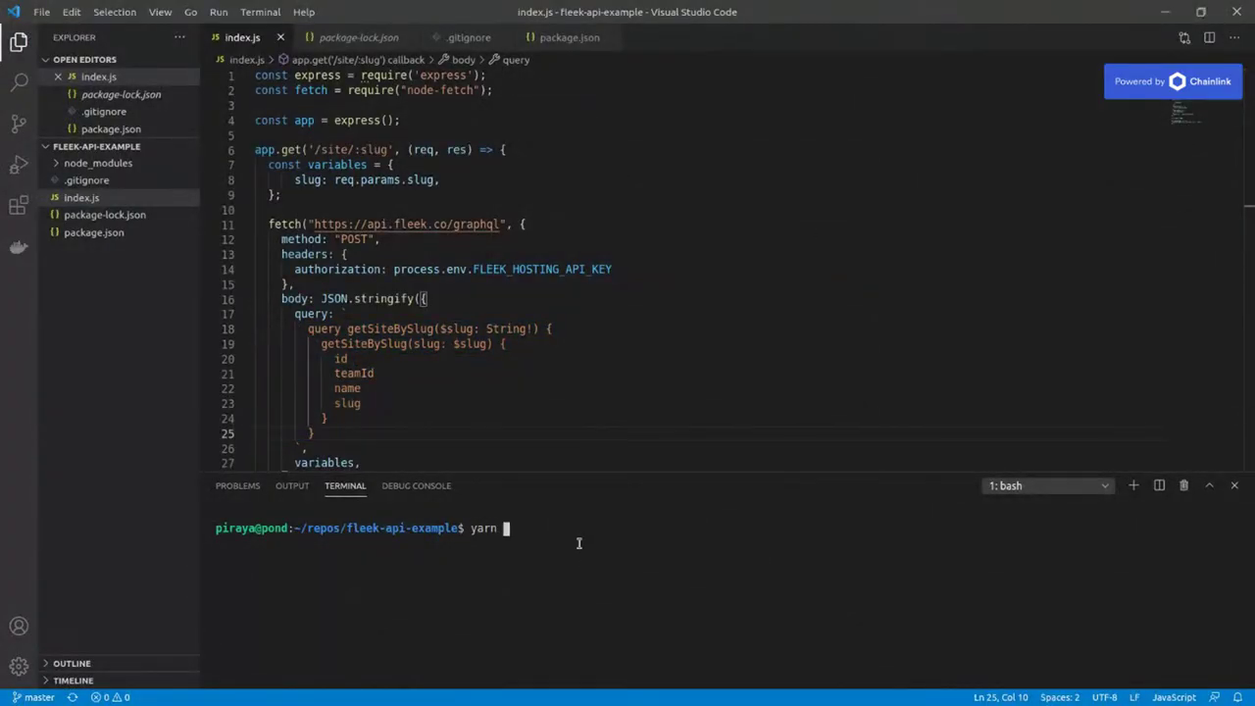
pyautogui.press('BackSpace')
pyautogui.press('BackSpace')
pyautogui.press('BackSpace')
pyautogui.press('BackSpace')
pyautogui.press('BackSpace')
pyautogui.write('node index.js')
pyautogui.press('Return')
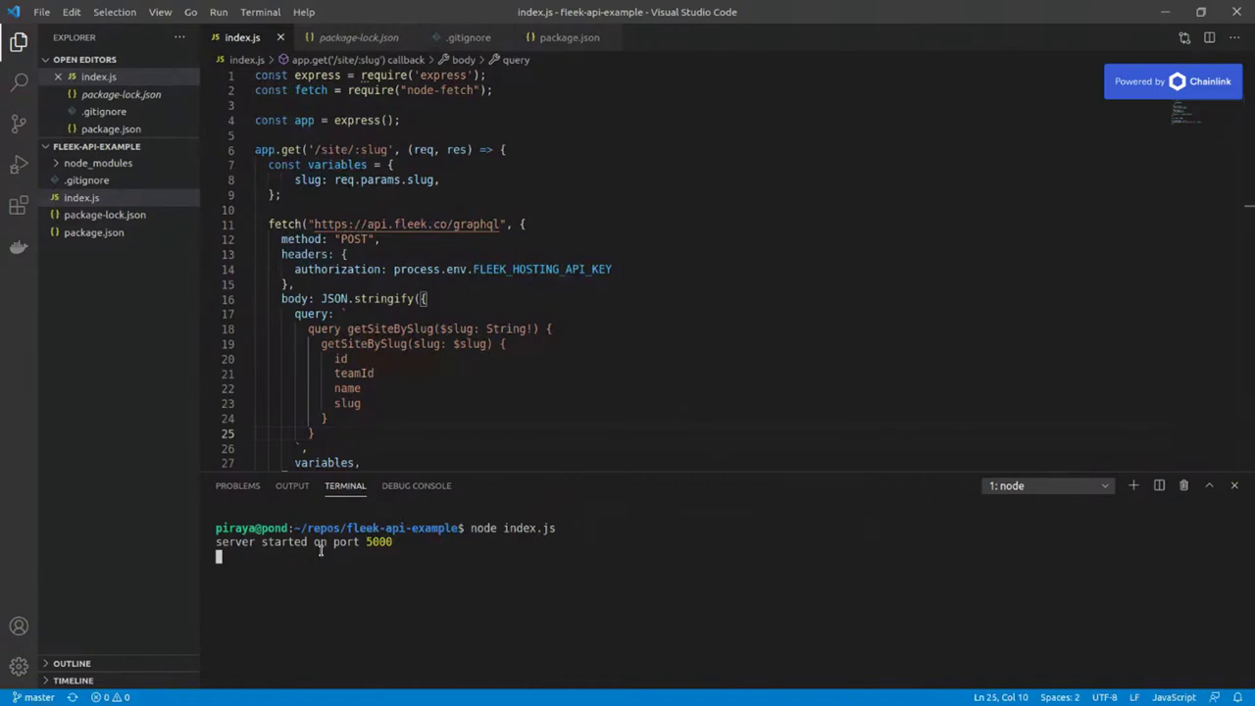
pyautogui.doubleClick(378, 542)
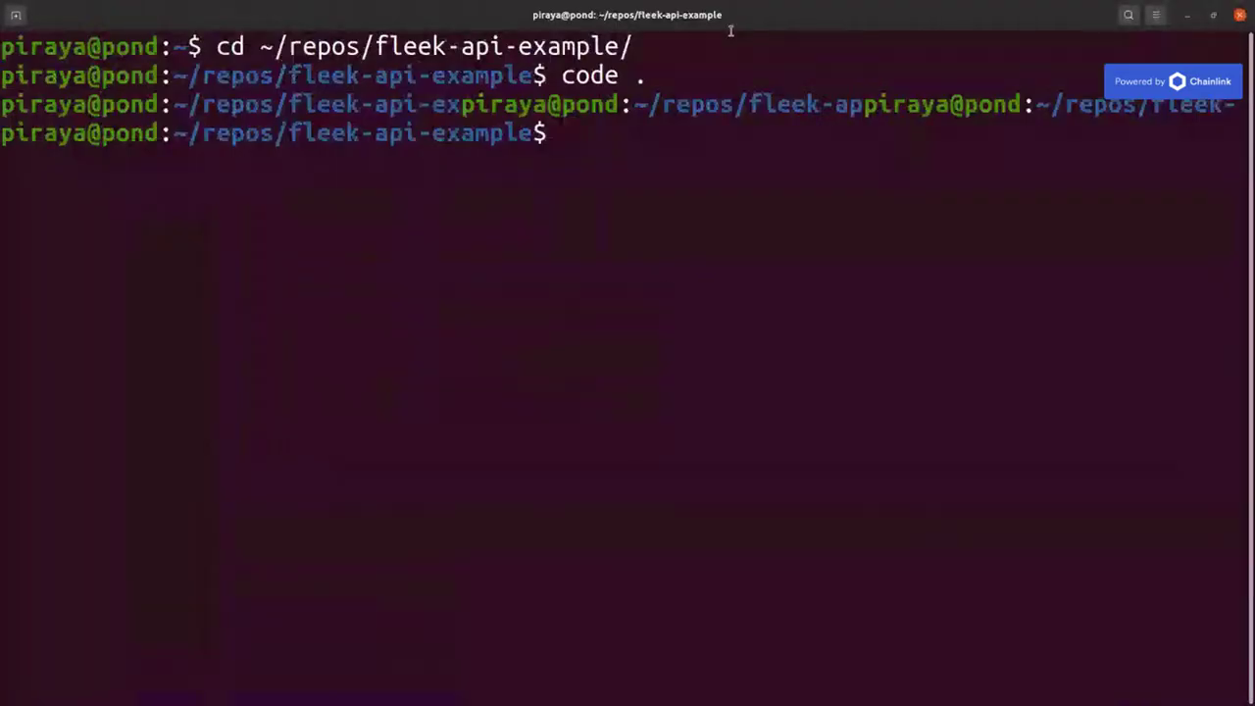
pyautogui.doubleClick(730, 30)
pyautogui.hotkey('ctrl', 'l')
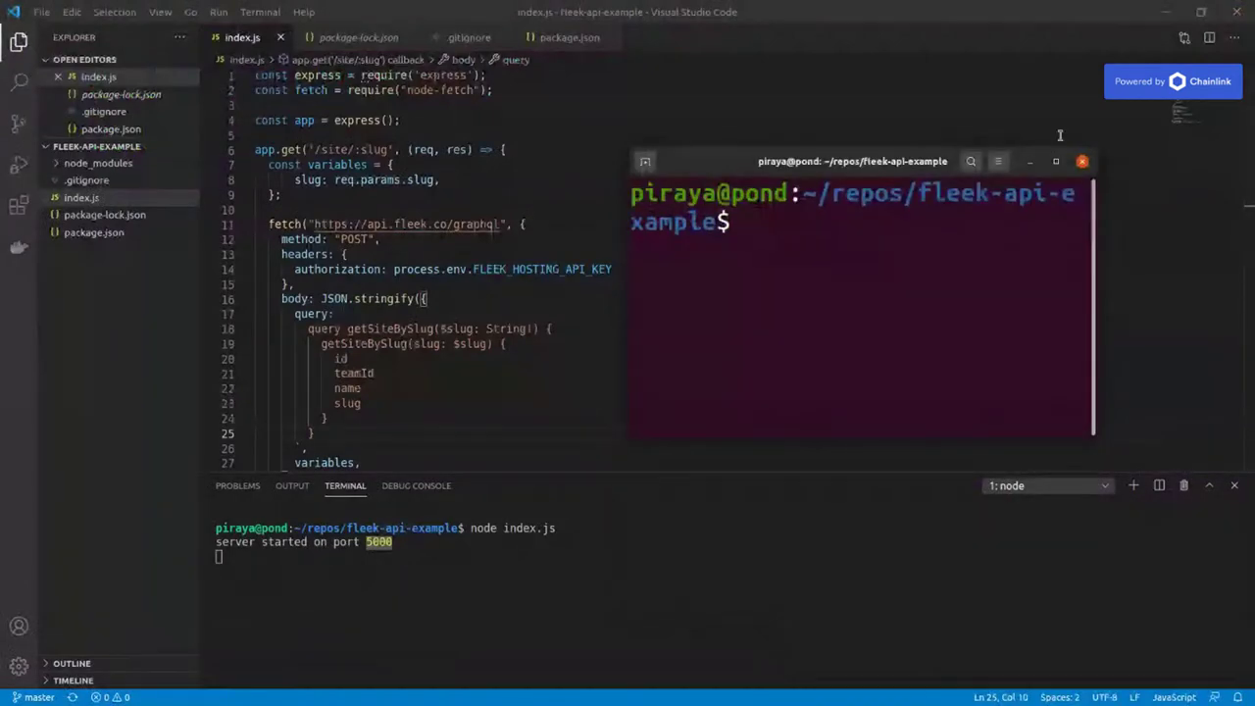
pyautogui.click(1030, 161)
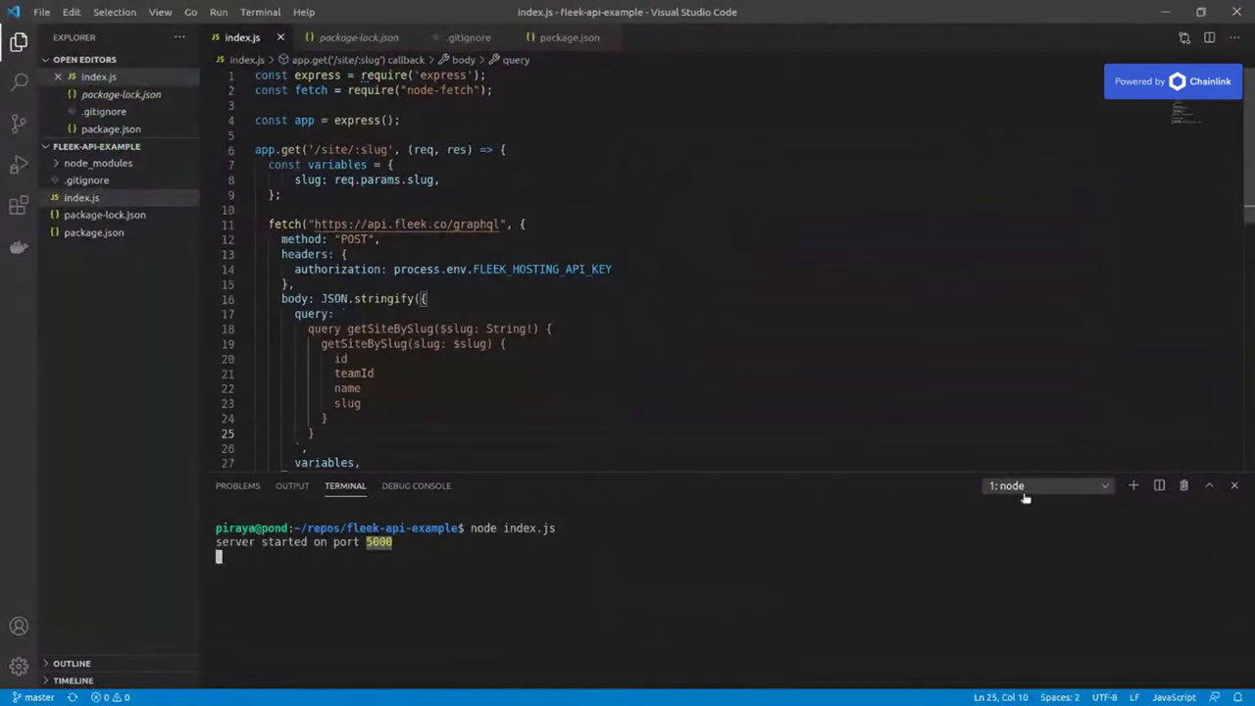
pyautogui.hotkey('alt', 'Tab')
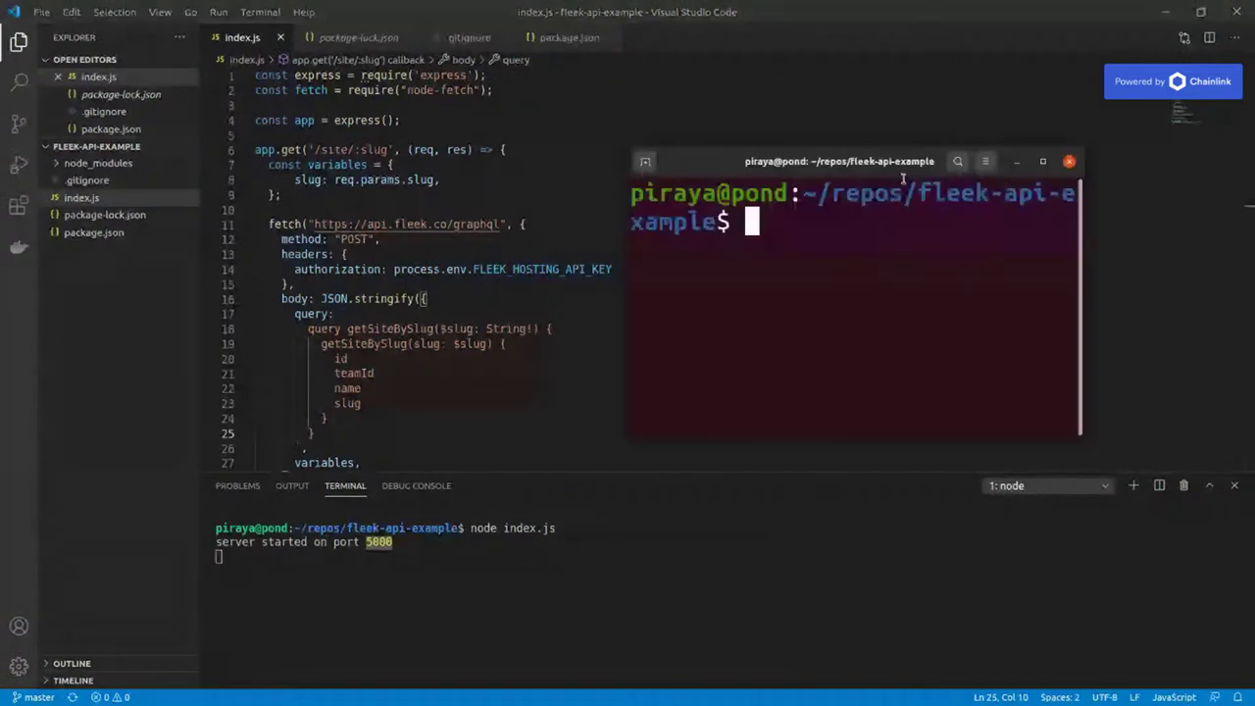
pyautogui.moveTo(904, 178); pyautogui.dragTo(903, 2)
pyautogui.write('curl ht')
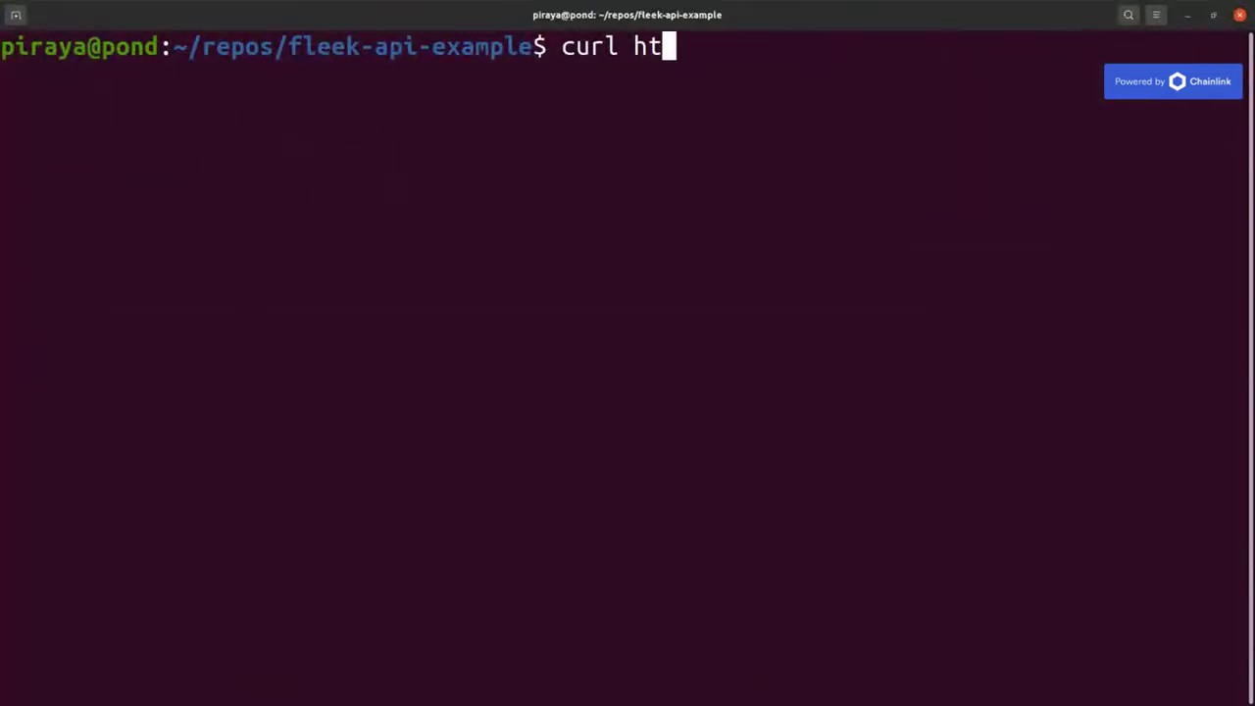
pyautogui.write('tp://localhost:5000/site/')
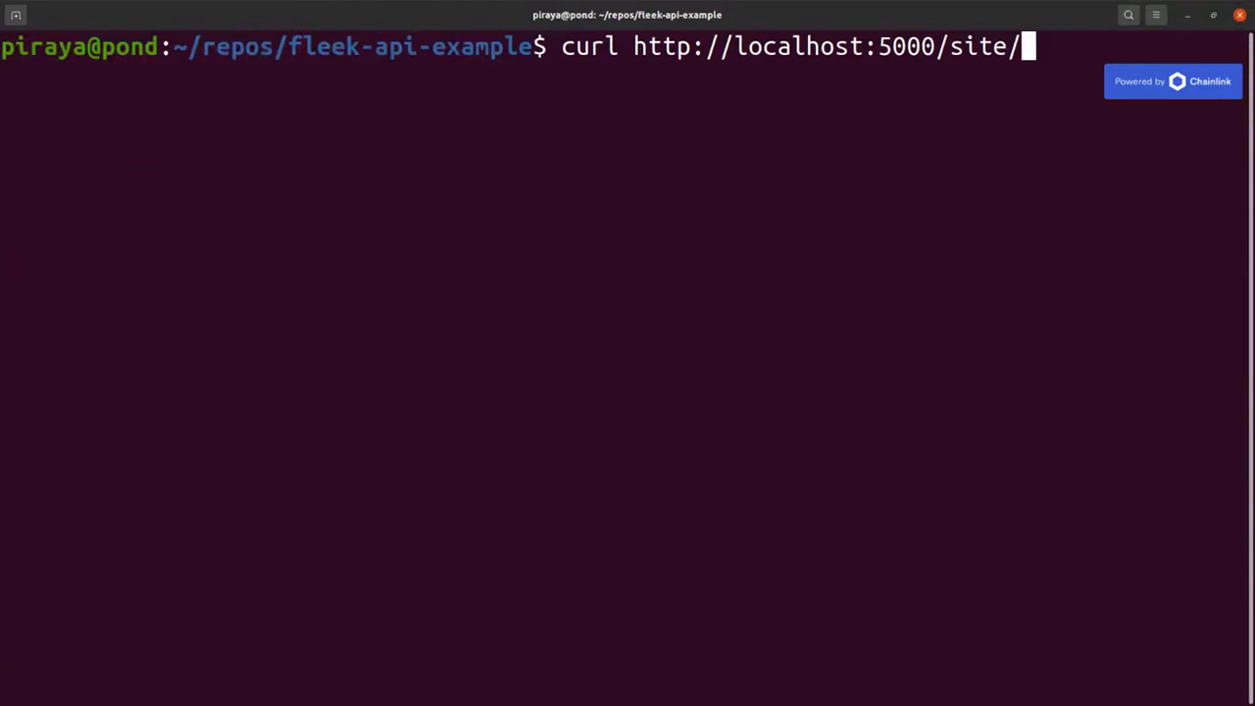
# Open the Fleek hosting dashboard in a new browser tab and view the bitter-shadow-2718 site's overview.
pyautogui.hotkey('alt', 'Tab')
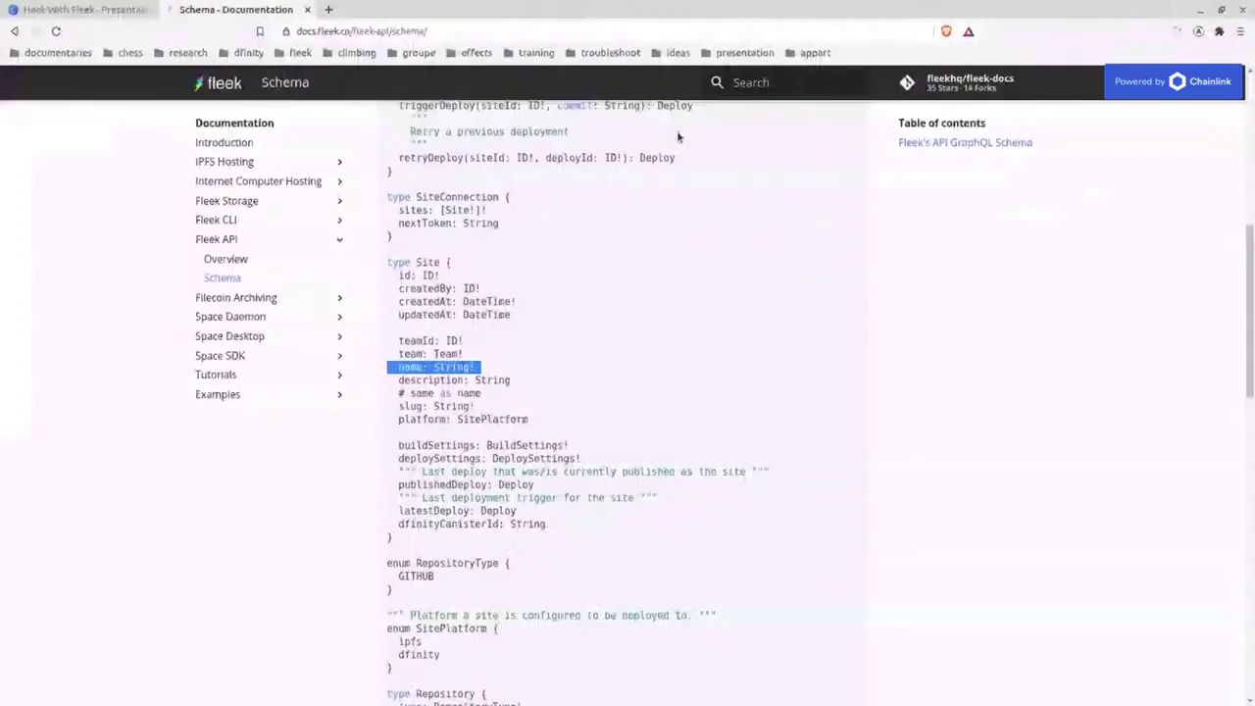
pyautogui.hotkey('ctrl', 't')
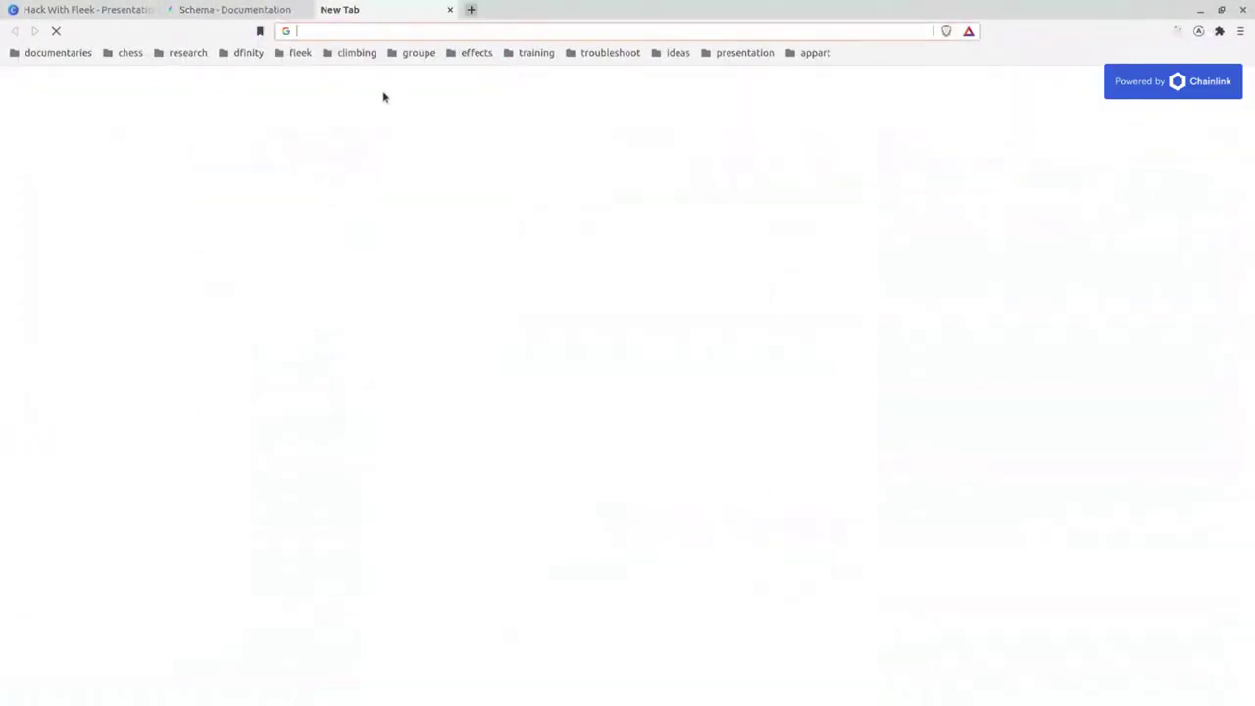
pyautogui.write('app.f')
pyautogui.press('Return')
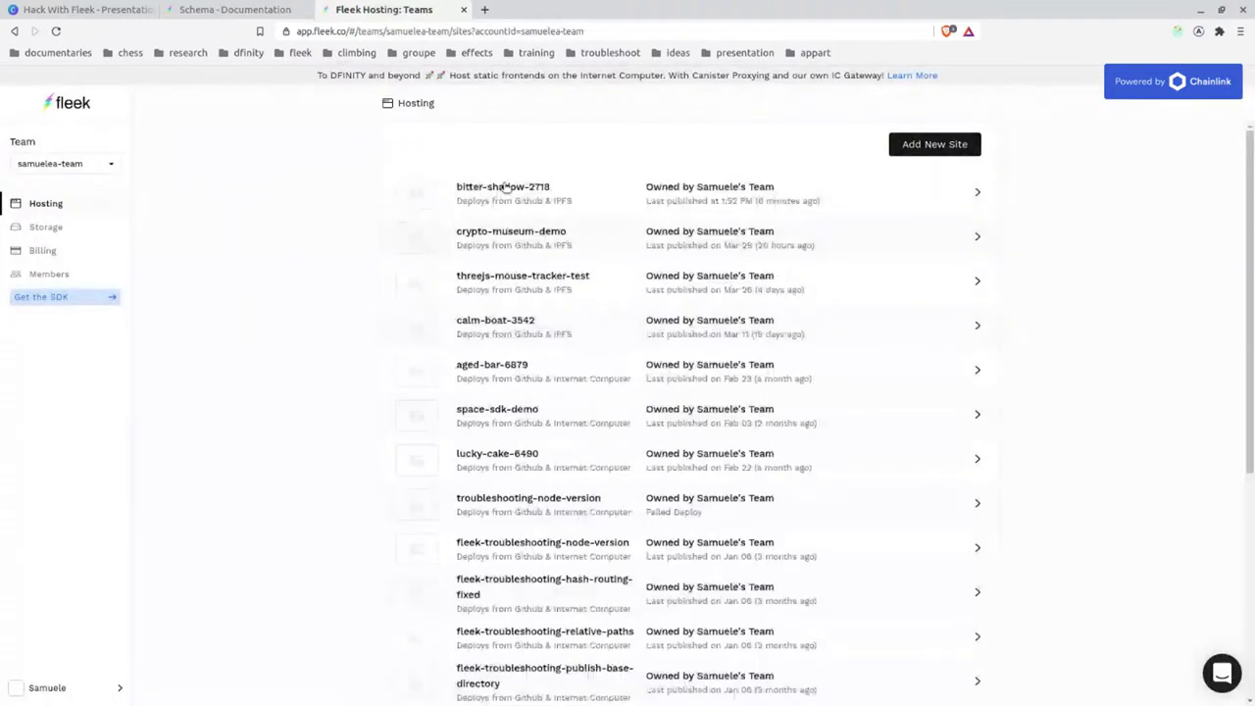
pyautogui.click(506, 187)
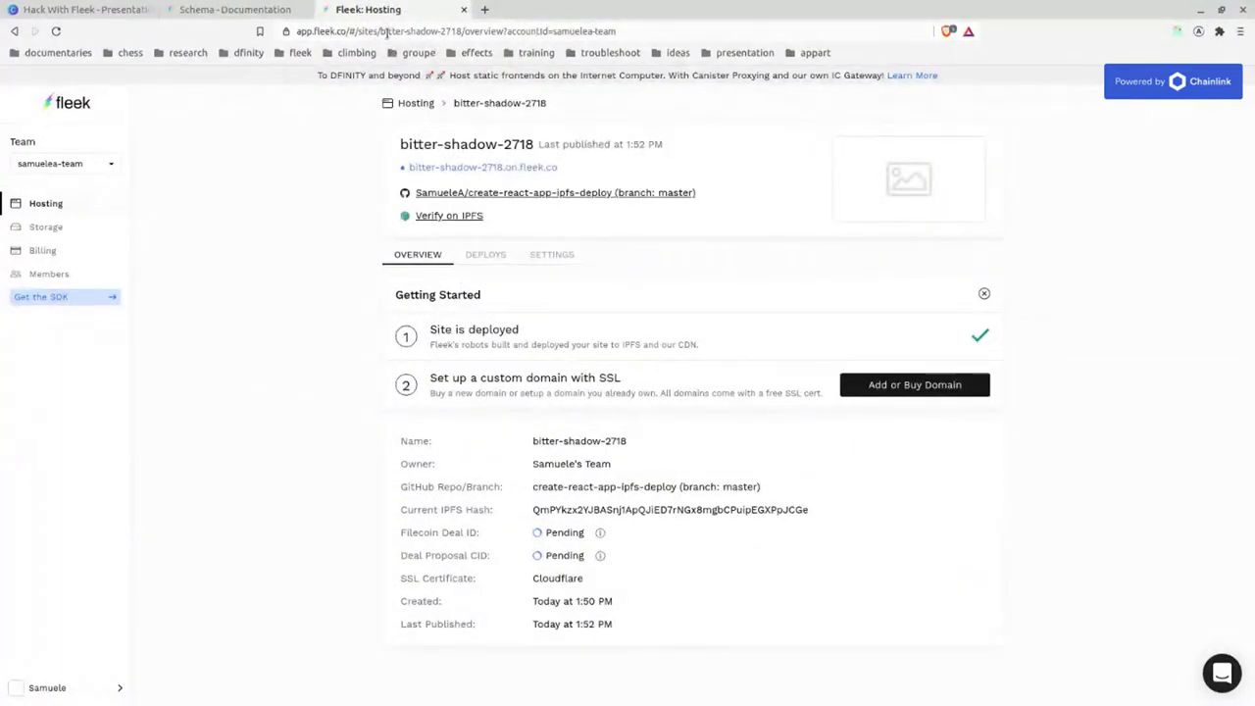
# Copy the bitter-shadow-2718 slug from the site's URL, append it to the terminal's curl request and run it.
pyautogui.moveTo(463, 32); pyautogui.dragTo(381, 31)
pyautogui.rightClick(443, 34)
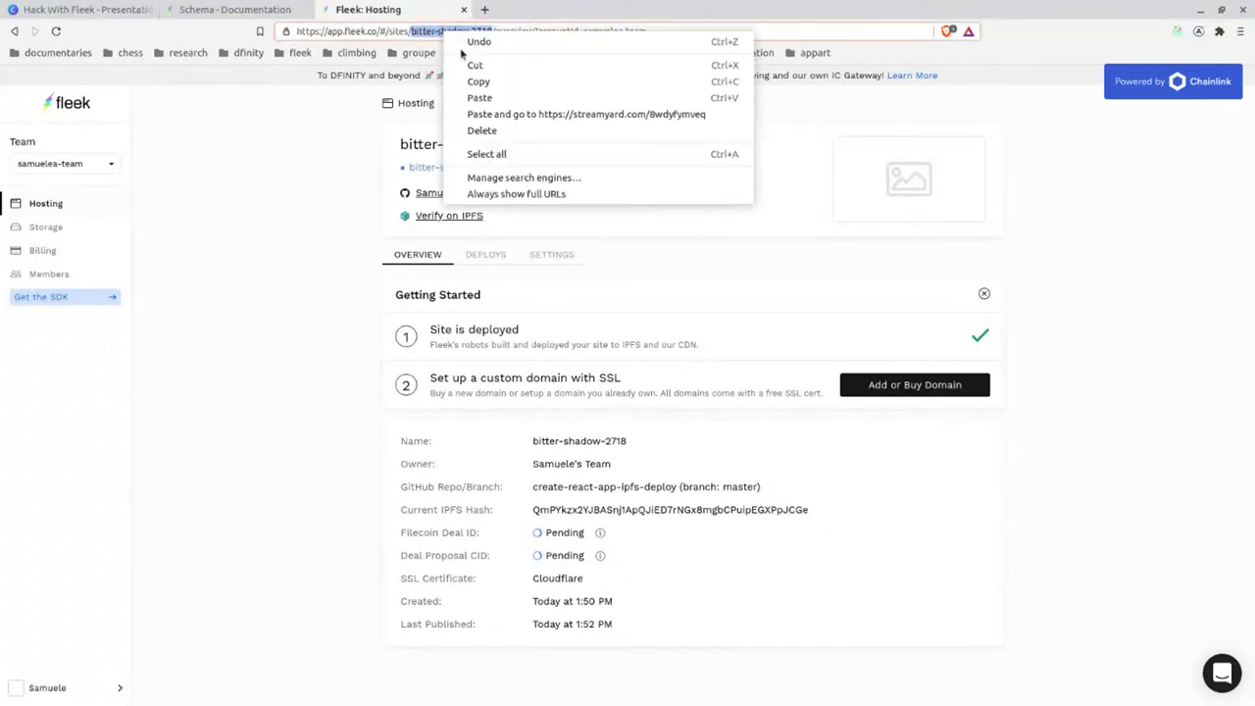
pyautogui.click(488, 84)
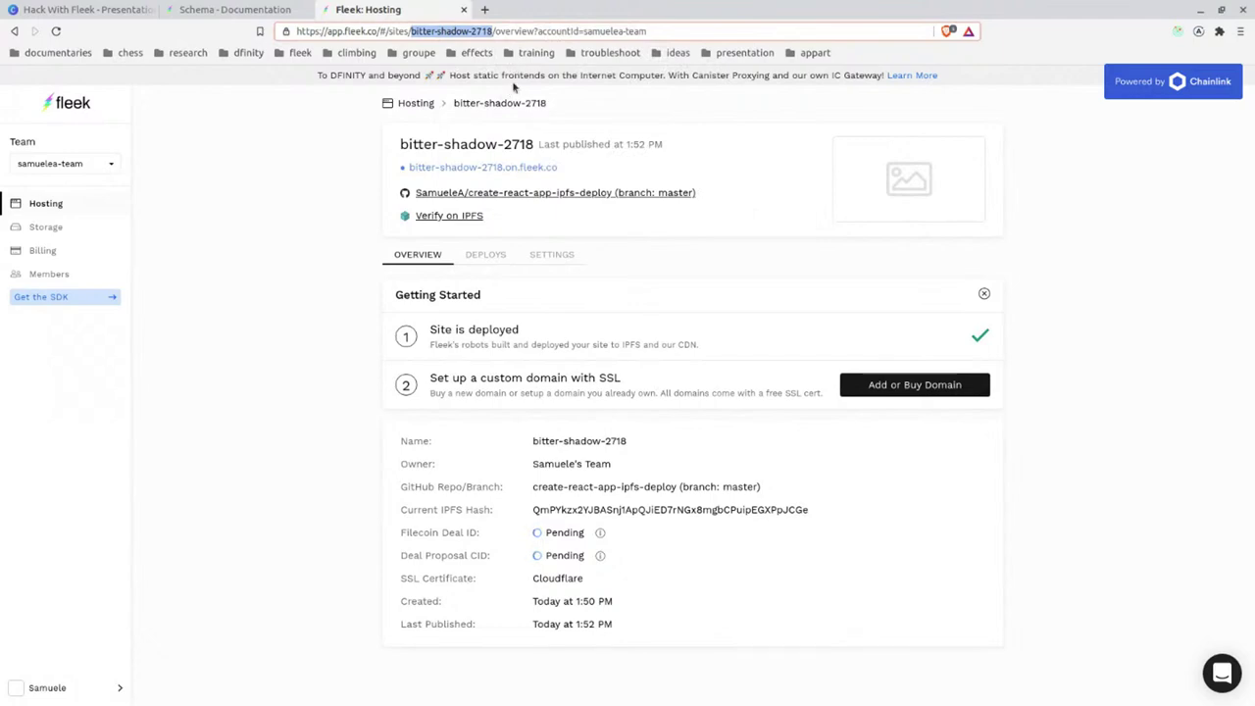
pyautogui.hotkey('alt', 'Tab')
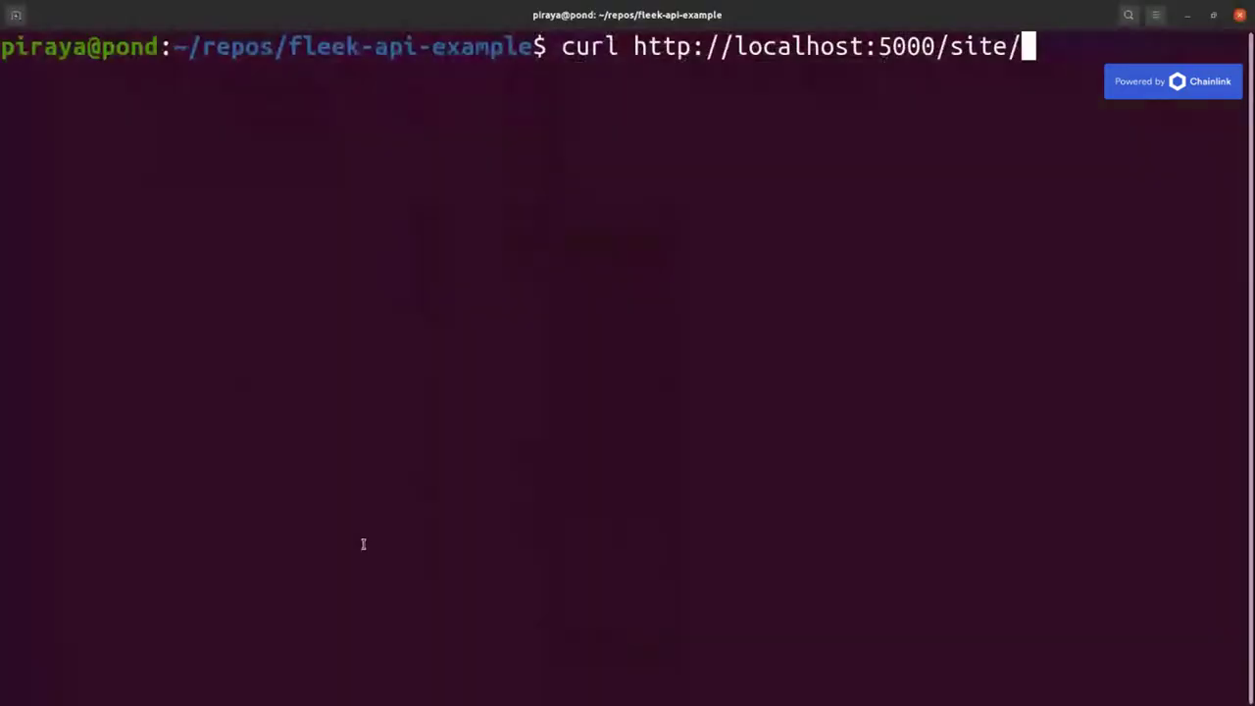
pyautogui.hotkey('ctrl', 'shift', 'v')
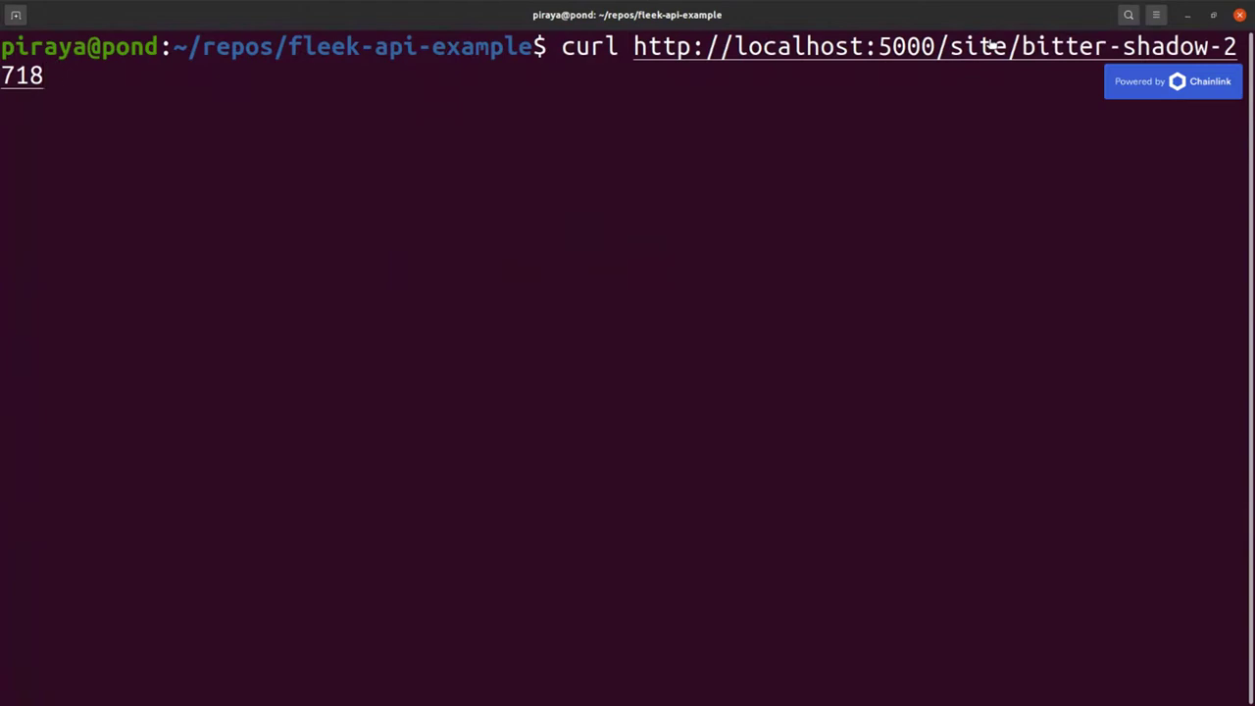
pyautogui.press('Return')
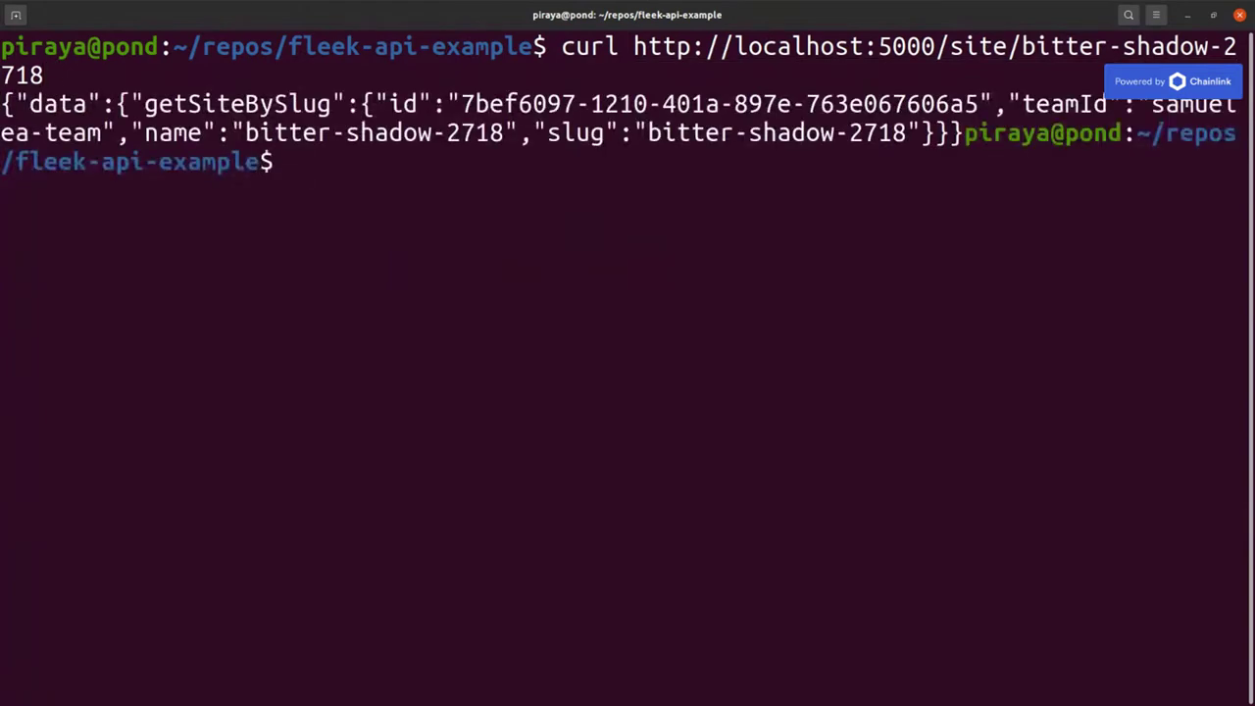
# Examine the id, teamId, name and slug fields in the response and compare them with the query fields in index.js.
pyautogui.doubleClick(58, 104)
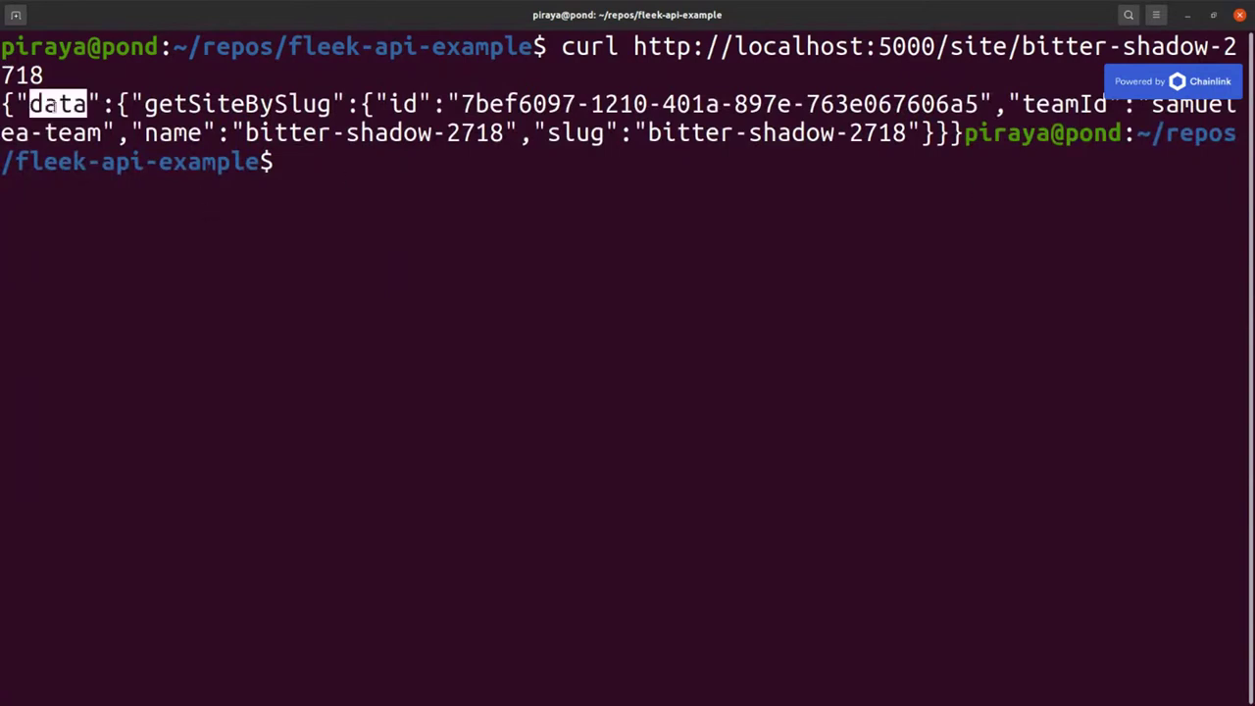
pyautogui.doubleClick(404, 104)
pyautogui.doubleClick(1057, 103)
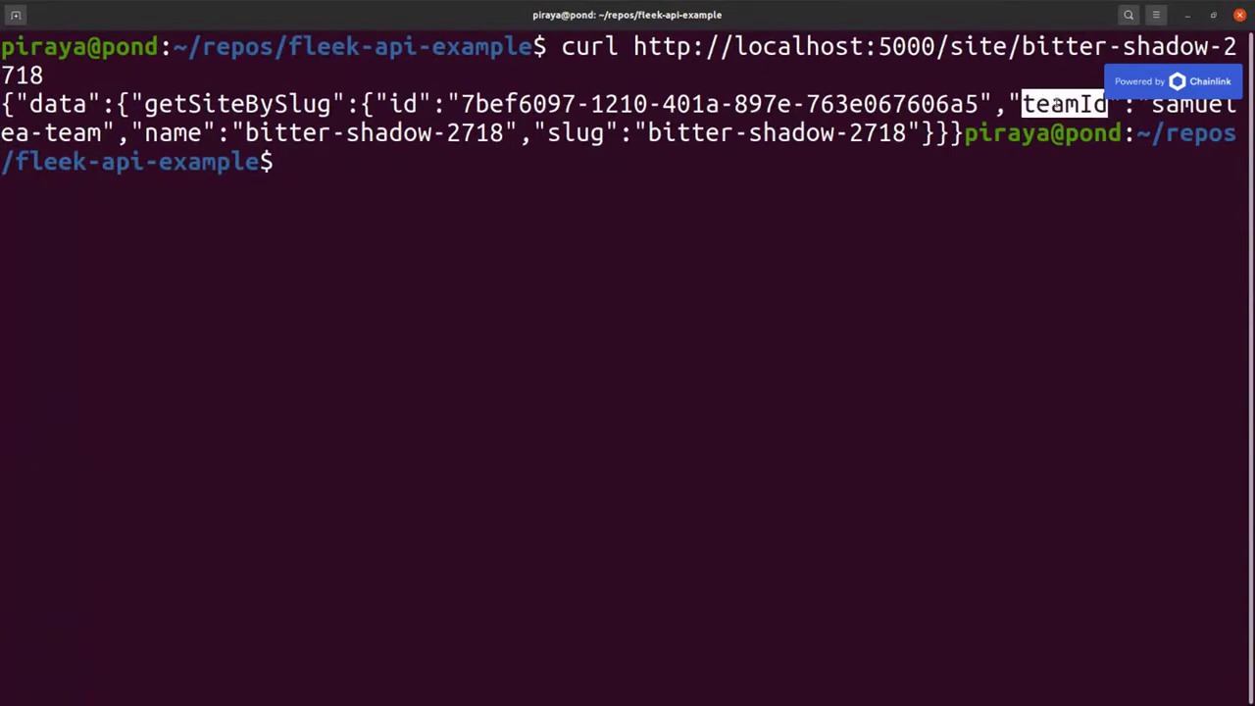
pyautogui.doubleClick(183, 135)
pyautogui.doubleClick(584, 135)
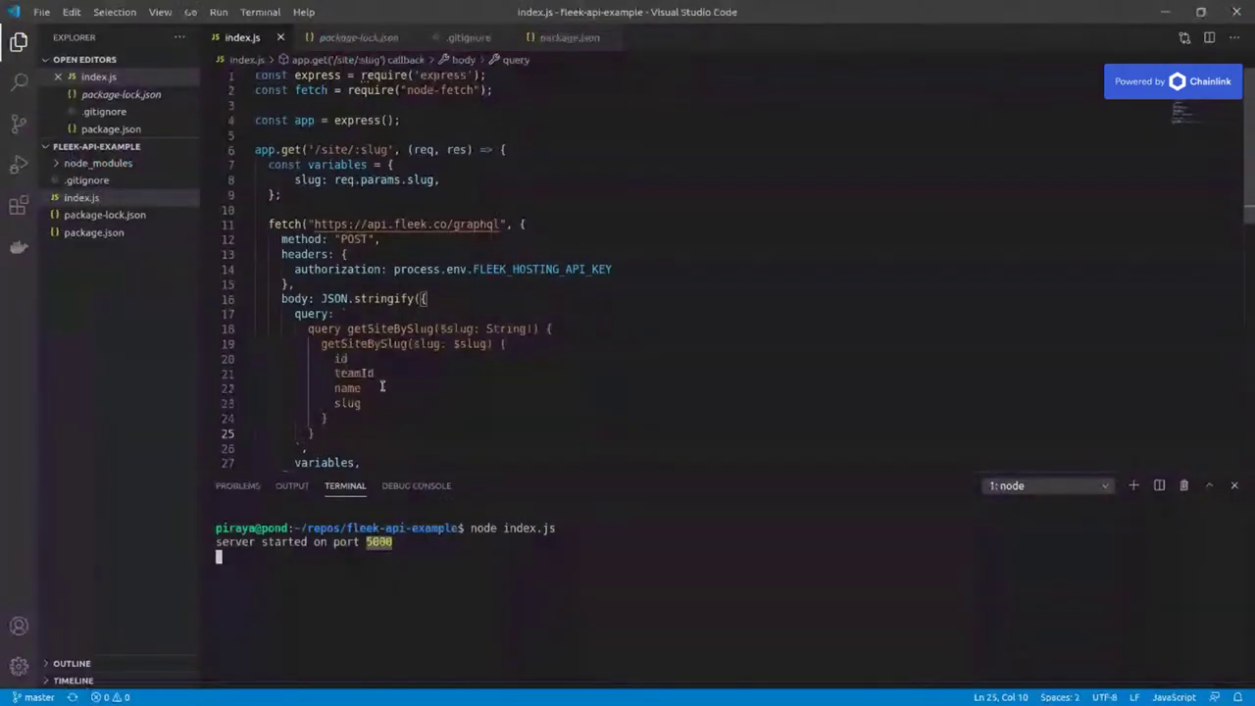
pyautogui.moveTo(360, 403); pyautogui.dragTo(253, 359)
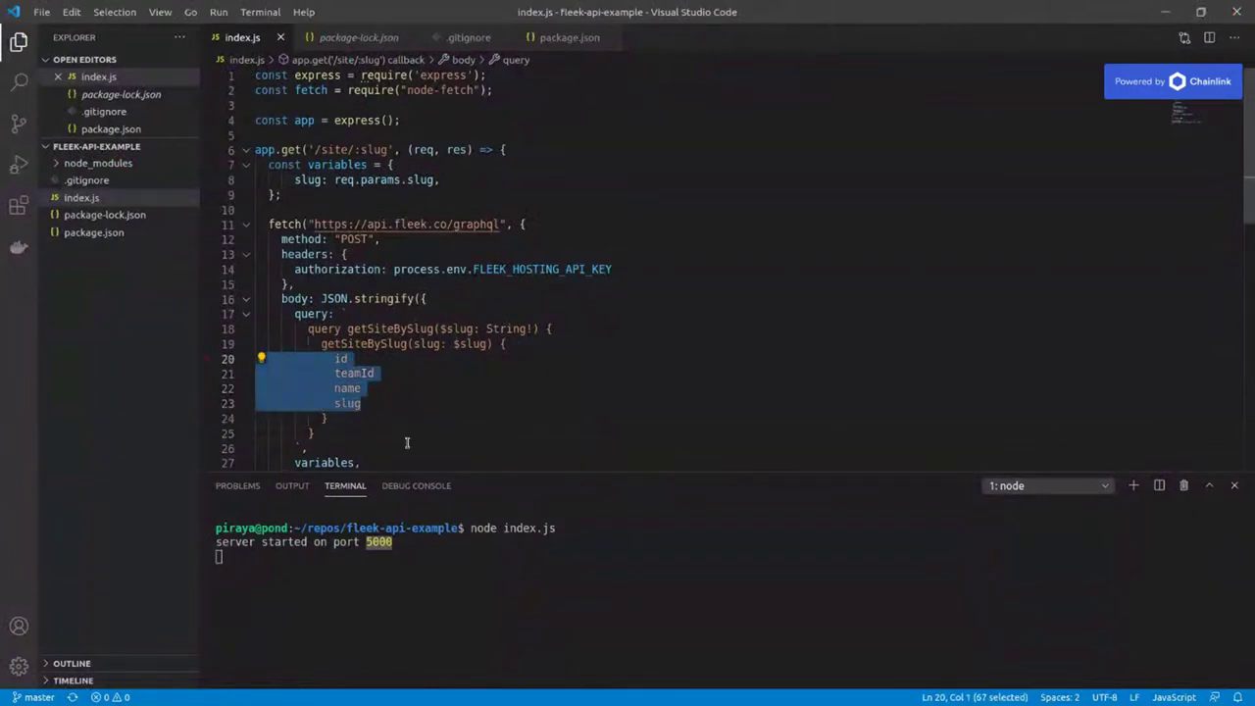
# Stop the running node server in Visual Studio Code's integrated terminal and clear its output.
pyautogui.click(841, 291)
pyautogui.click(641, 672)
pyautogui.hotkey('ctrl', 'c')
pyautogui.hotkey('ctrl', 'c')
pyautogui.hotkey('ctrl', 'c')
pyautogui.hotkey('ctrl', 'c')
pyautogui.hotkey('ctrl', 'l')
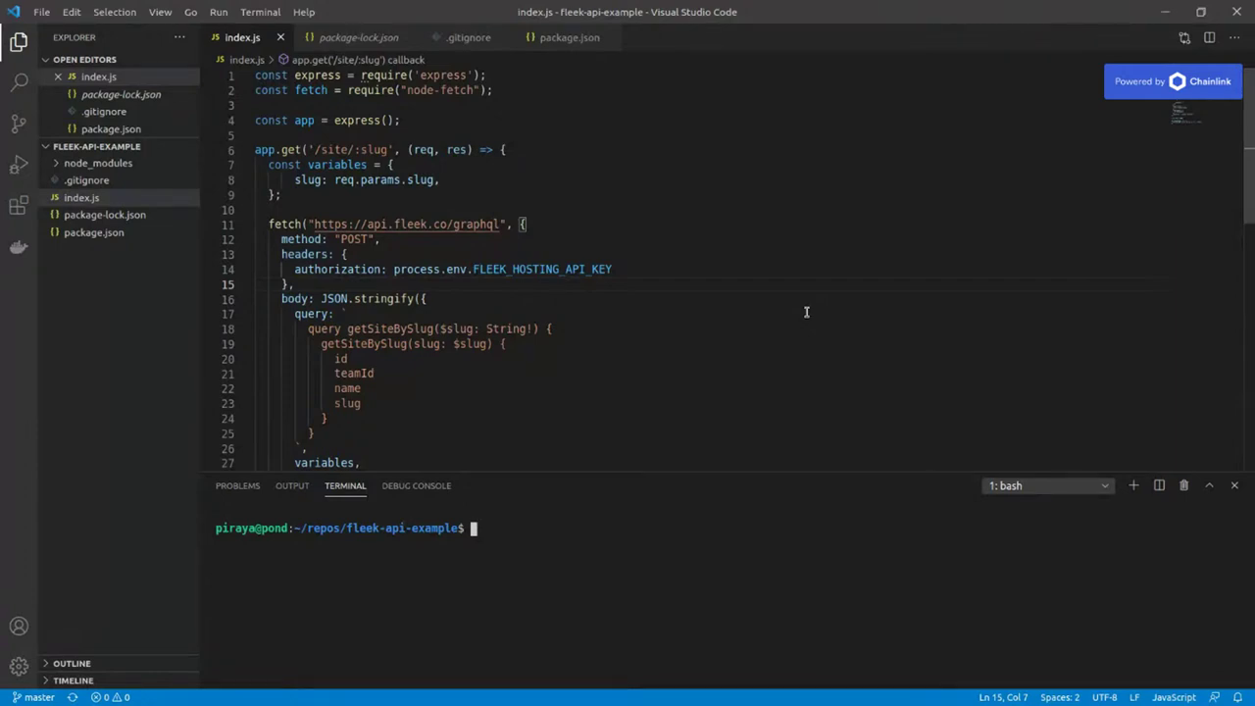
# Switch to the schema documentation in the browser and examine the triggerDeploy mutation and its arguments.
pyautogui.hotkey('alt', 'Tab')
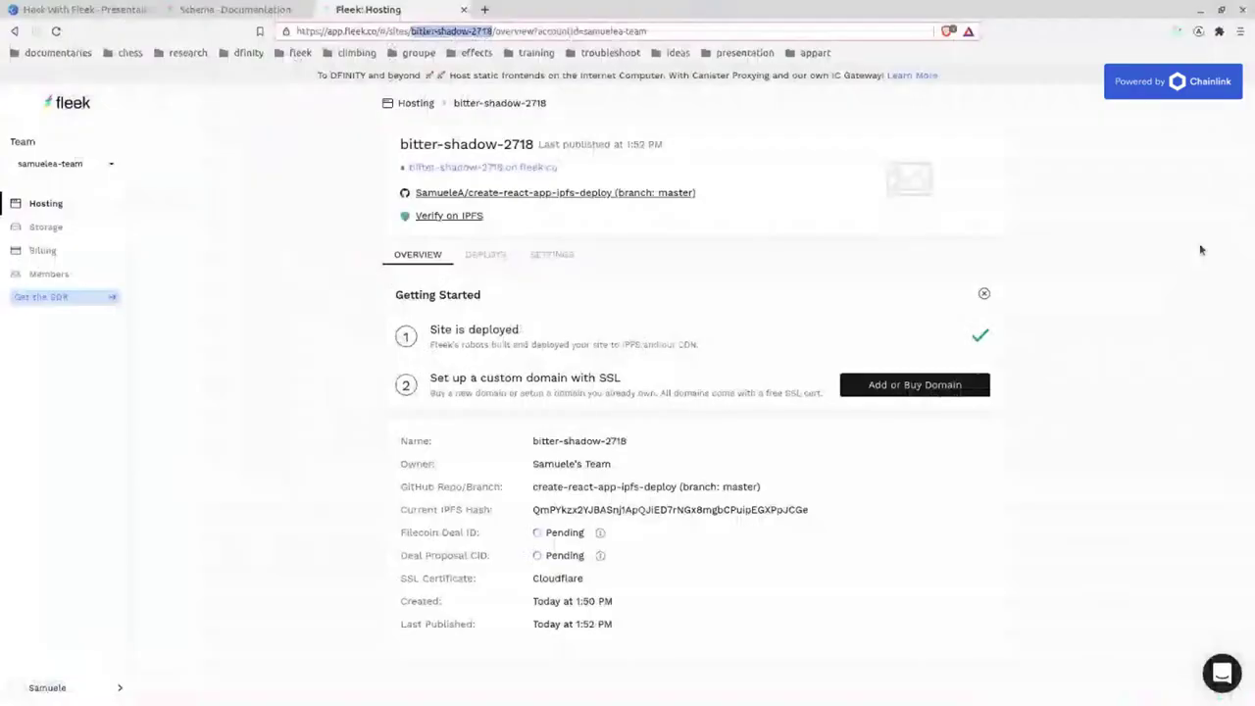
pyautogui.click(202, 8)
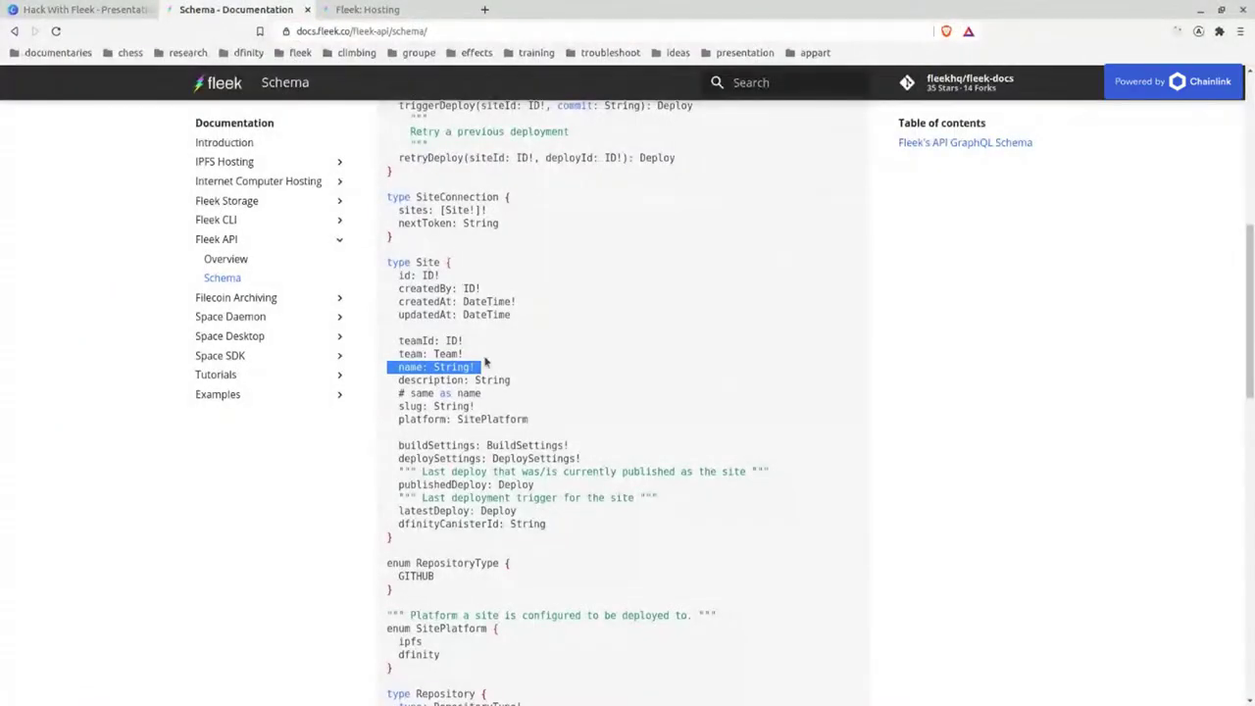
pyautogui.scroll(3, 502, 308)
pyautogui.moveTo(396, 245); pyautogui.dragTo(732, 250)
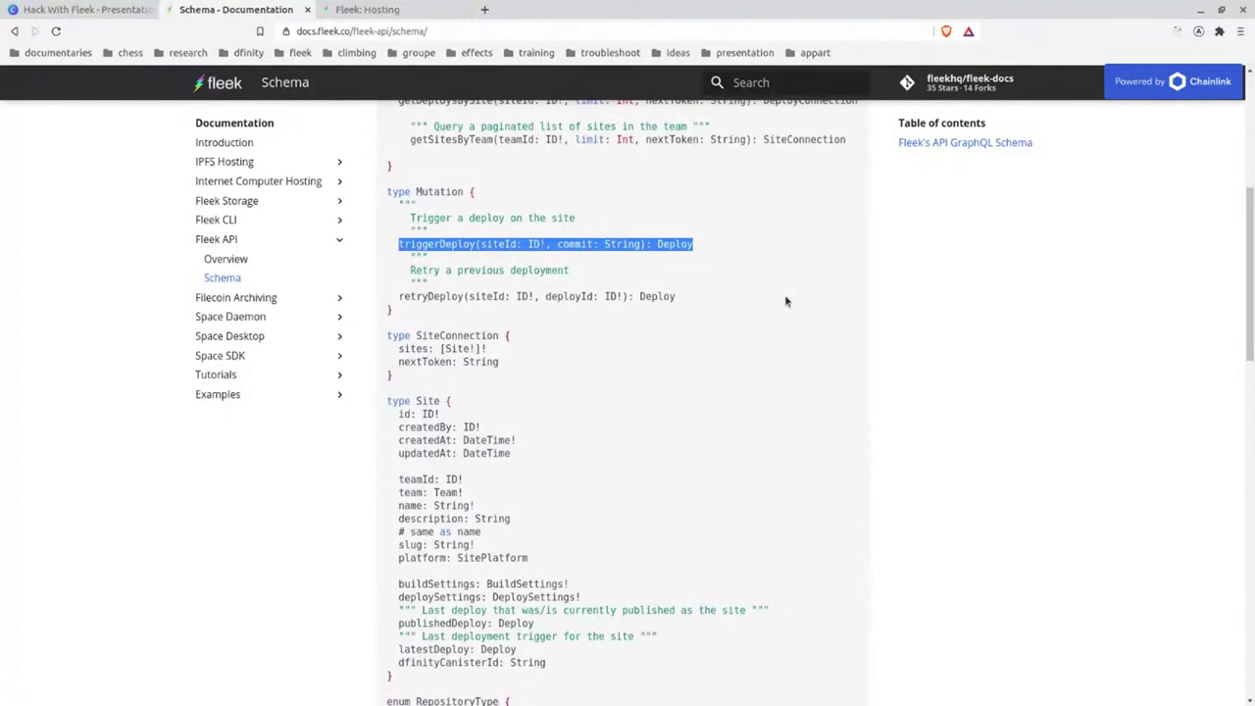
pyautogui.click(742, 240)
pyautogui.moveTo(740, 236); pyautogui.dragTo(740, 253)
pyautogui.tripleClick(741, 252)
# Close the schema and hosting tabs, present the Hack With Fleek deck in Standard mode and advance to the Fleek Storage slide.
pyautogui.click(307, 9)
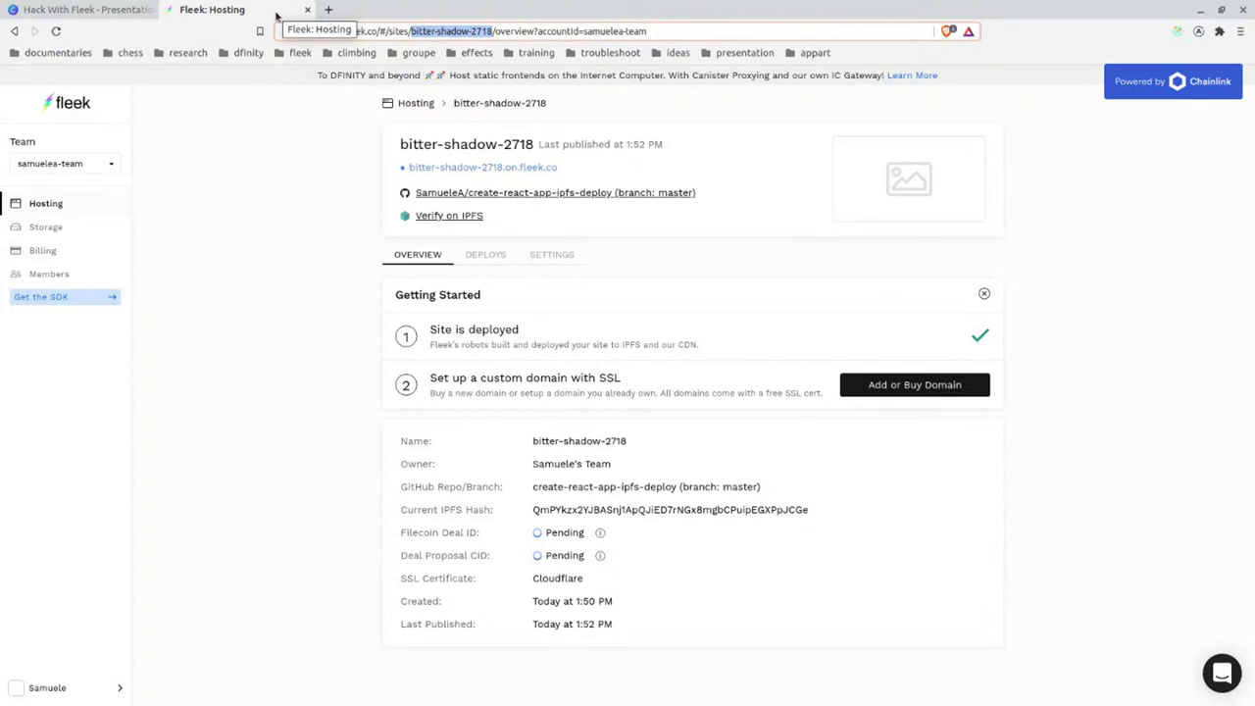
pyautogui.hotkey('ctrl', 'pageup')
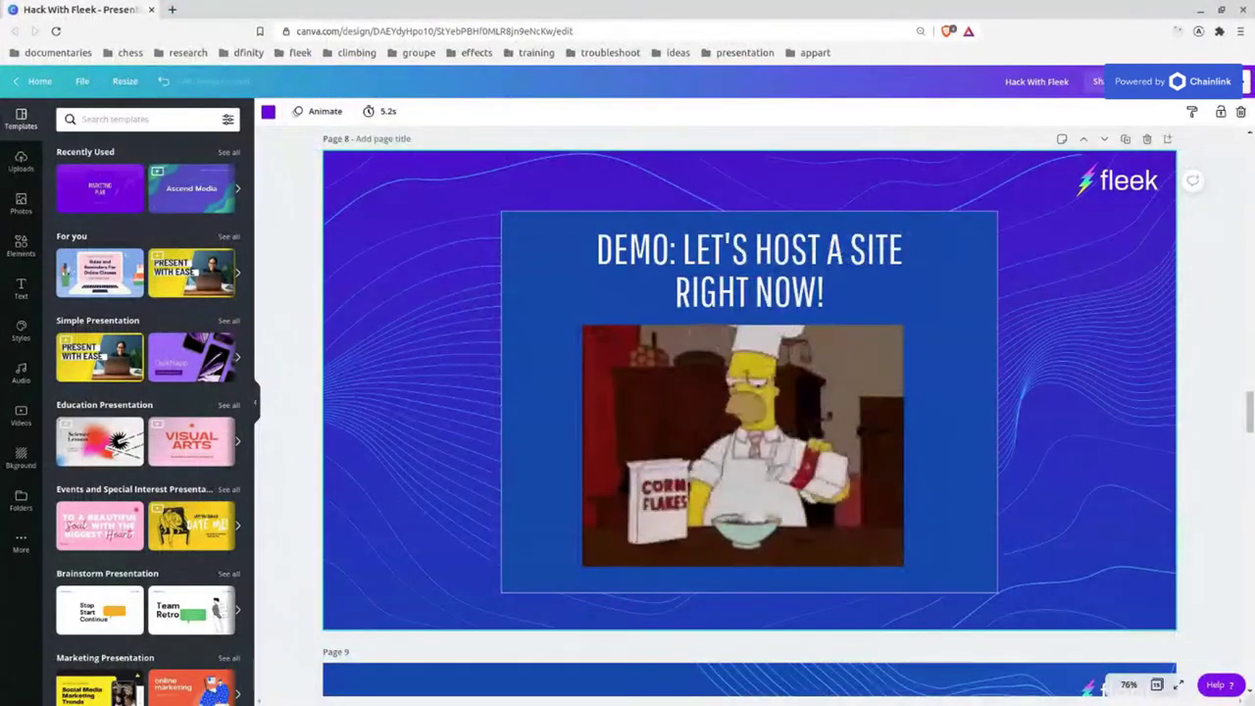
pyautogui.click(1190, 81)
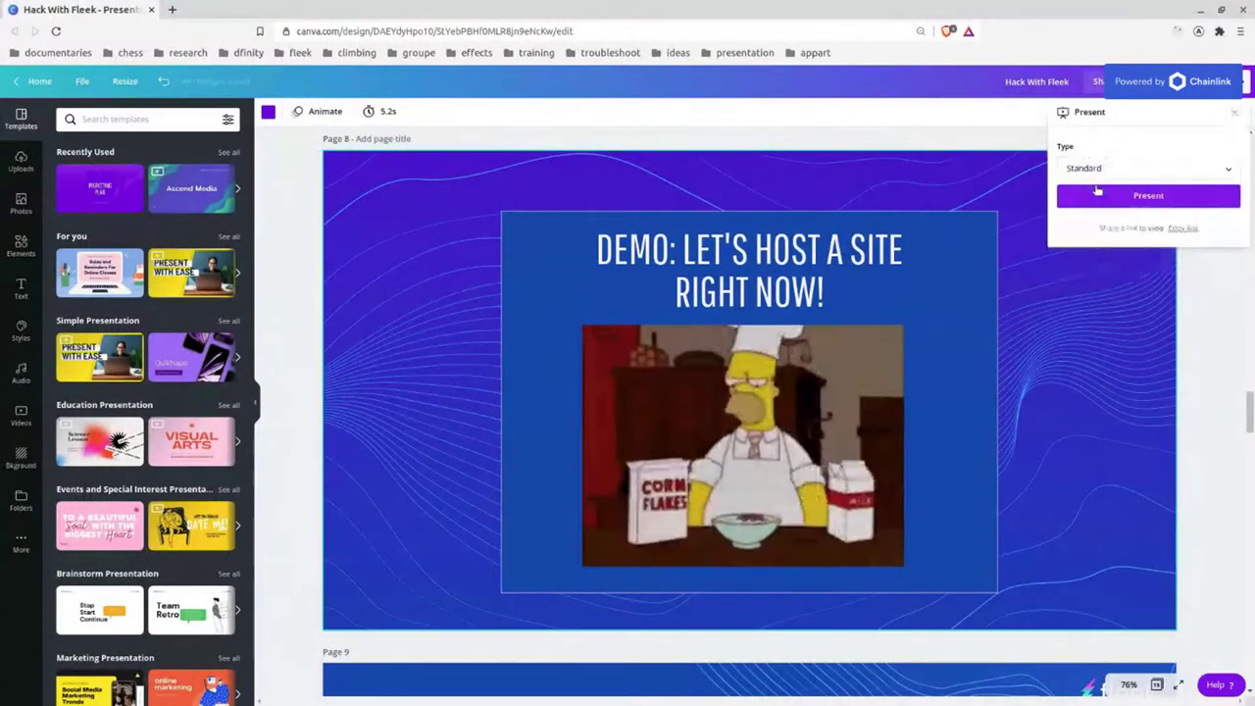
pyautogui.click(1143, 193)
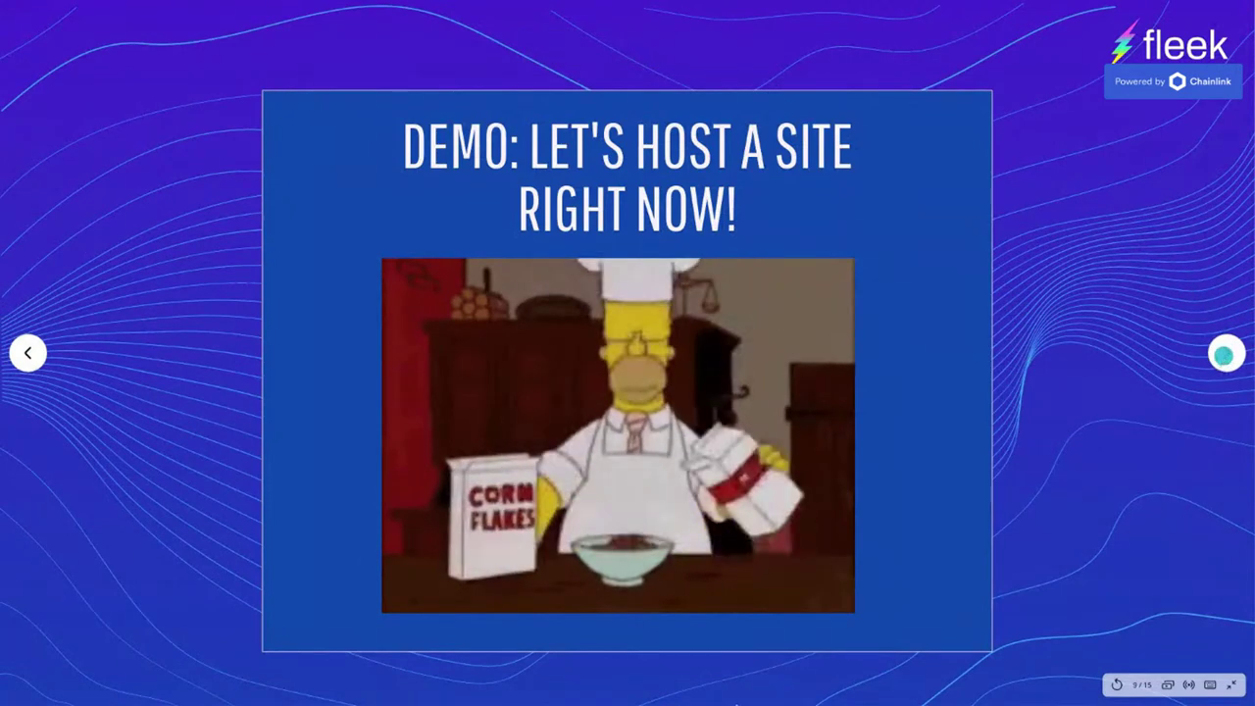
pyautogui.click(1226, 354)
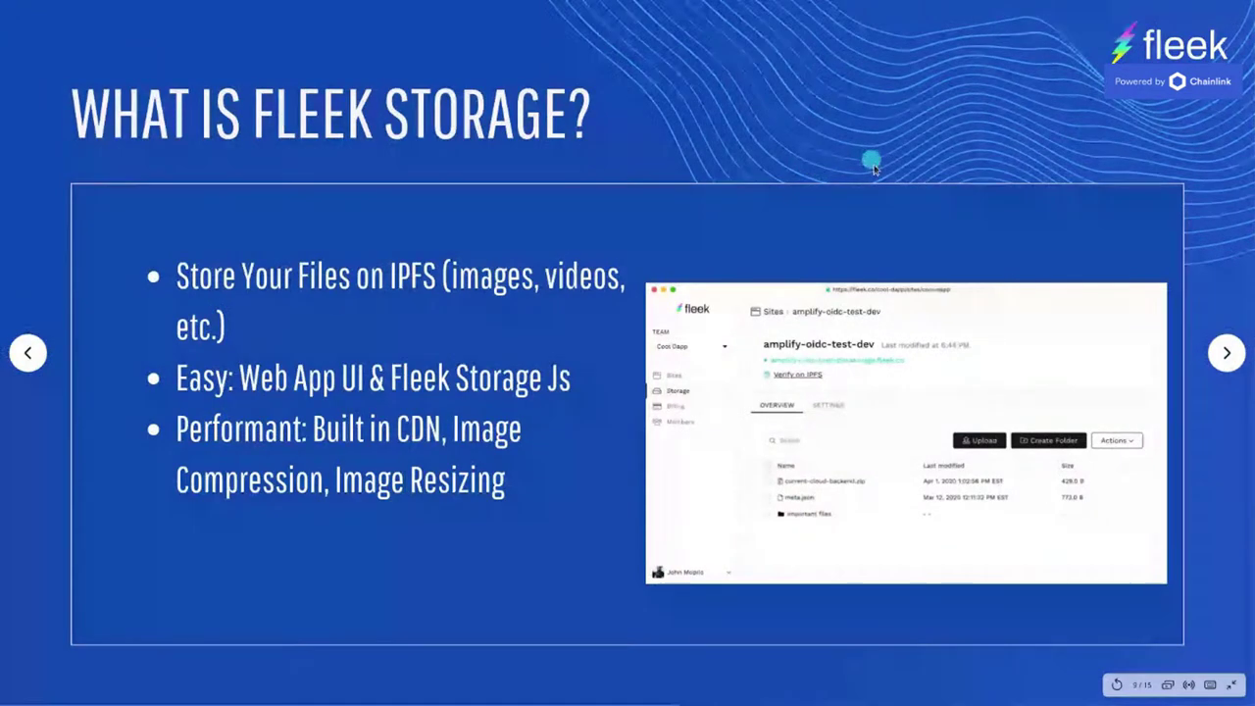
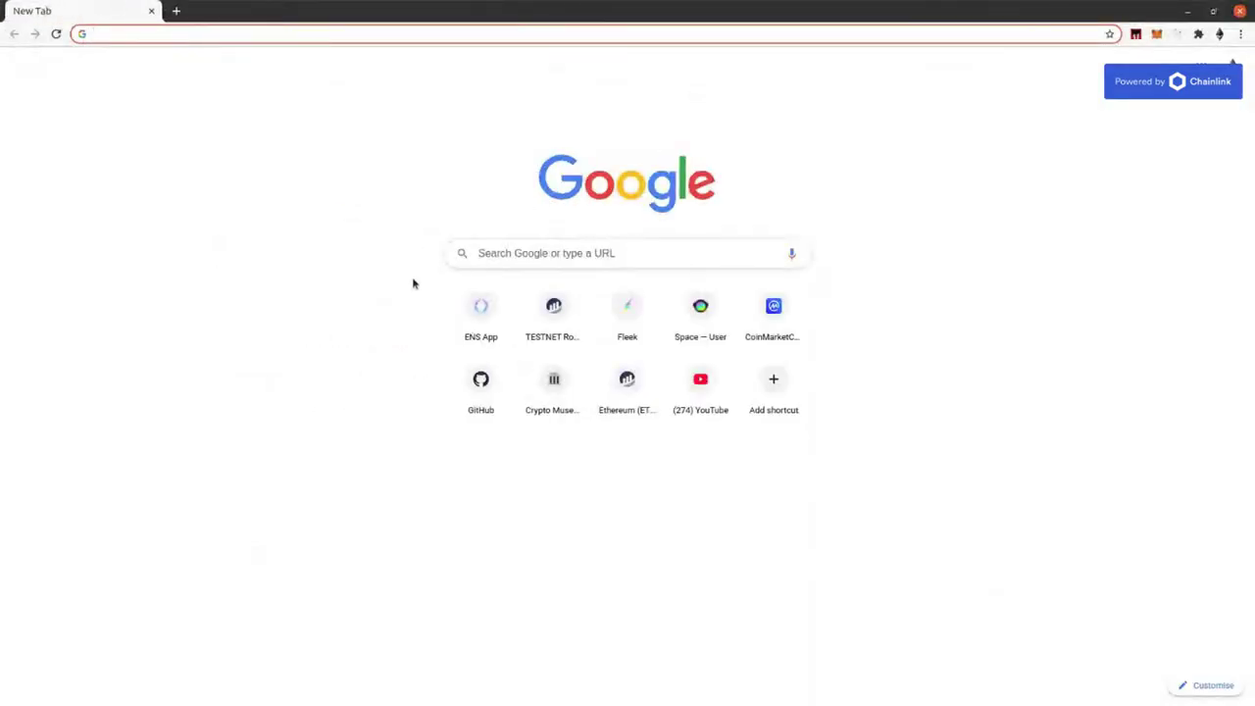
# Switch to the Chrome window and open the site crypto-museum-demo.on.fleek.co.
pyautogui.click(327, 37)
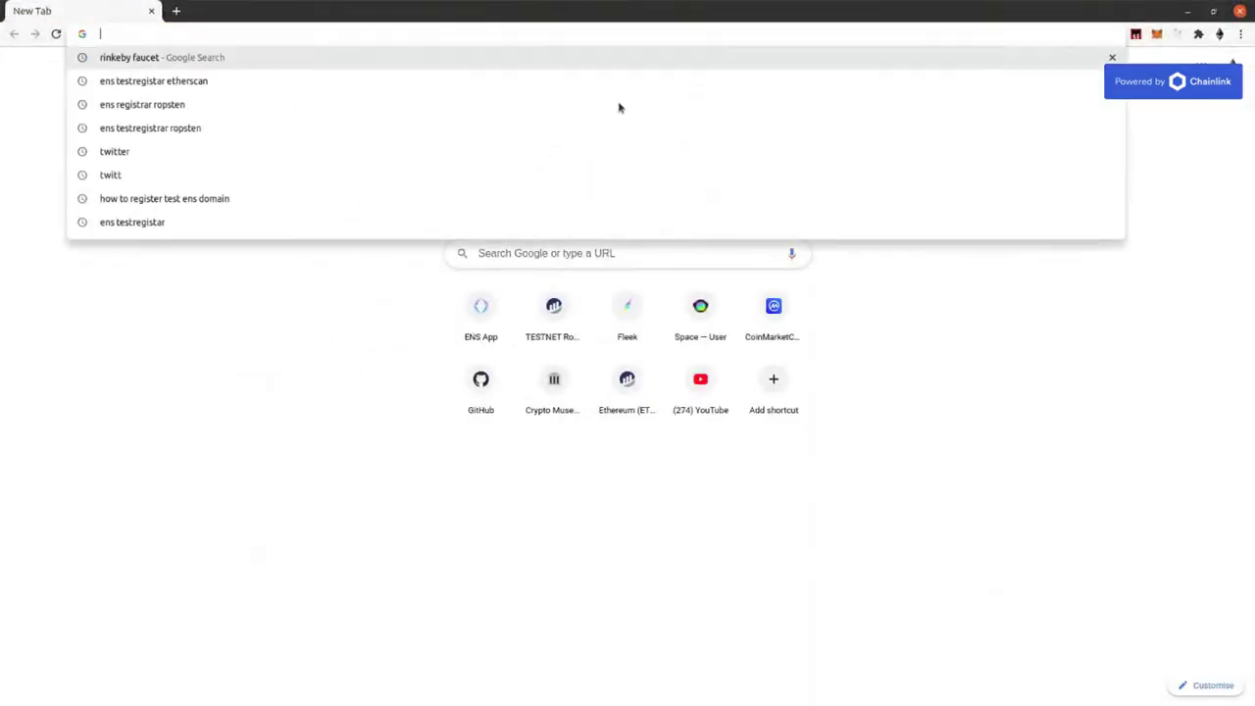
pyautogui.write('crypto')
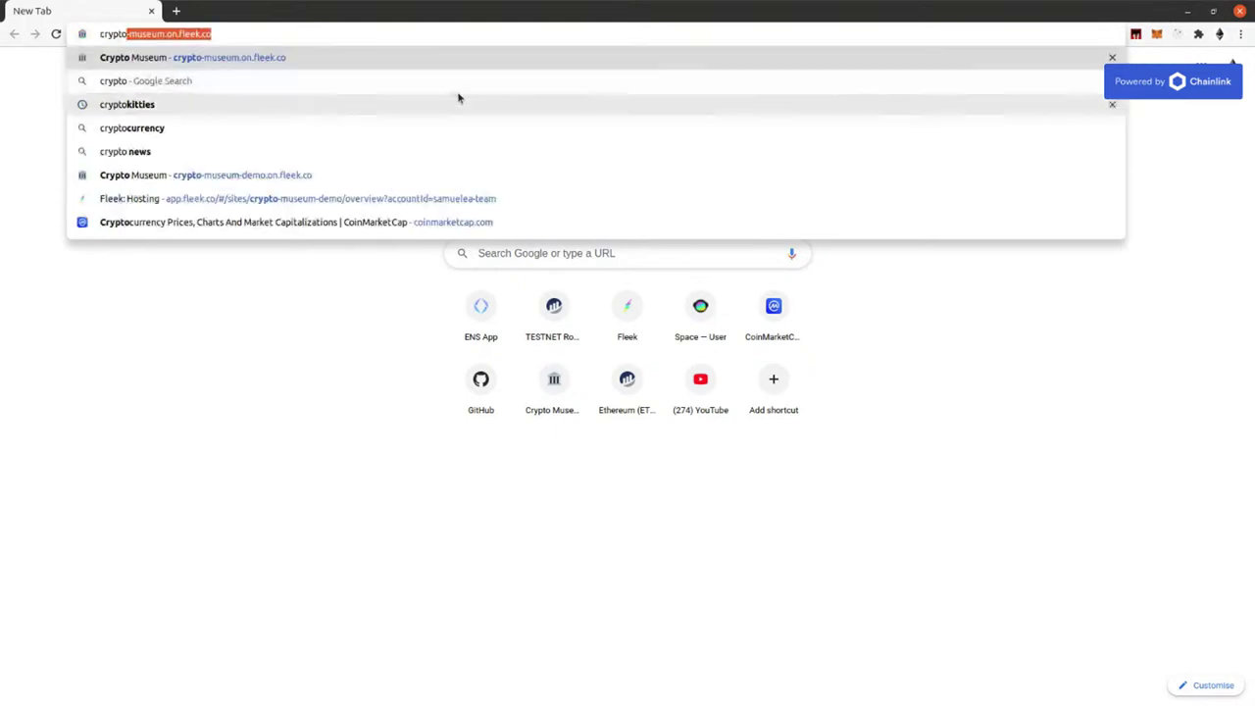
pyautogui.press('Right')
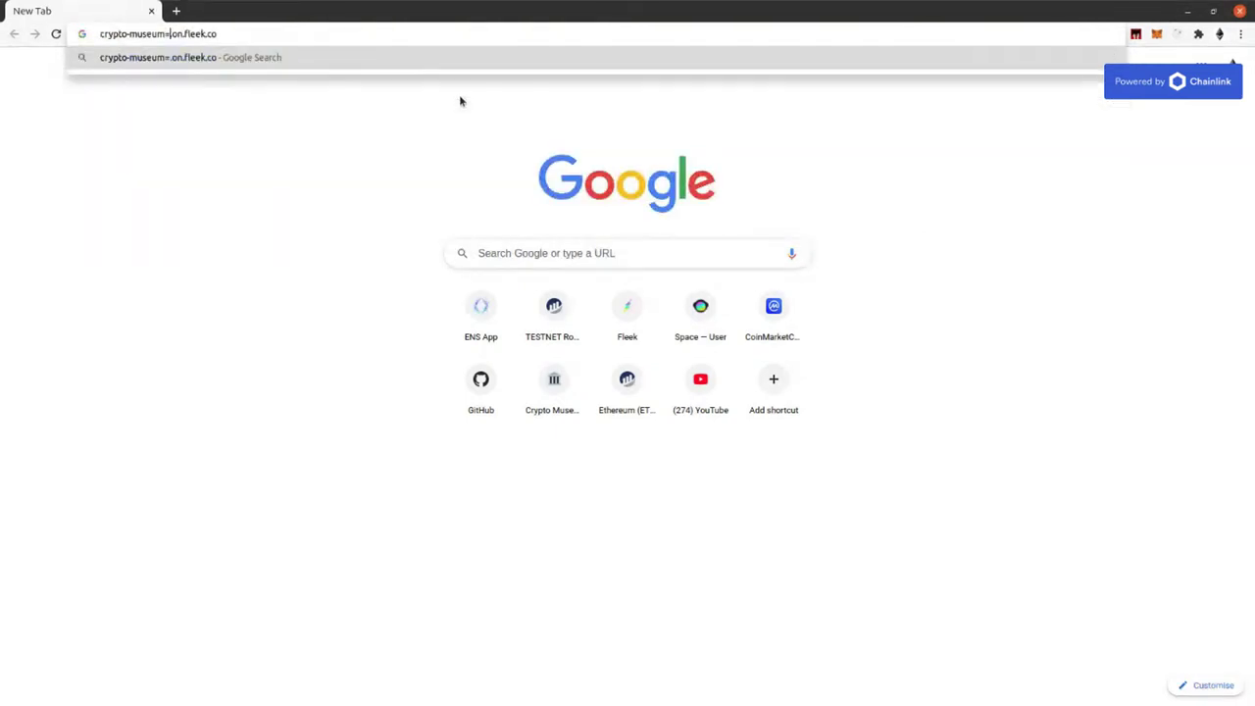
pyautogui.write('-demo')
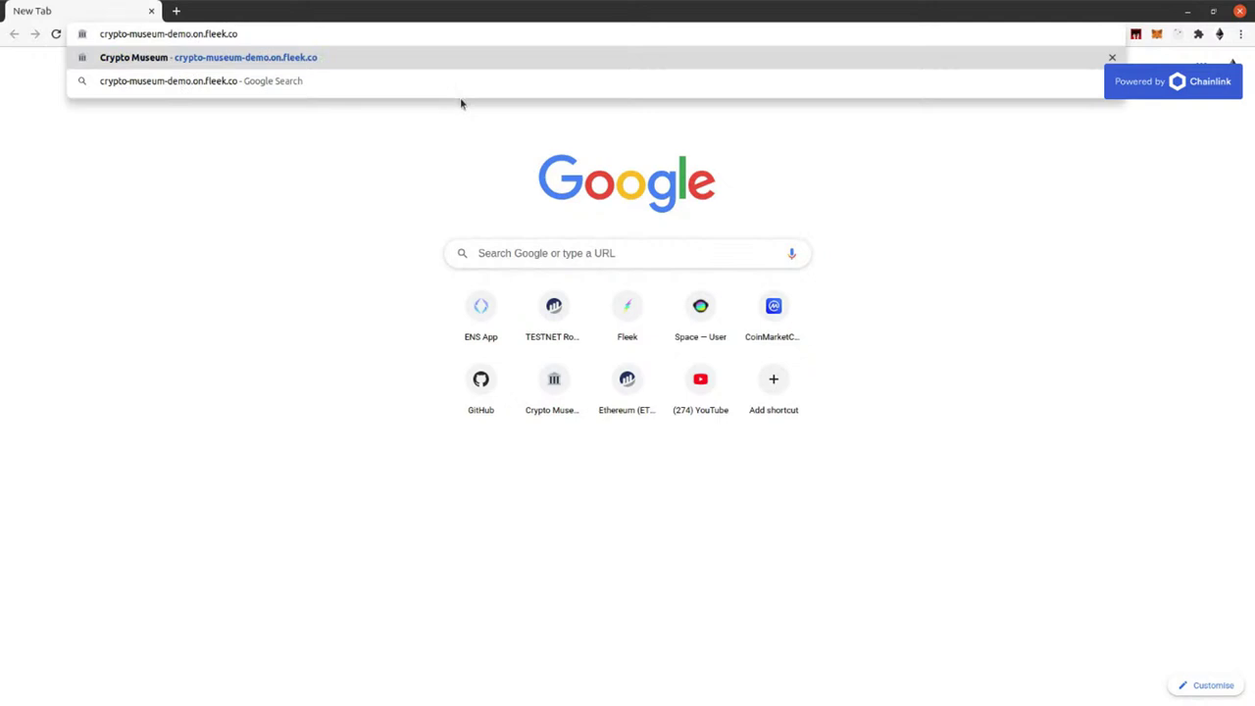
pyautogui.press('Return')
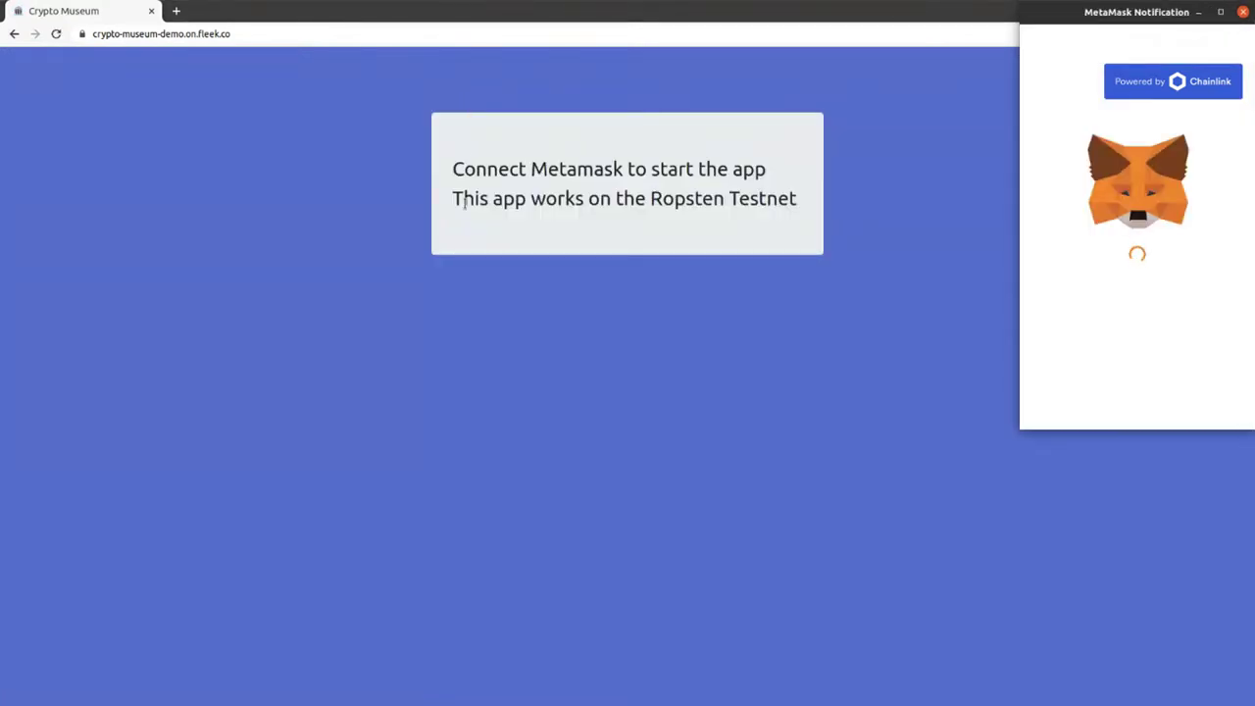
# Unlock MetaMask with the wallet password to start the Crypto Museum app, and briefly open the wallet.
pyautogui.moveTo(1112, 14); pyautogui.dragTo(920, 92)
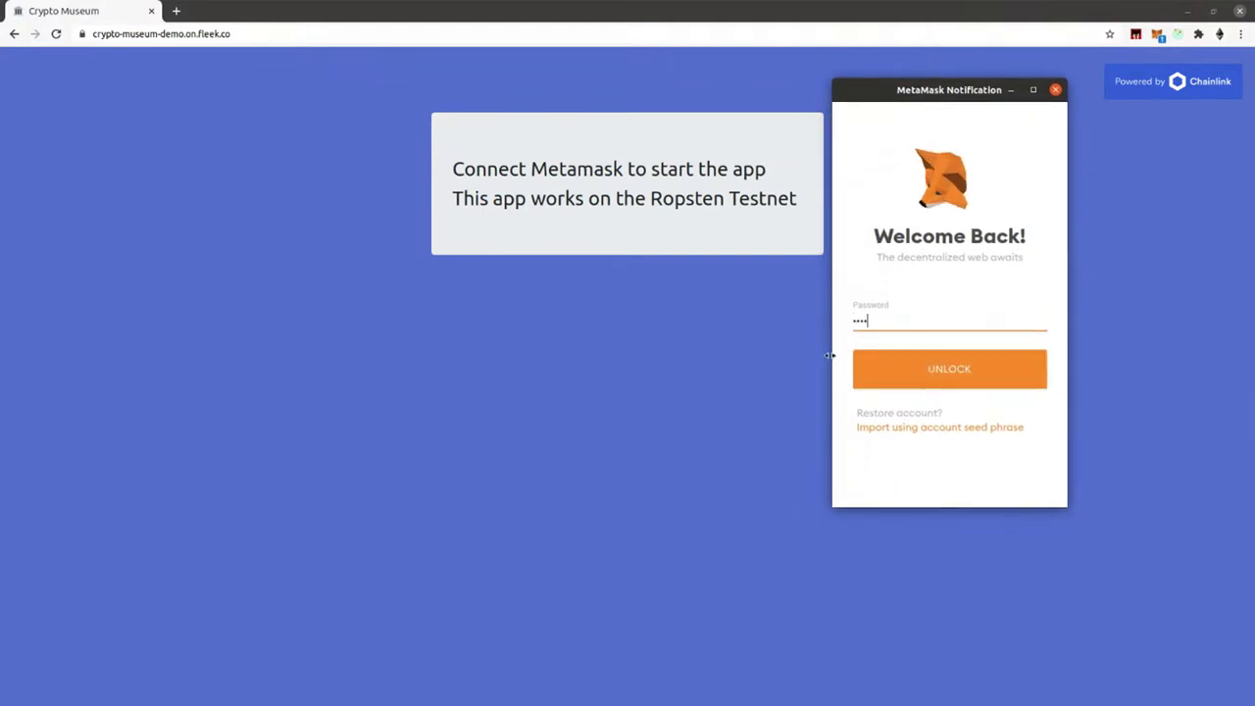
pyautogui.press('Return')
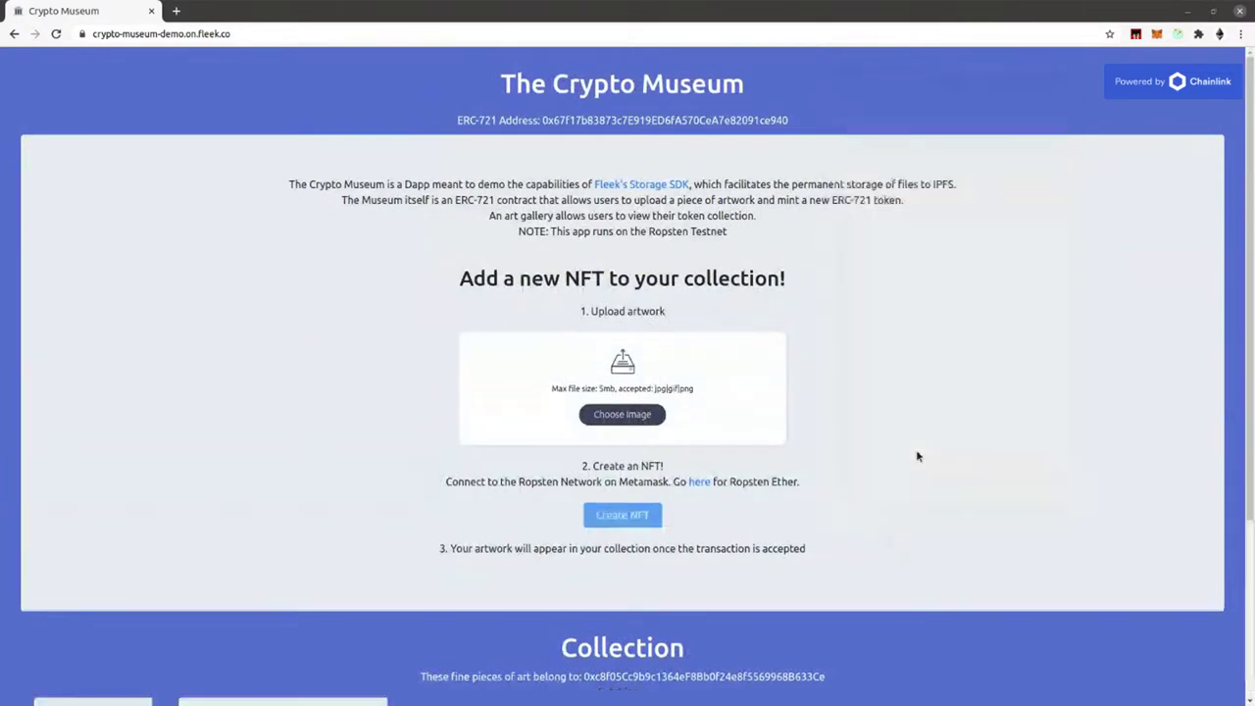
pyautogui.click(1157, 35)
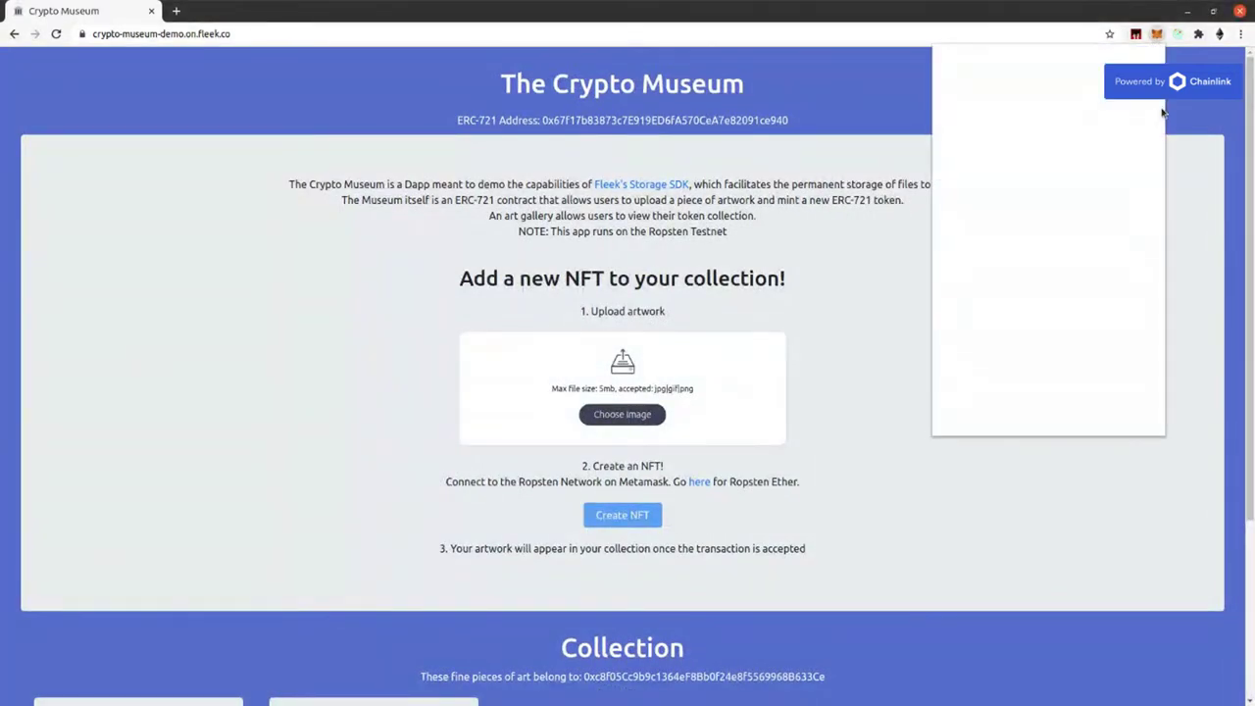
pyautogui.click(836, 138)
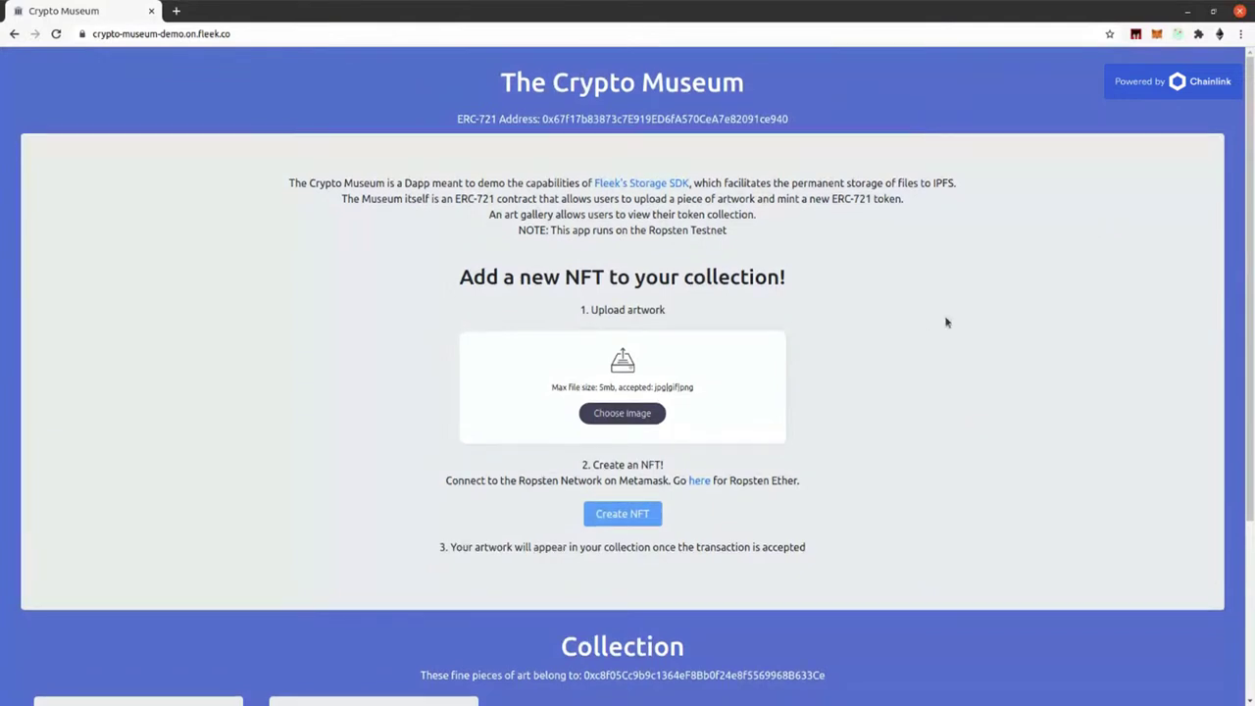
# Look over the collection and choose putin_dino.jpg from the putin-memes folder in Downloads as the new NFT's artwork.
pyautogui.scroll(-1, 912, 353)
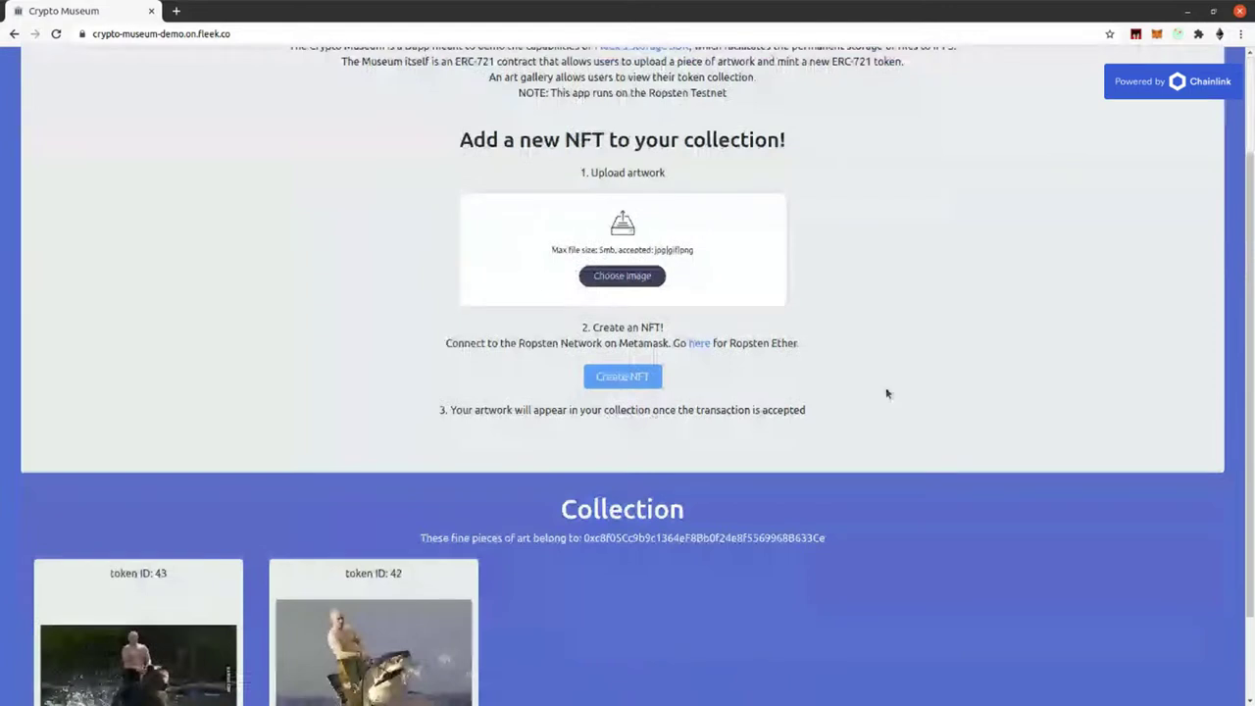
pyautogui.scroll(1, 834, 491)
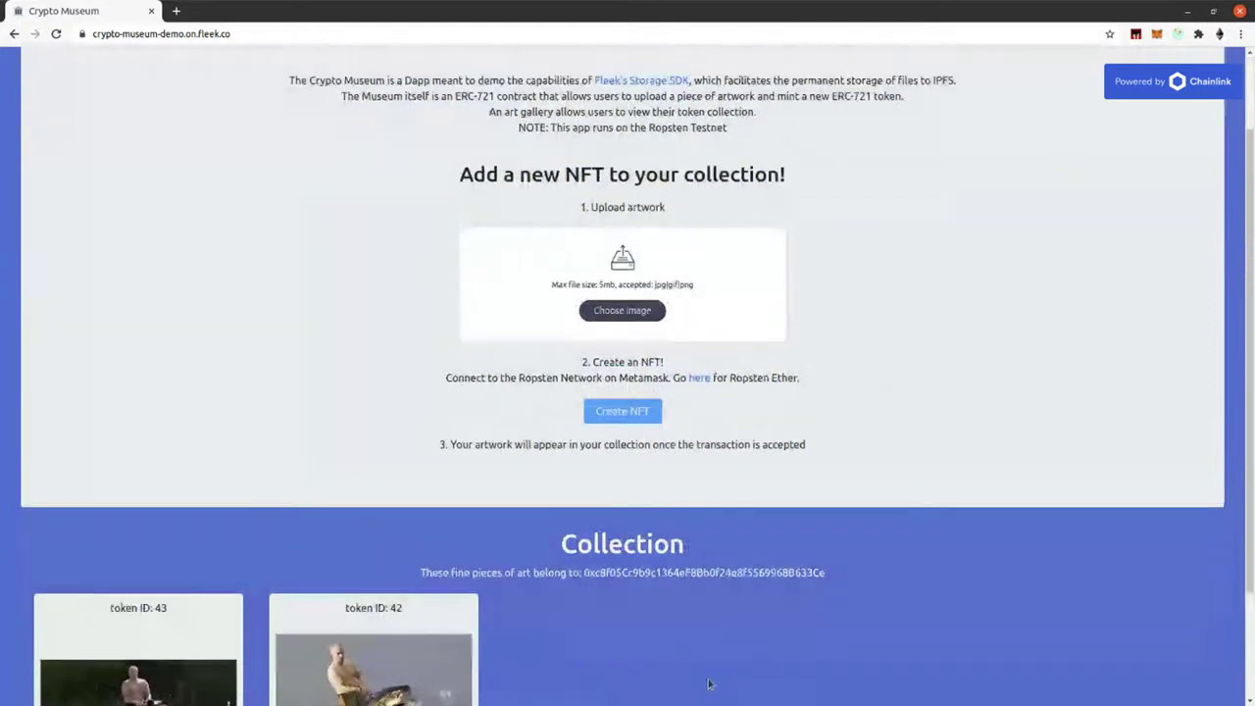
pyautogui.scroll(1, 726, 471)
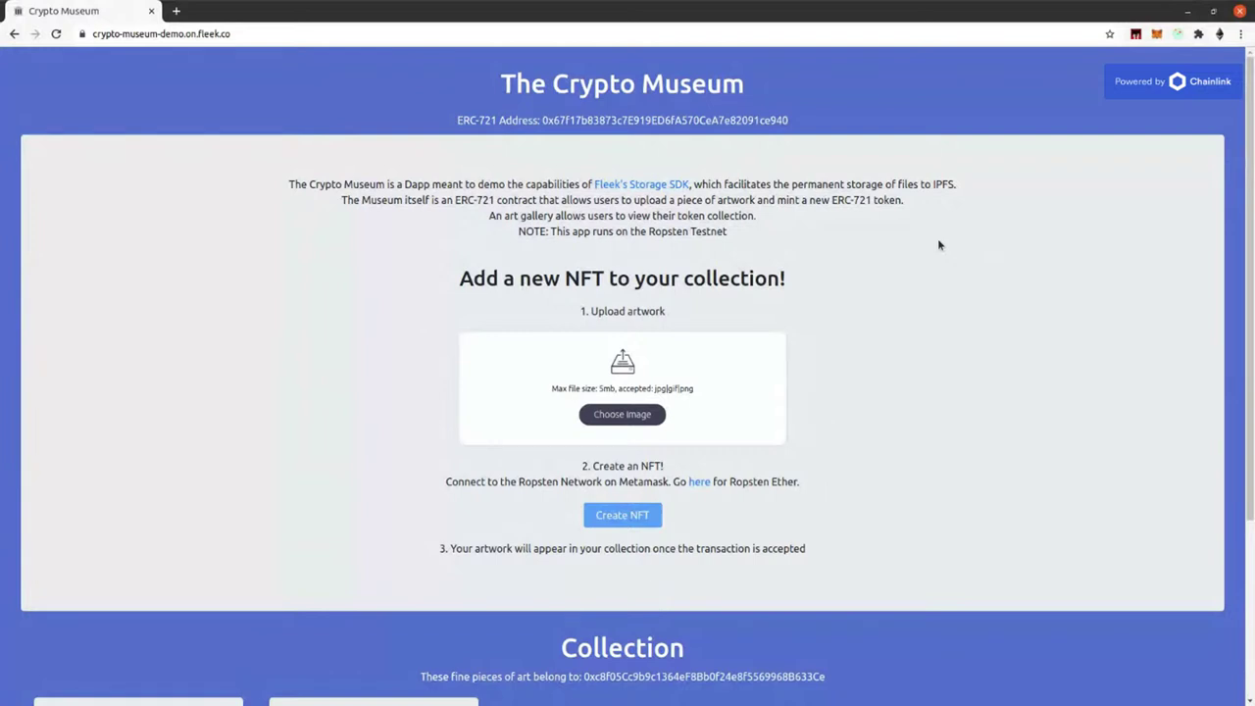
pyautogui.click(653, 417)
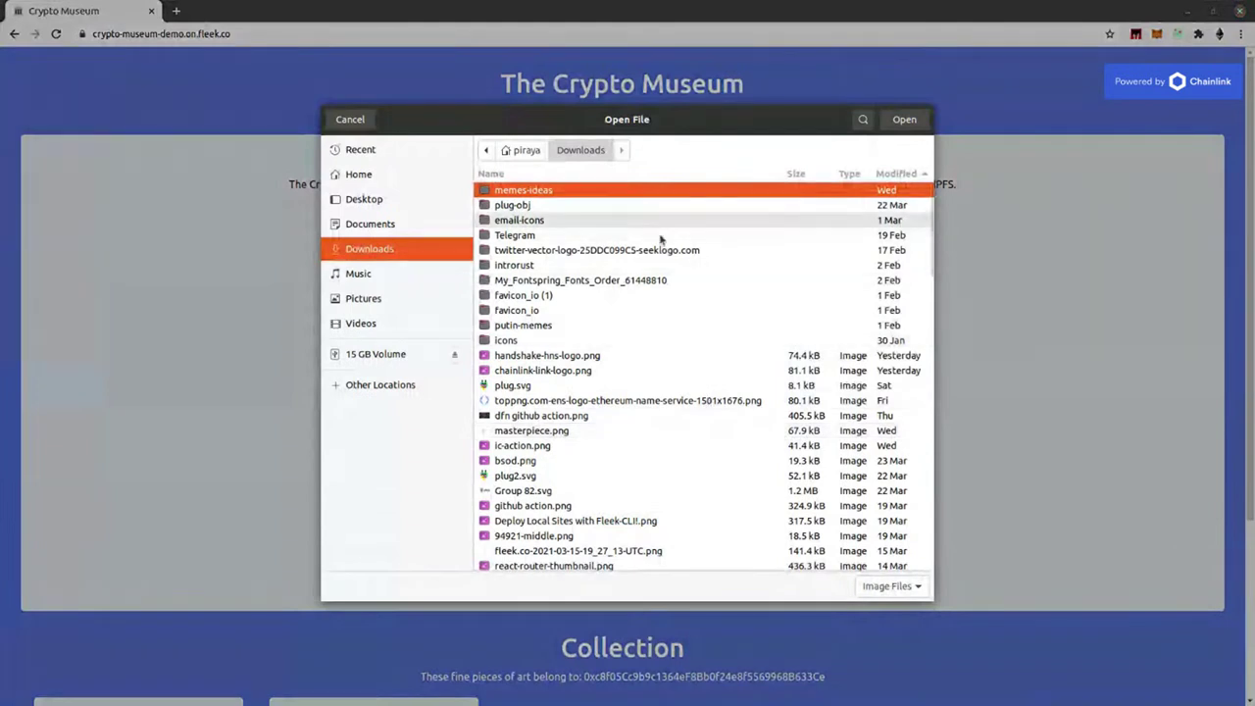
pyautogui.doubleClick(533, 327)
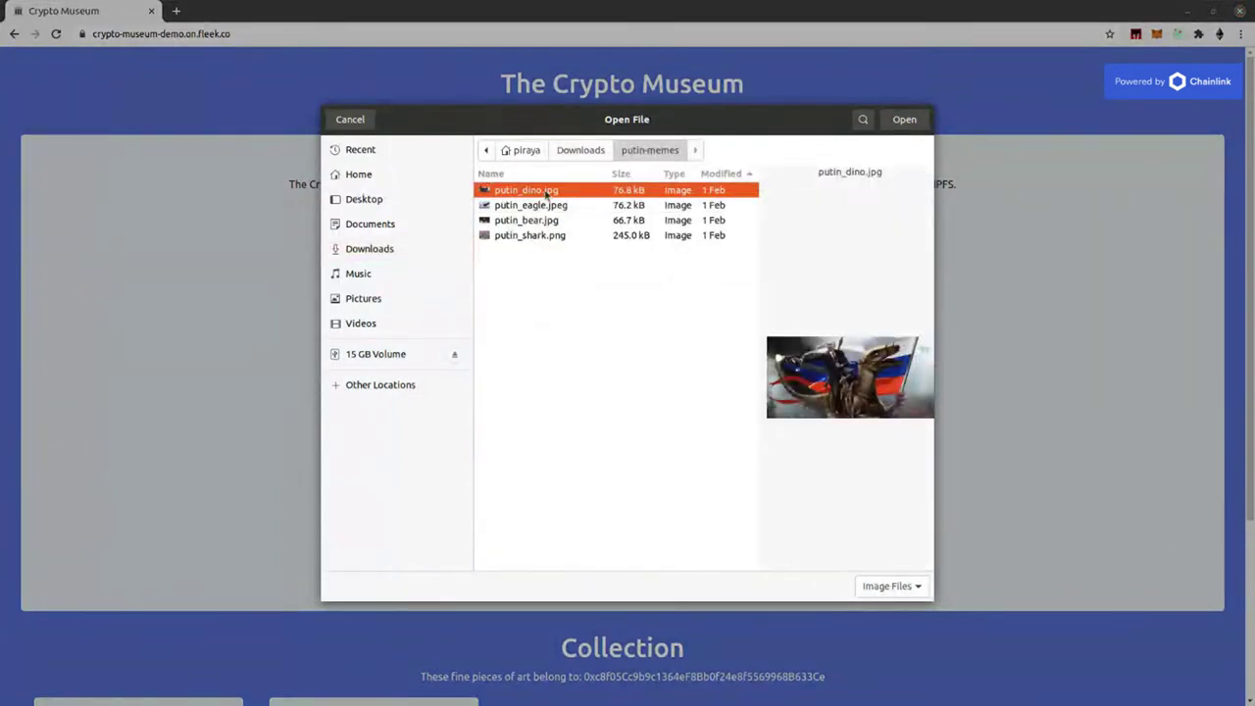
pyautogui.click(905, 120)
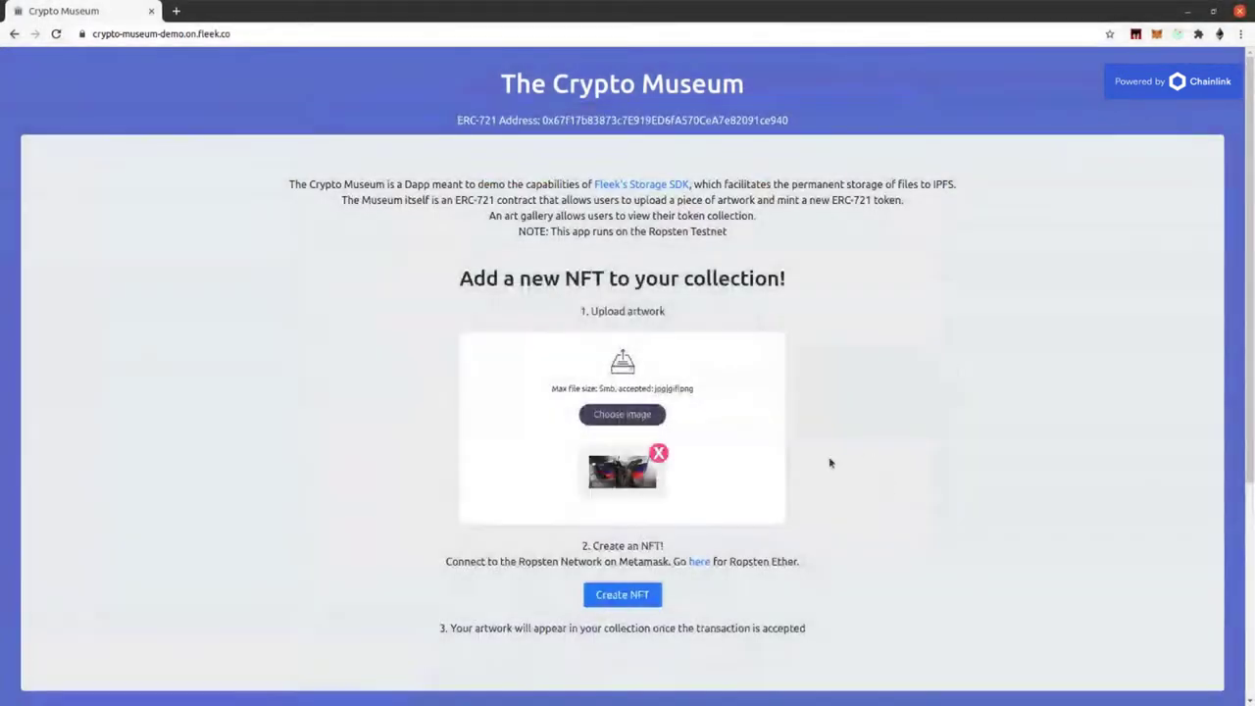
pyautogui.scroll(-1, 812, 464)
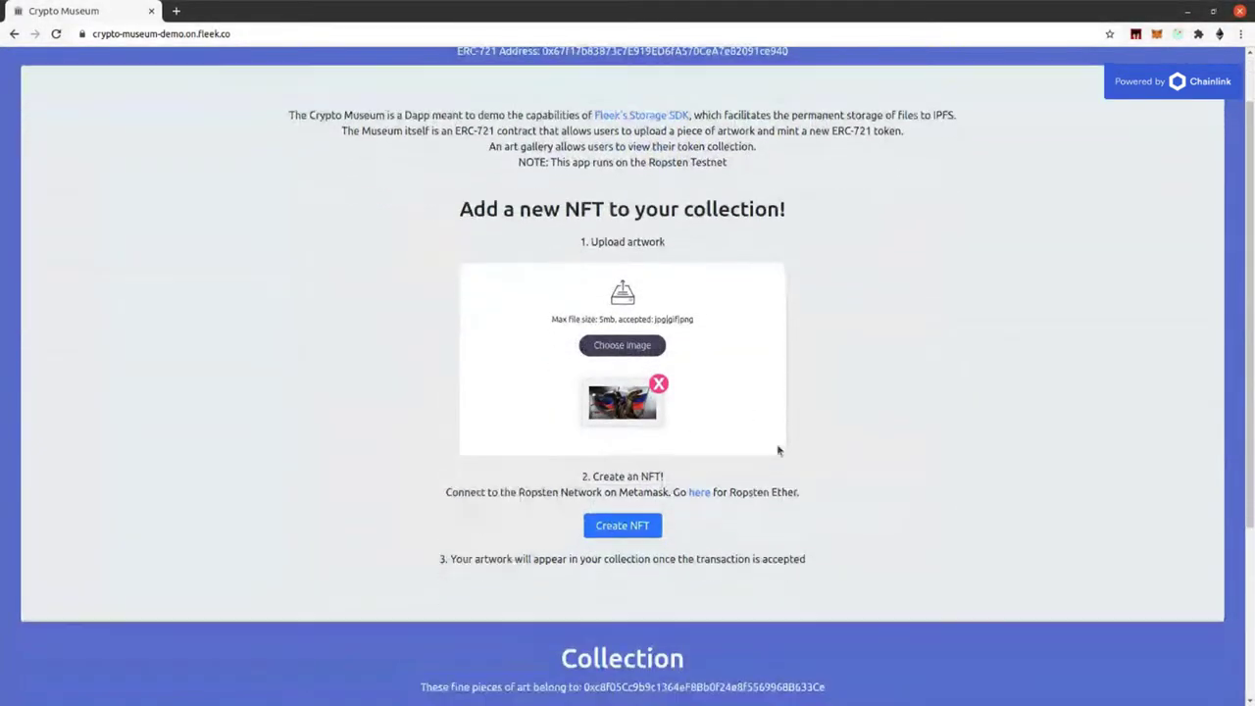
# Create the NFT from the chosen artwork and confirm its mint transaction in MetaMask.
pyautogui.click(635, 539)
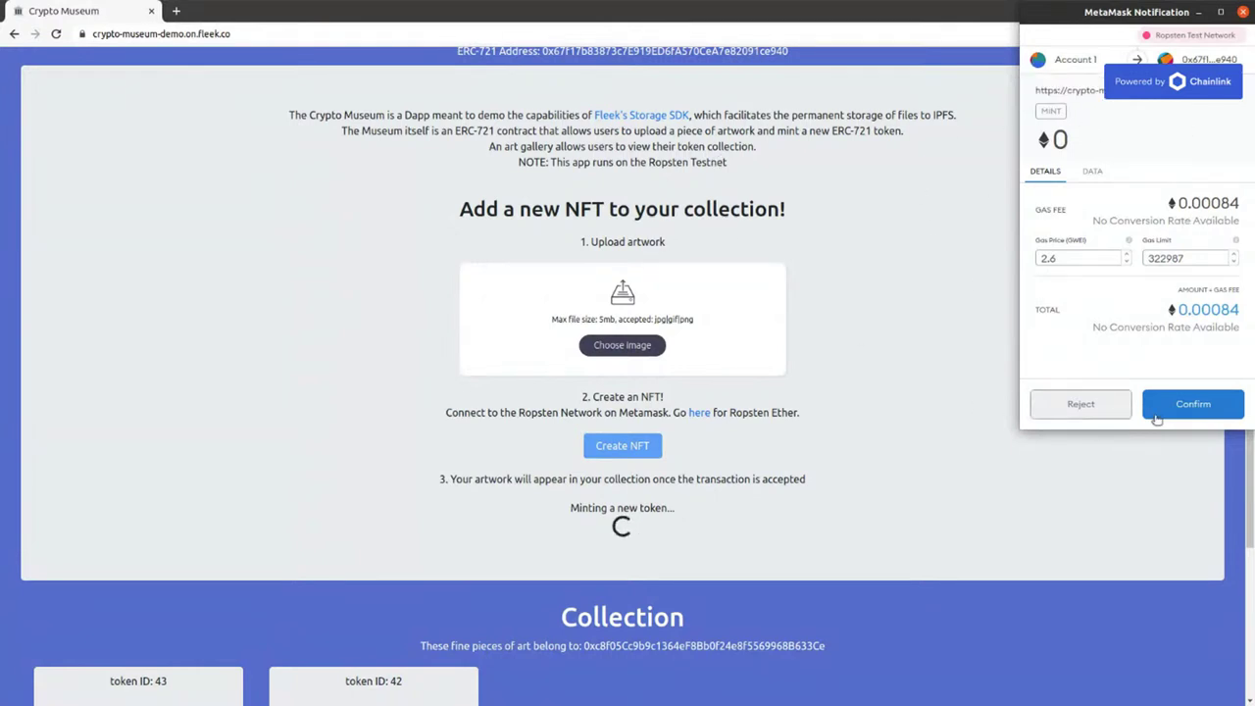
pyautogui.click(1192, 412)
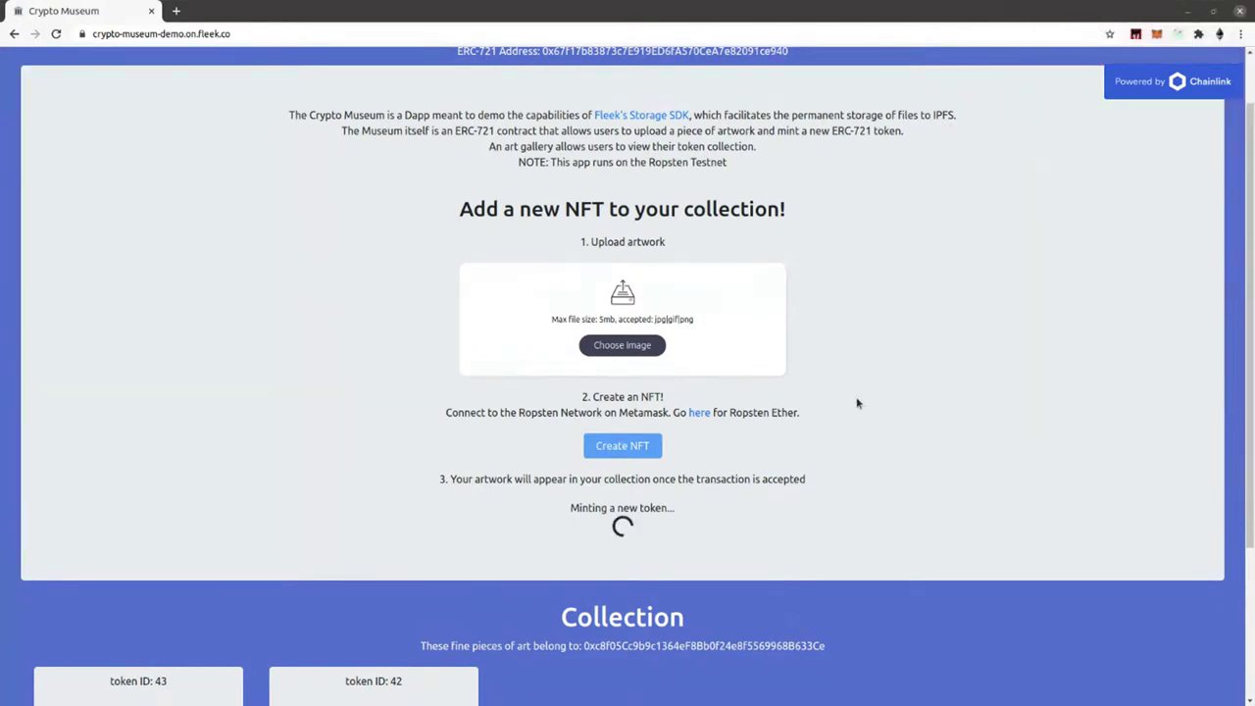
pyautogui.scroll(-2, 873, 255)
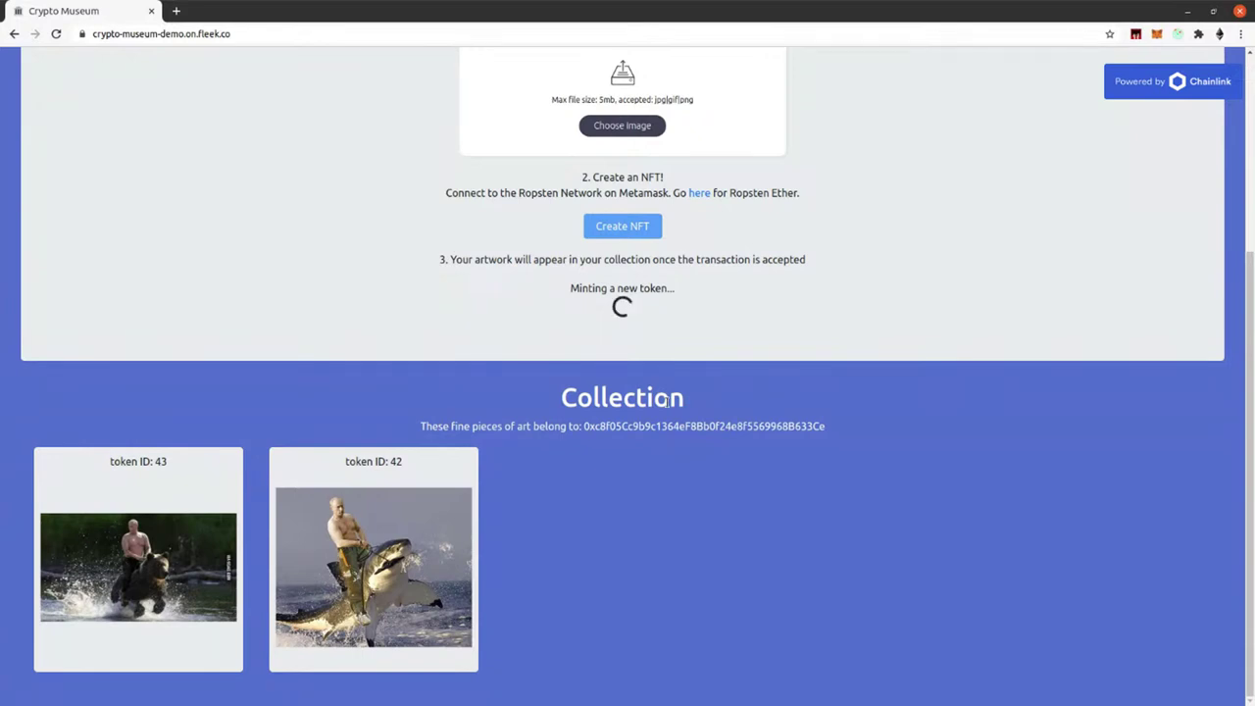
# Open the museum's ERC-721 contract on Etherscan and show its Read Contract functions.
pyautogui.scroll(3, 979, 291)
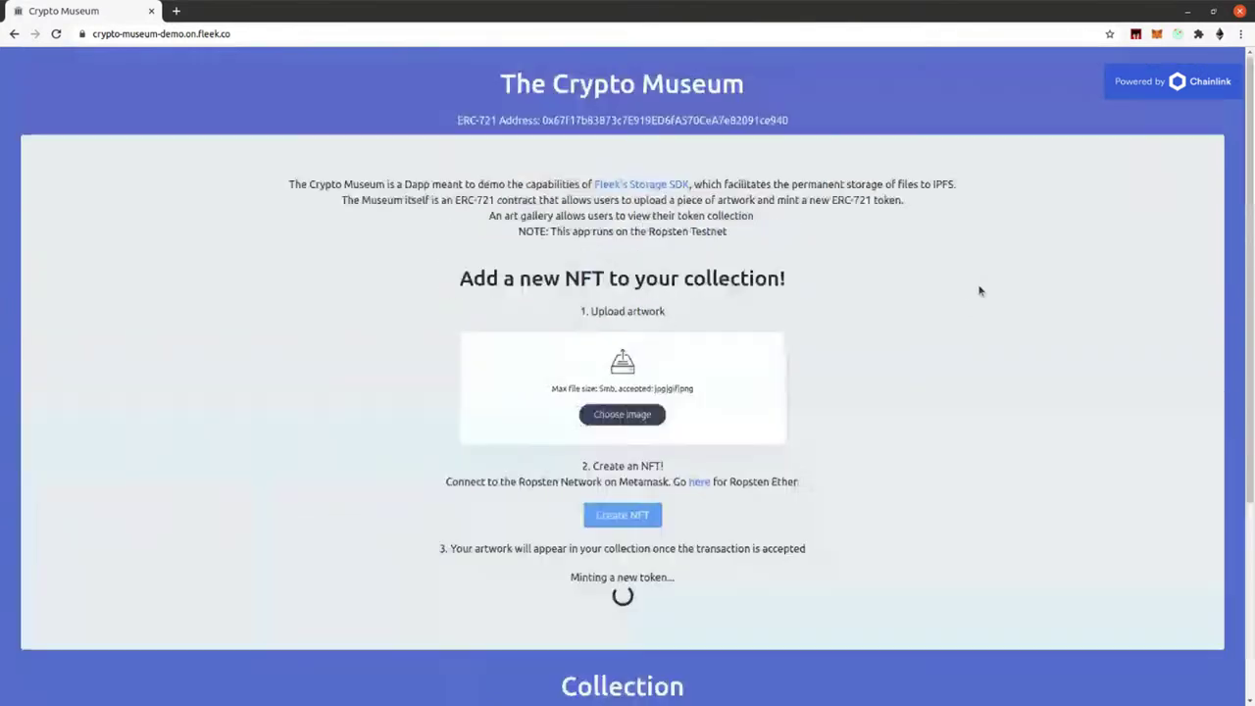
pyautogui.click(625, 122)
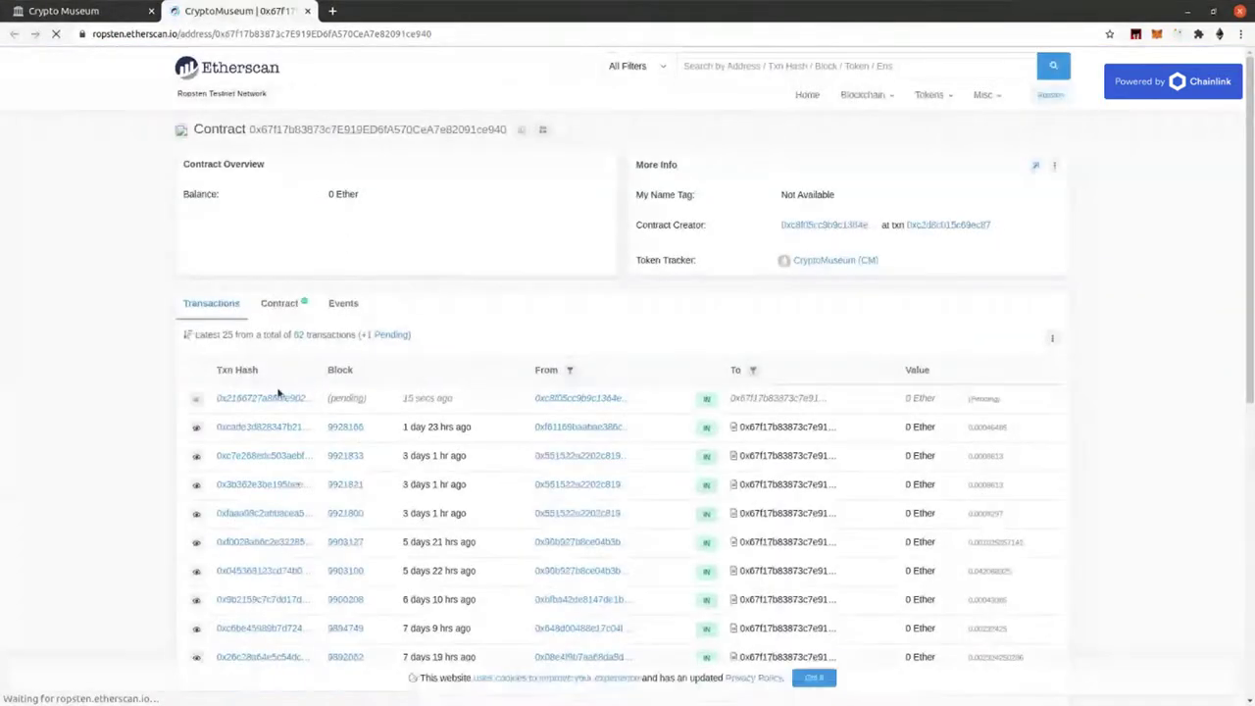
pyautogui.click(280, 303)
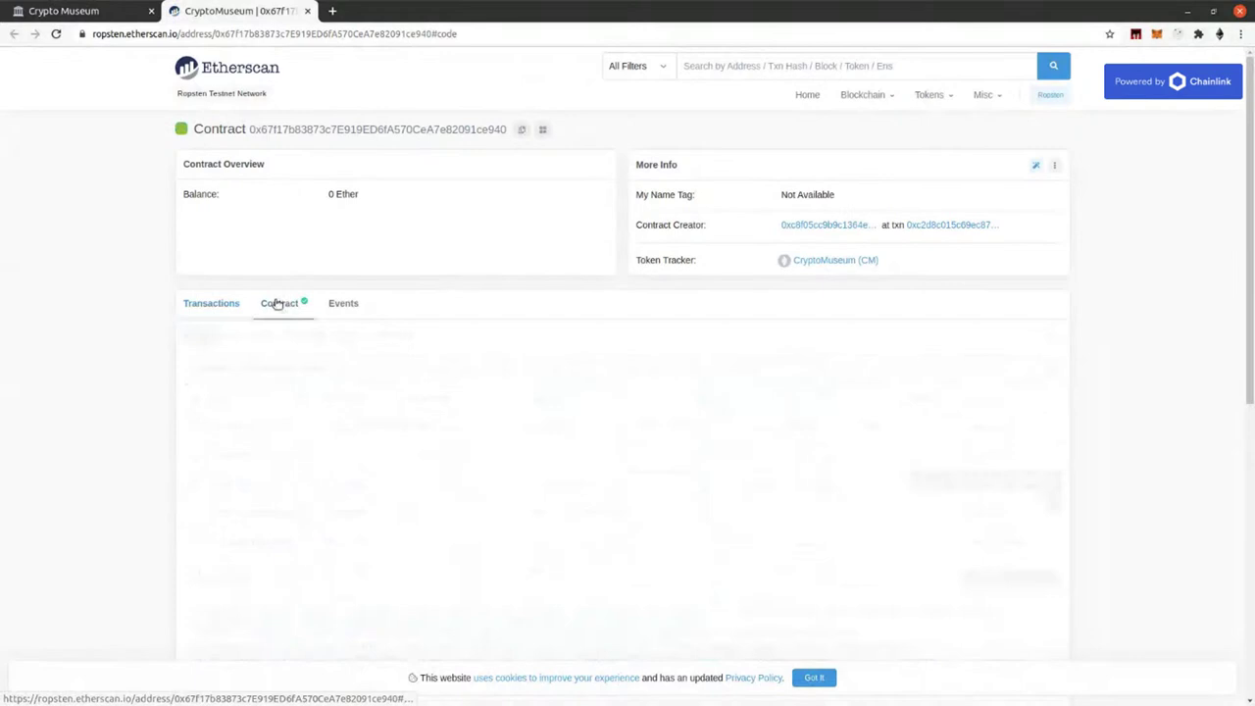
pyautogui.scroll(-1, 490, 331)
pyautogui.click(247, 306)
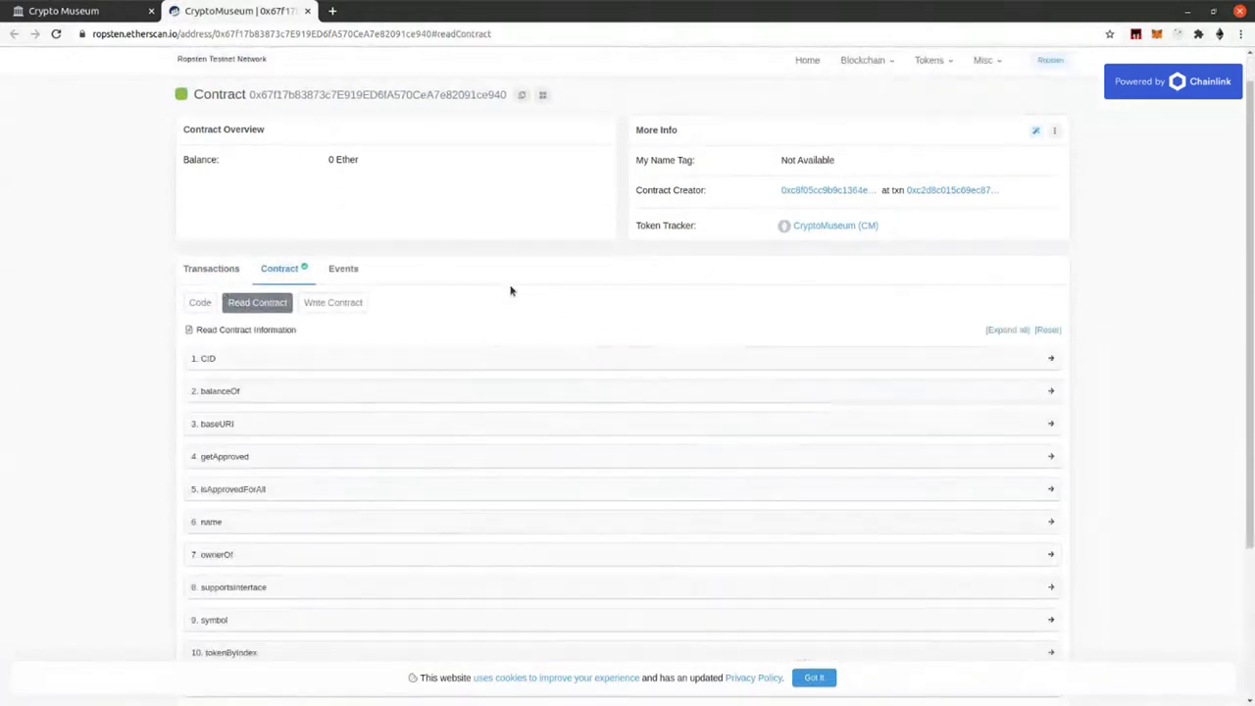
# Check the token IDs in the Crypto Museum collection and query the contract's CID function for token 43.
pyautogui.click(218, 360)
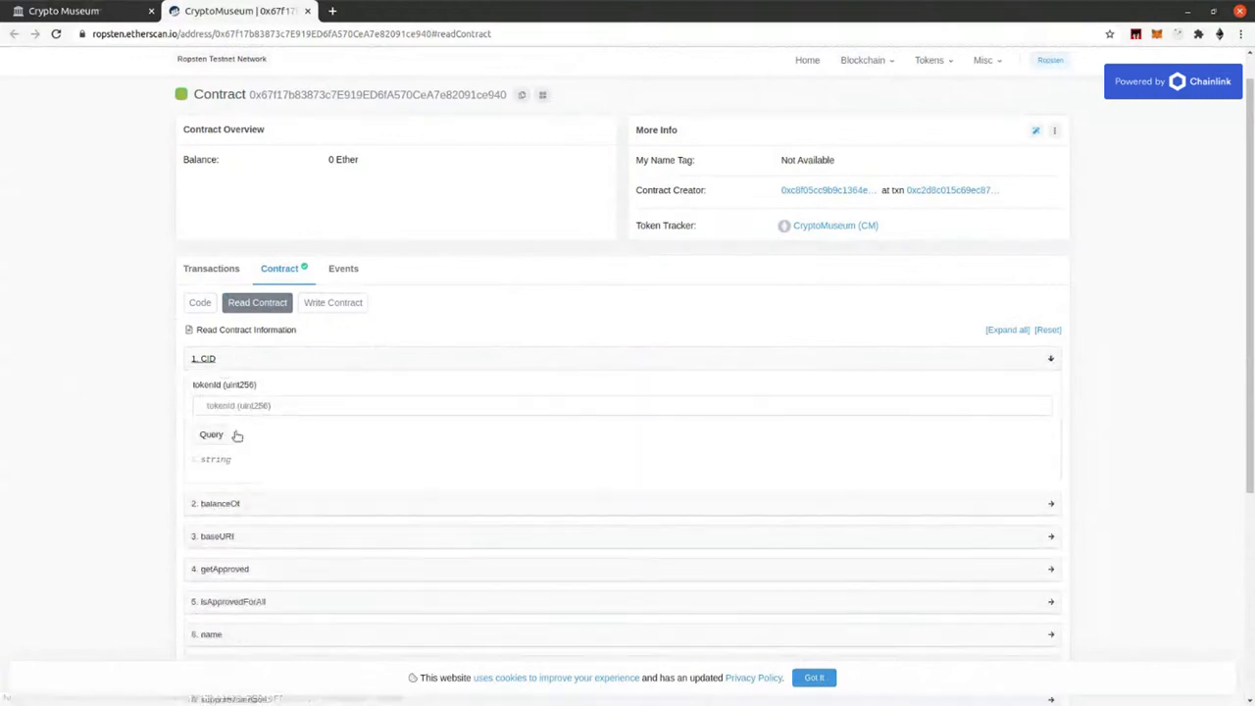
pyautogui.click(238, 405)
pyautogui.hotkey('ctrl', 'pageup')
pyautogui.scroll(-3, 382, 481)
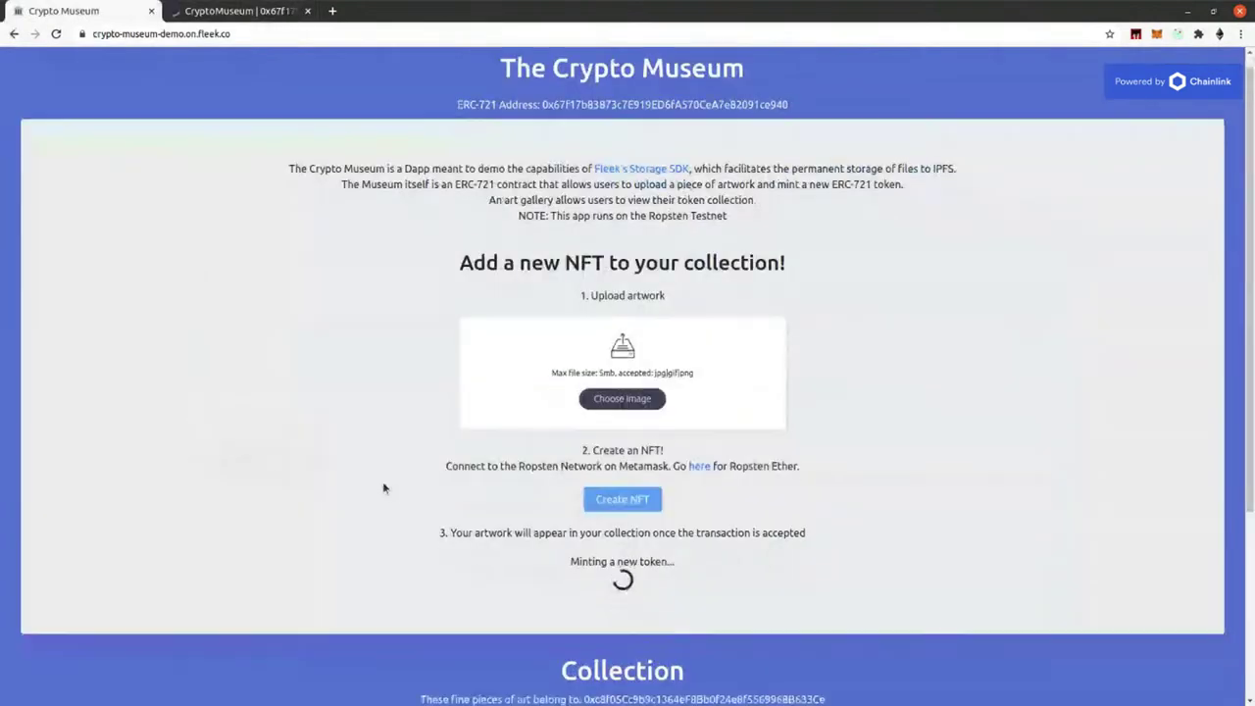
pyautogui.scroll(2, 210, 420)
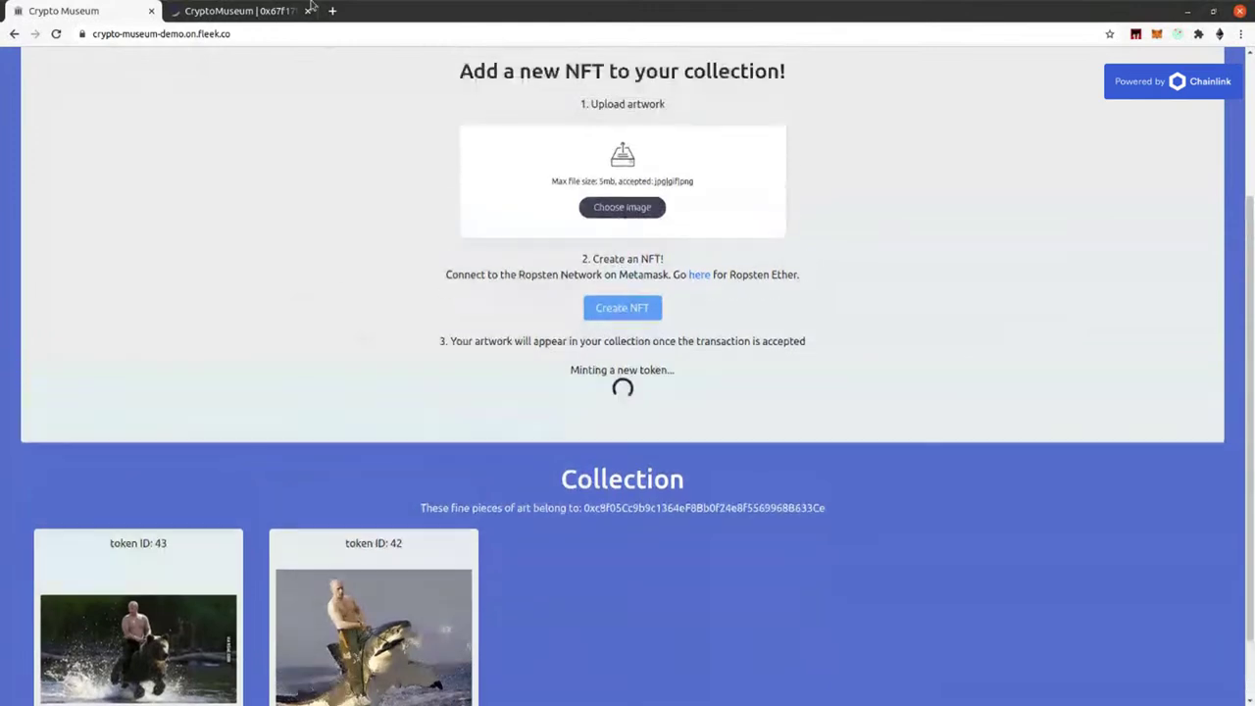
pyautogui.click(245, 14)
pyautogui.click(295, 405)
pyautogui.write('43')
pyautogui.click(211, 435)
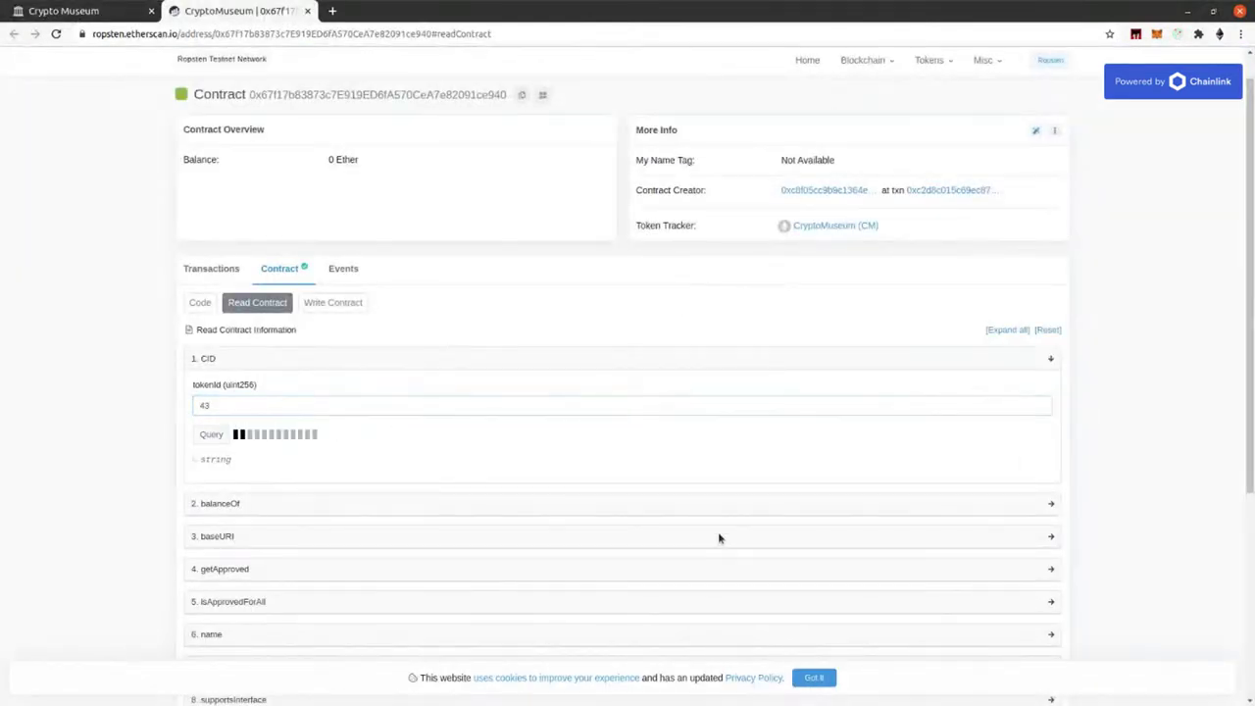
# Copy the CID string from the contract's response for token 43.
pyautogui.doubleClick(457, 498)
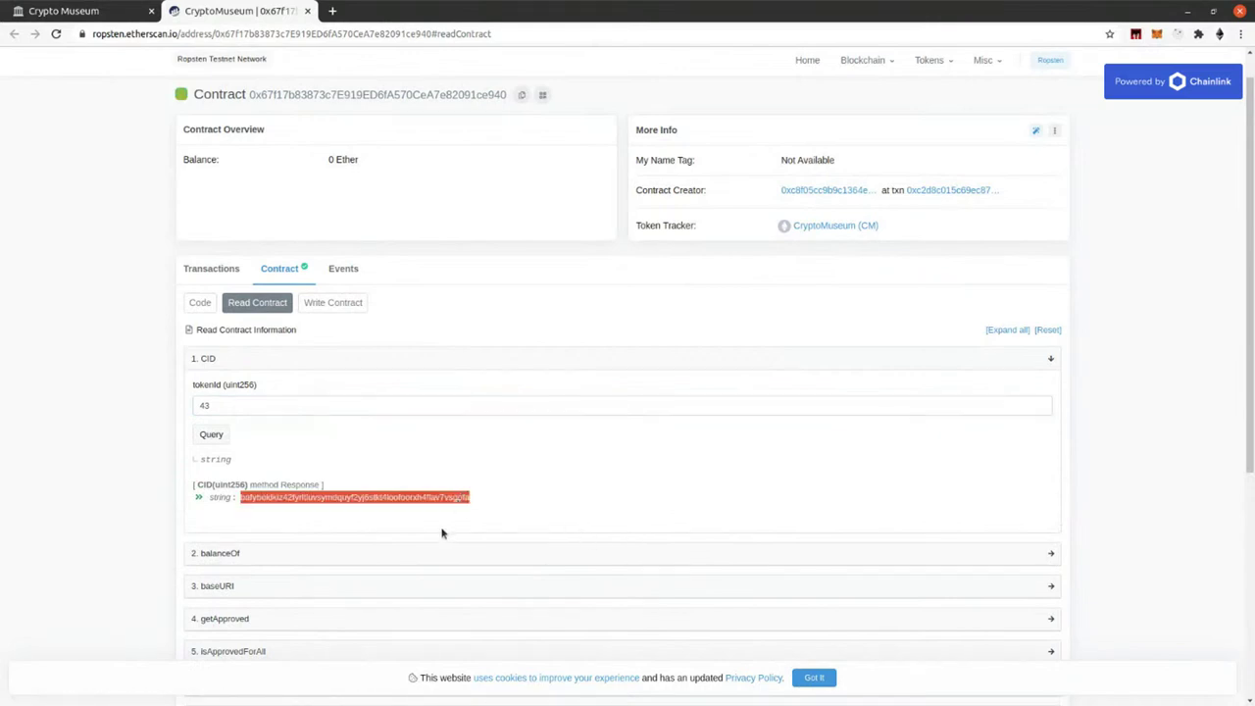
pyautogui.rightClick(331, 498)
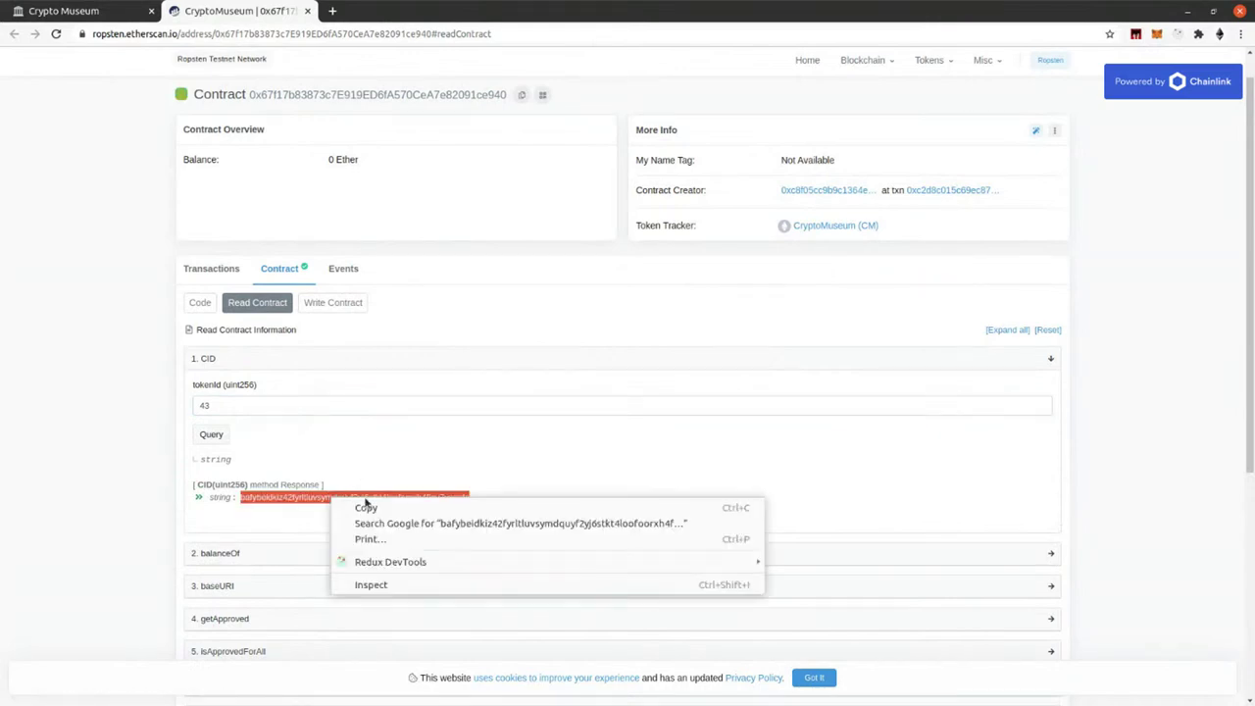
pyautogui.click(365, 507)
pyautogui.rightClick(341, 504)
pyautogui.click(375, 514)
# Try to open the copied CID in a new tab at ipfe.fleek.co/ips/.
pyautogui.click(335, 11)
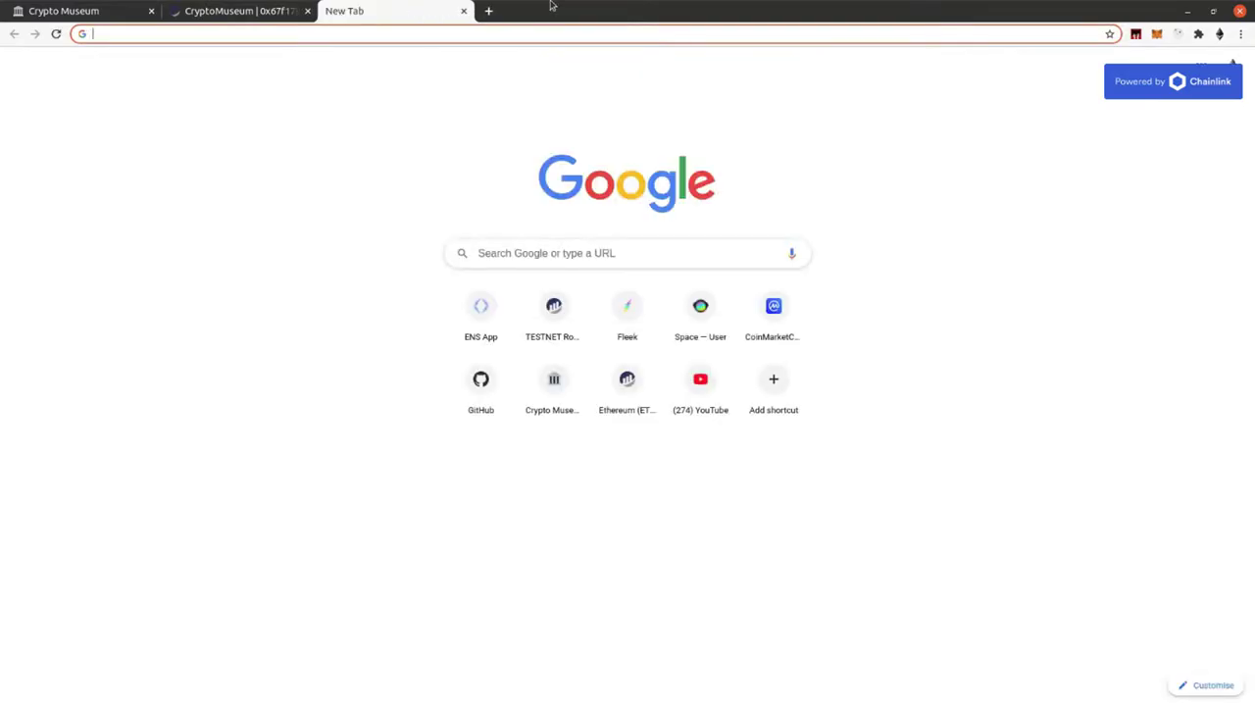
pyautogui.write('ipfs')
pyautogui.press('BackSpace')
pyautogui.press('BackSpace')
pyautogui.press('BackSpace')
pyautogui.write('pfe.fleek.c')
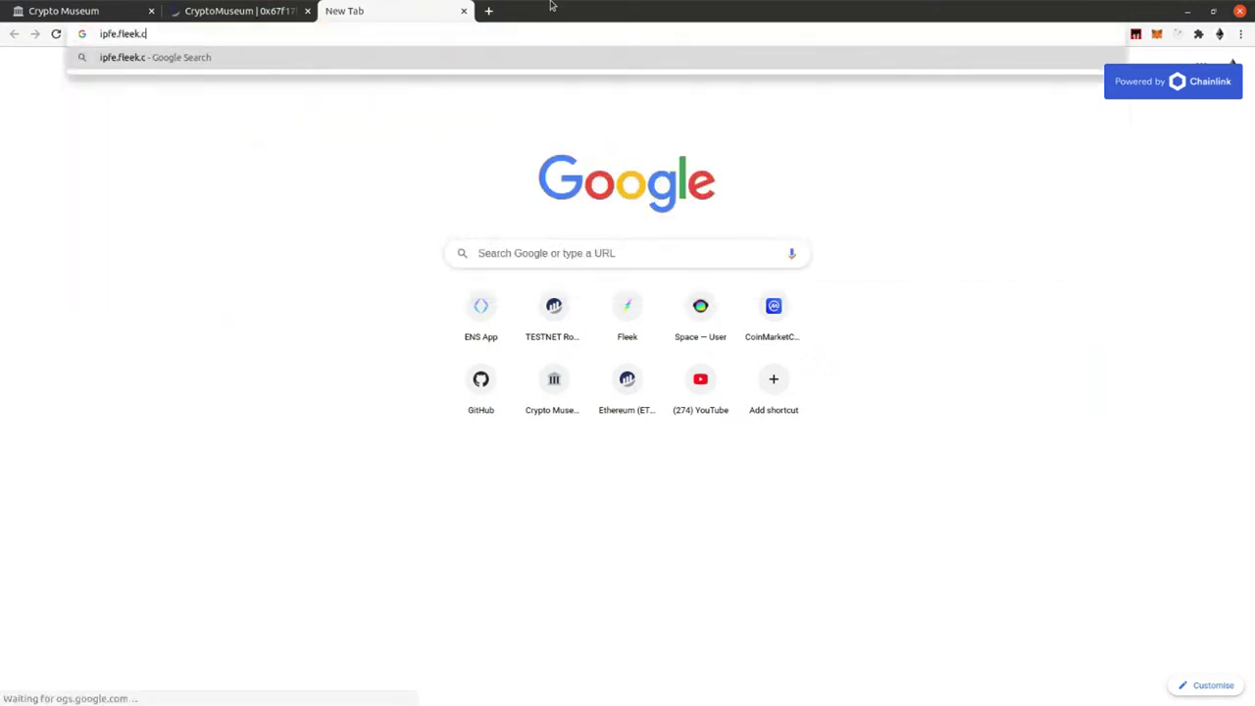
pyautogui.write('o/ipfe/')
pyautogui.press('Left')
pyautogui.press('BackSpace')
pyautogui.press('BackSpace')
pyautogui.write('s')
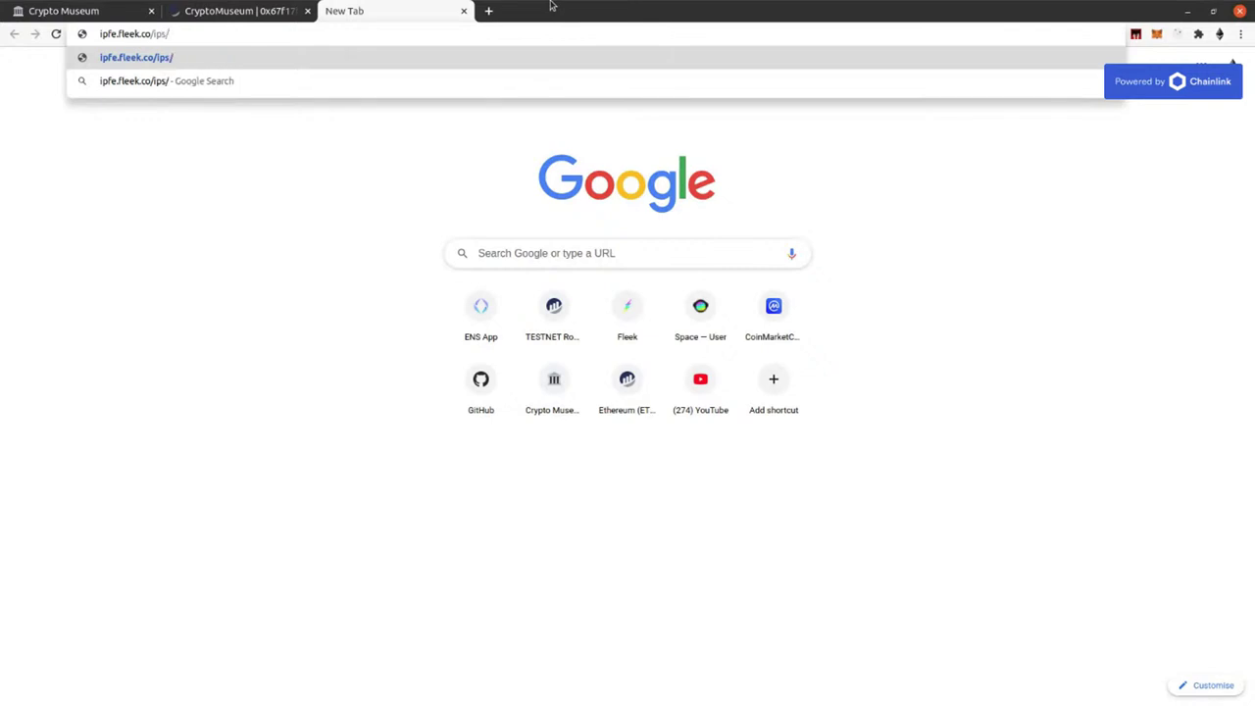
pyautogui.hotkey('ctrl', 'v')
pyautogui.press('Return')
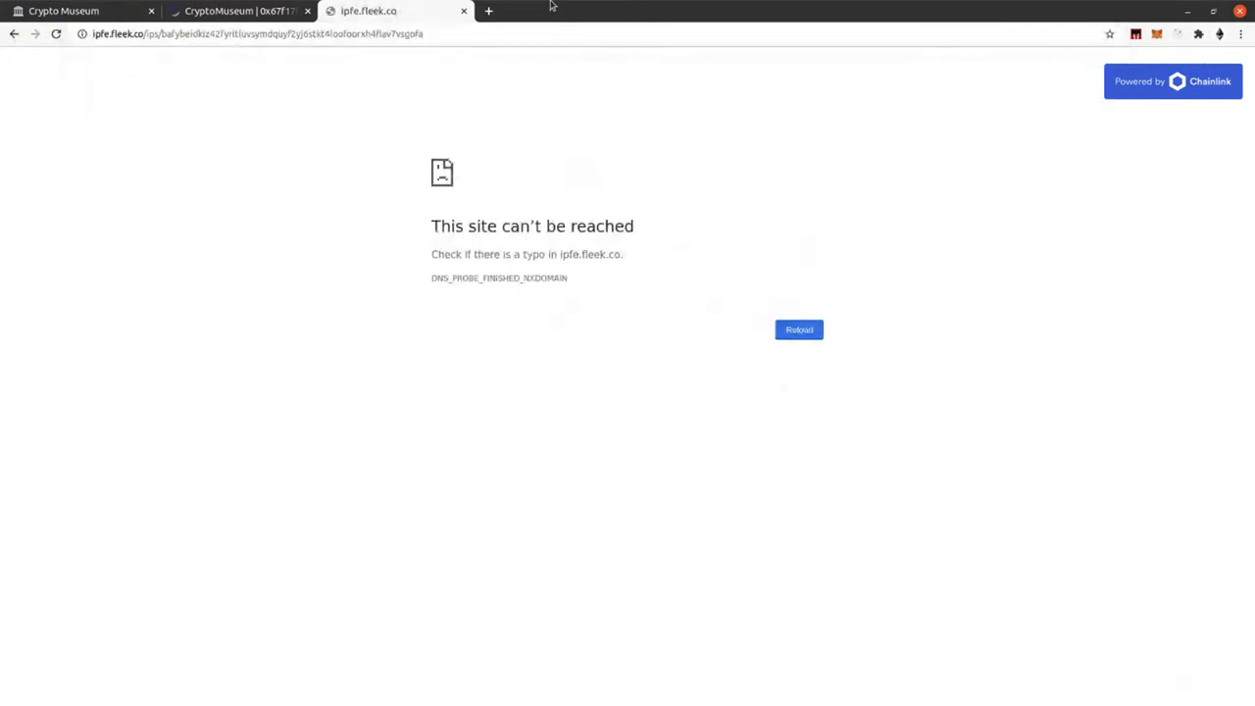
# Correct the address to ipfs.fleek.co/ipfs/ followed by the CID and load the token's artwork.
pyautogui.click(108, 34)
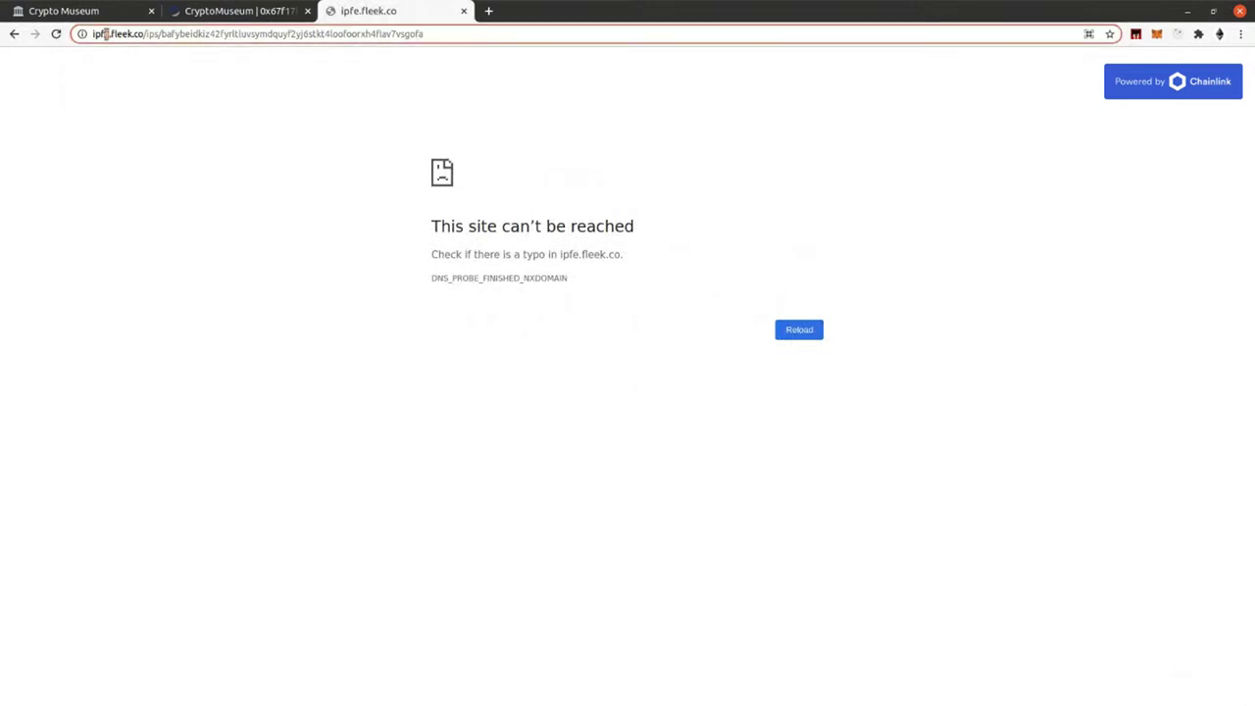
pyautogui.write('s')
pyautogui.press('Return')
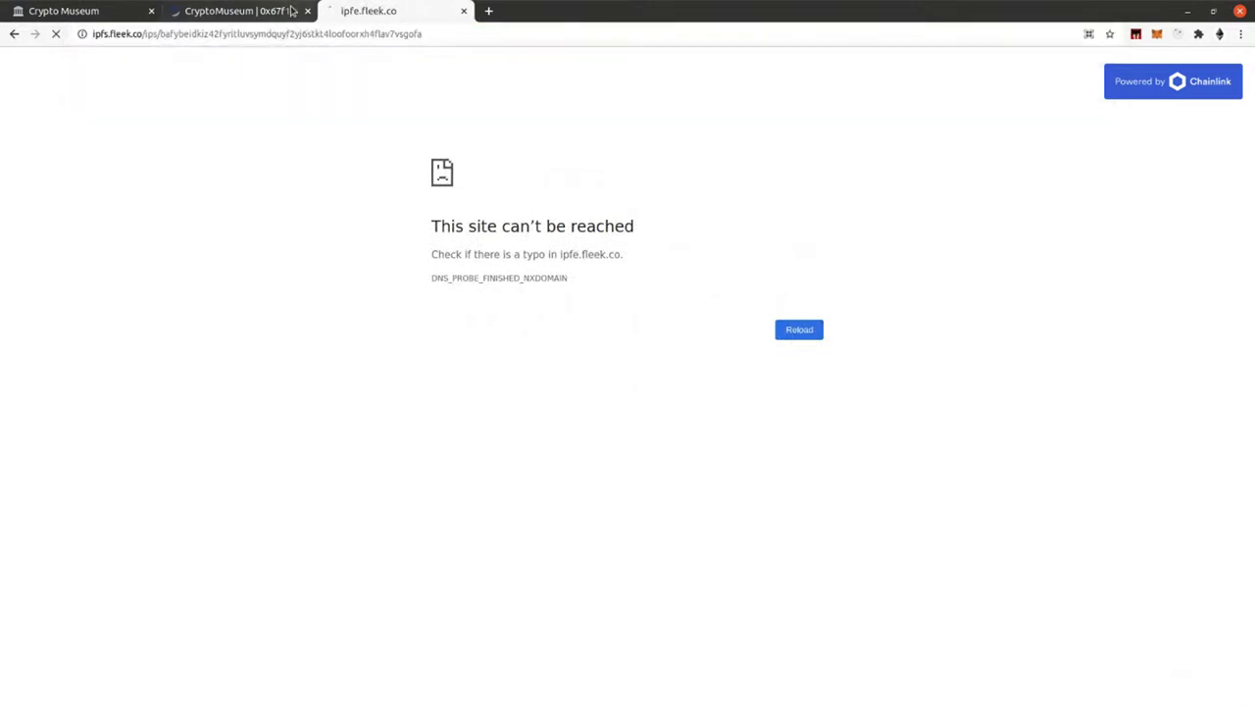
pyautogui.moveTo(123, 33); pyautogui.dragTo(167, 32)
pyautogui.click(181, 37)
pyautogui.write('f')
pyautogui.press('Return')
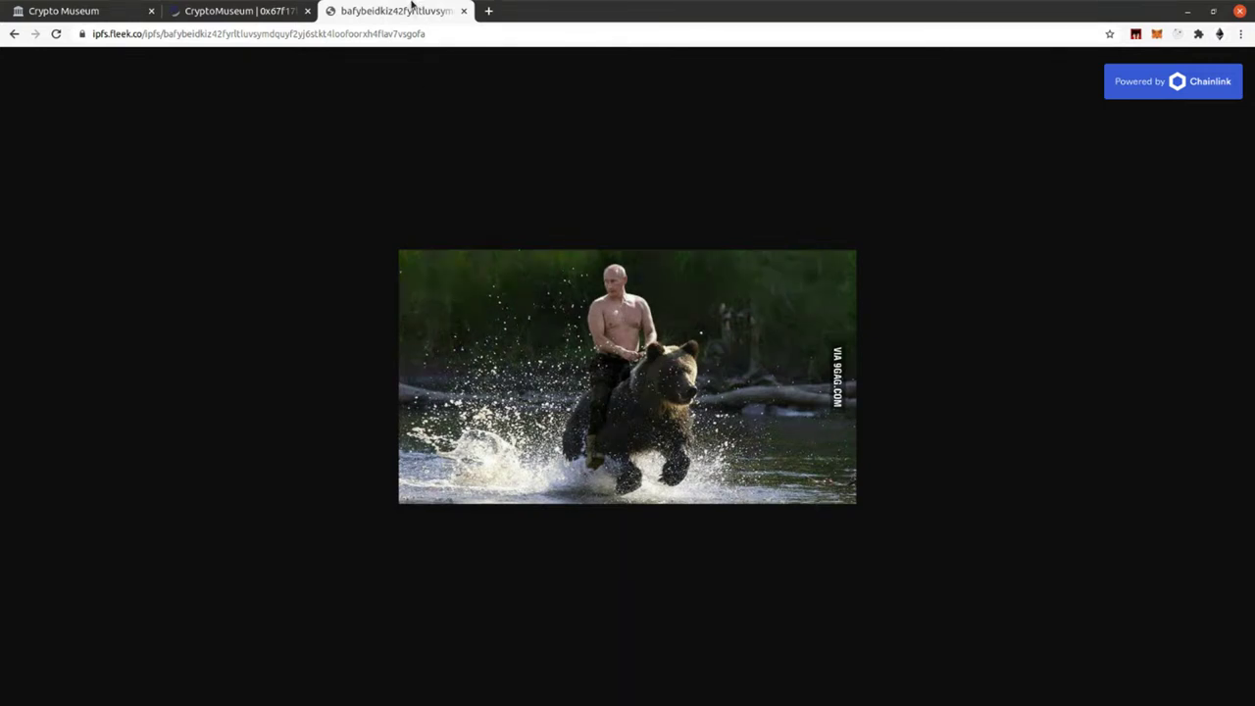
# Close the artwork tab, load app.fleek.co in place of the contract page, and close the Crypto Museum tab after checking its collection.
pyautogui.click(464, 11)
pyautogui.click(299, 34)
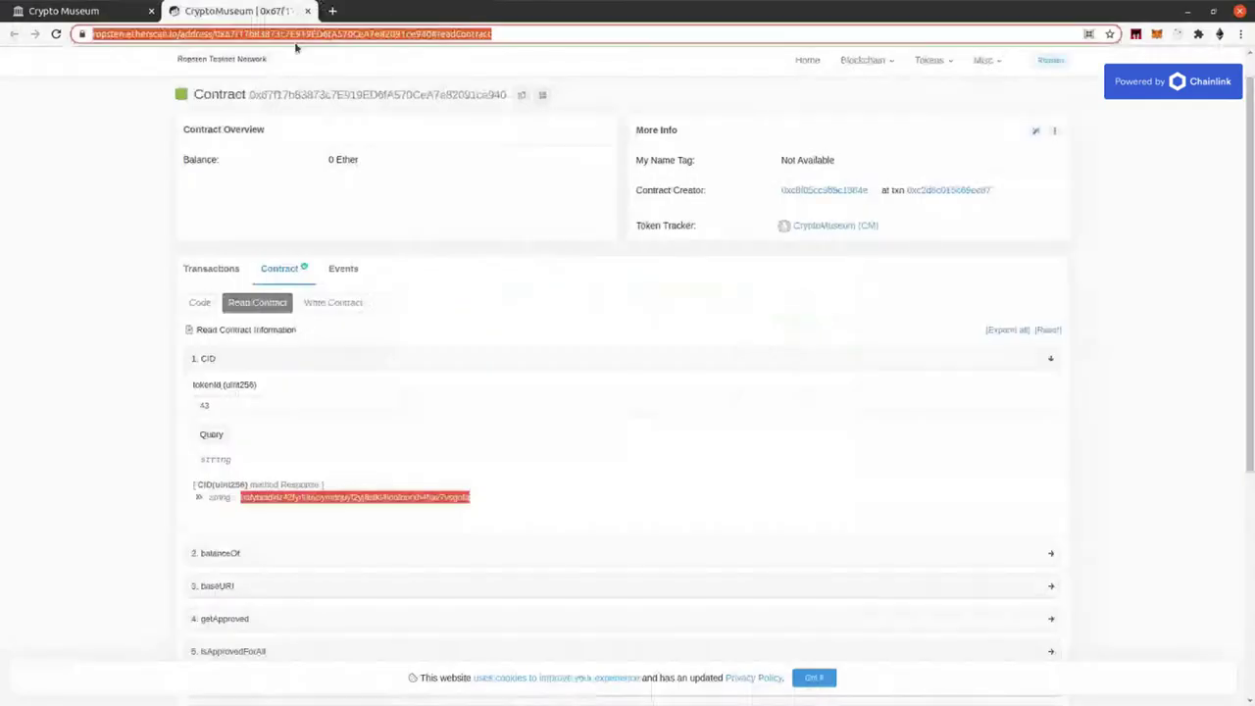
pyautogui.write('app.fle')
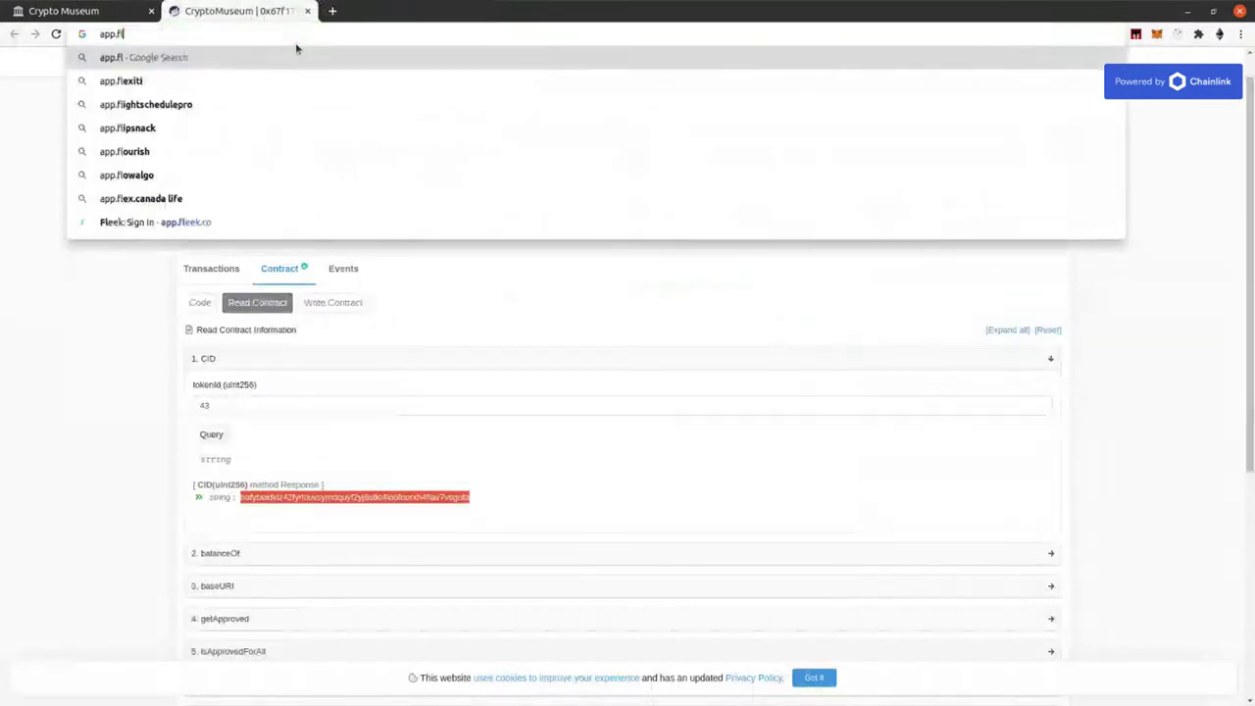
pyautogui.write('ek')
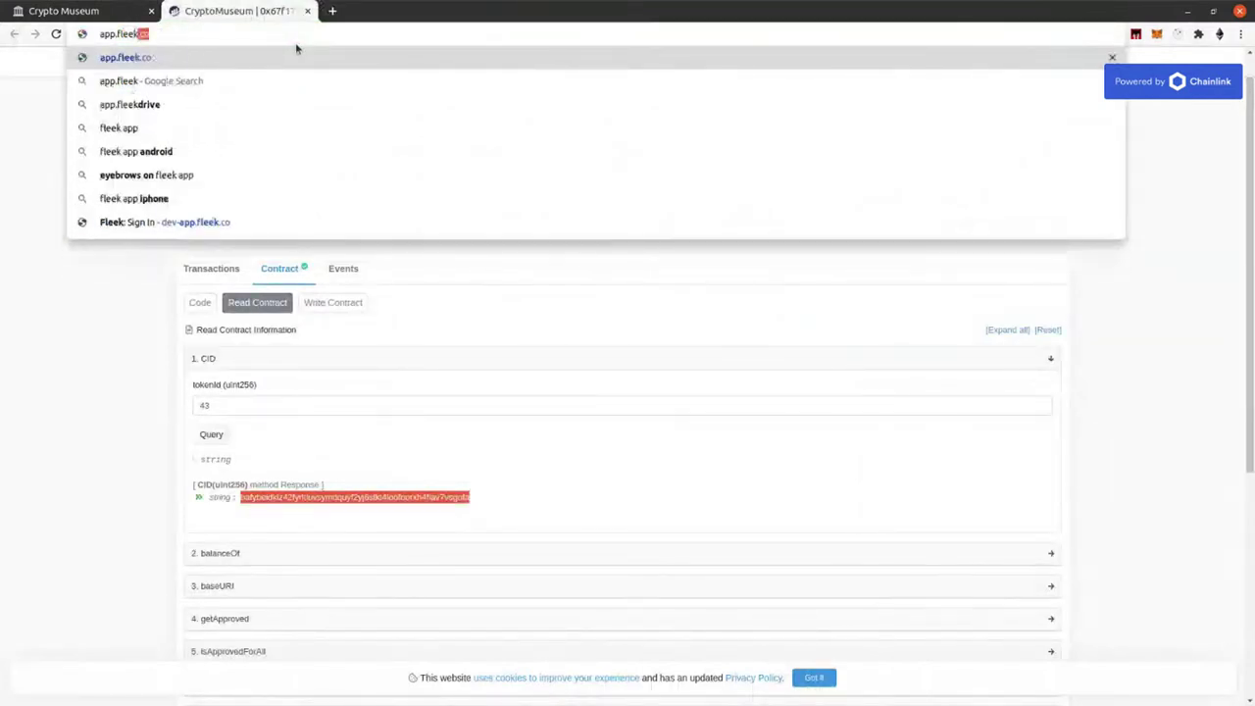
pyautogui.press('Return')
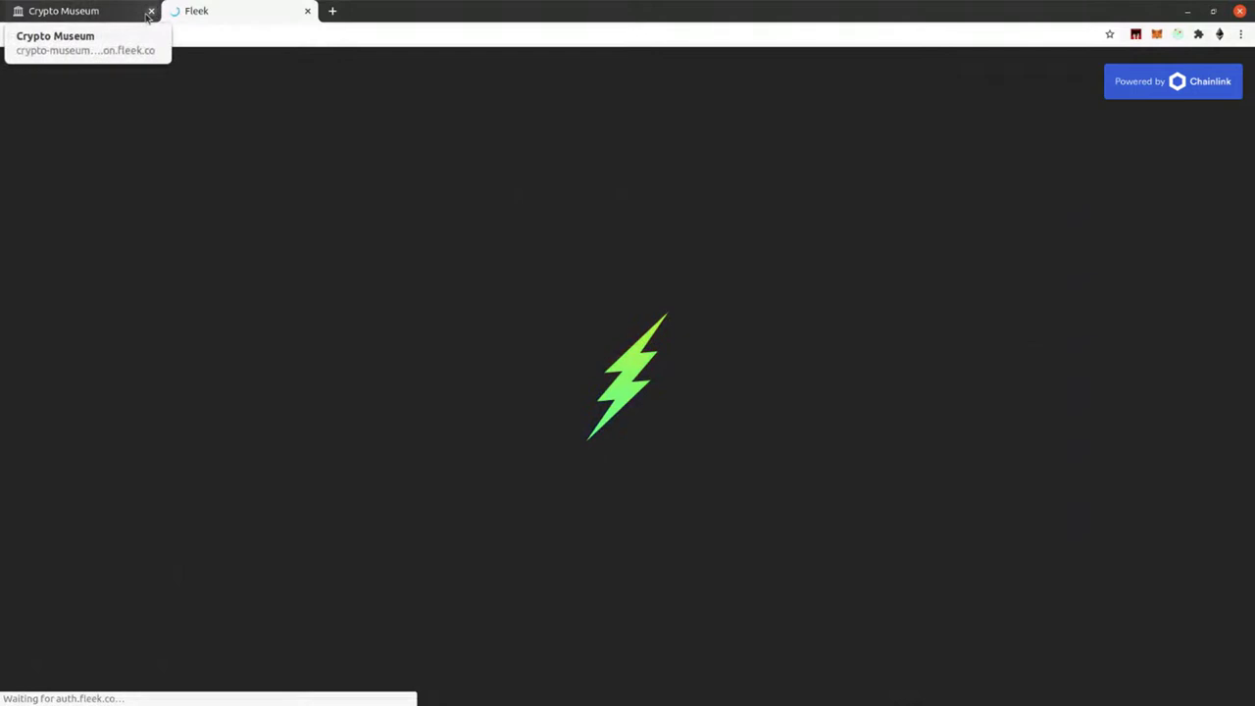
pyautogui.click(147, 16)
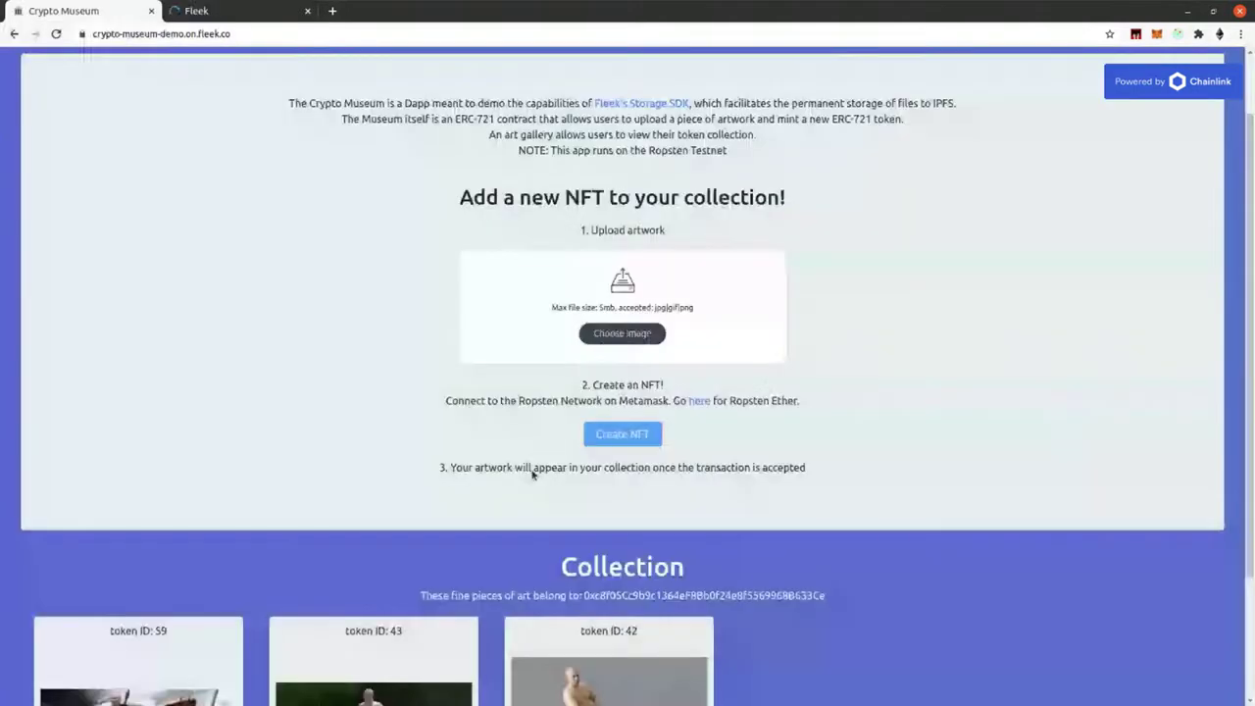
pyautogui.click(150, 12)
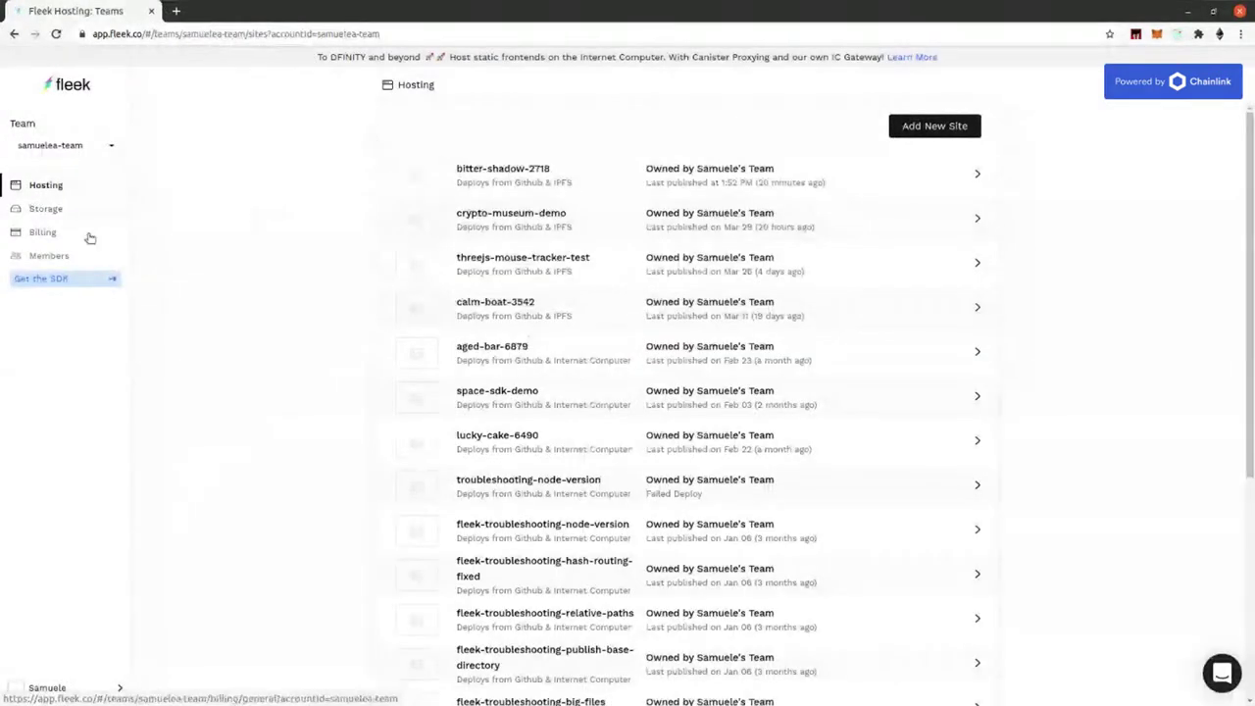
# Upload putin_eagle.jpeg from the putin-memes folder to the team's bucket in Fleek Storage.
pyautogui.click(47, 211)
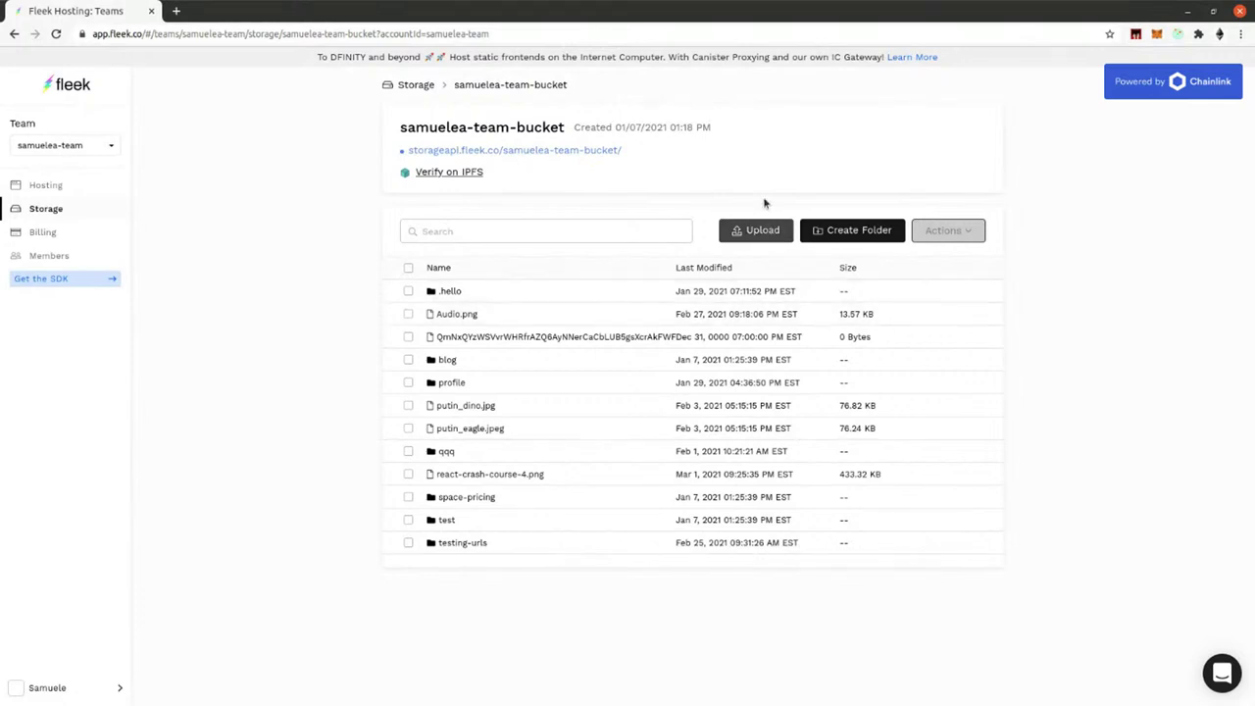
pyautogui.click(760, 229)
pyautogui.click(614, 378)
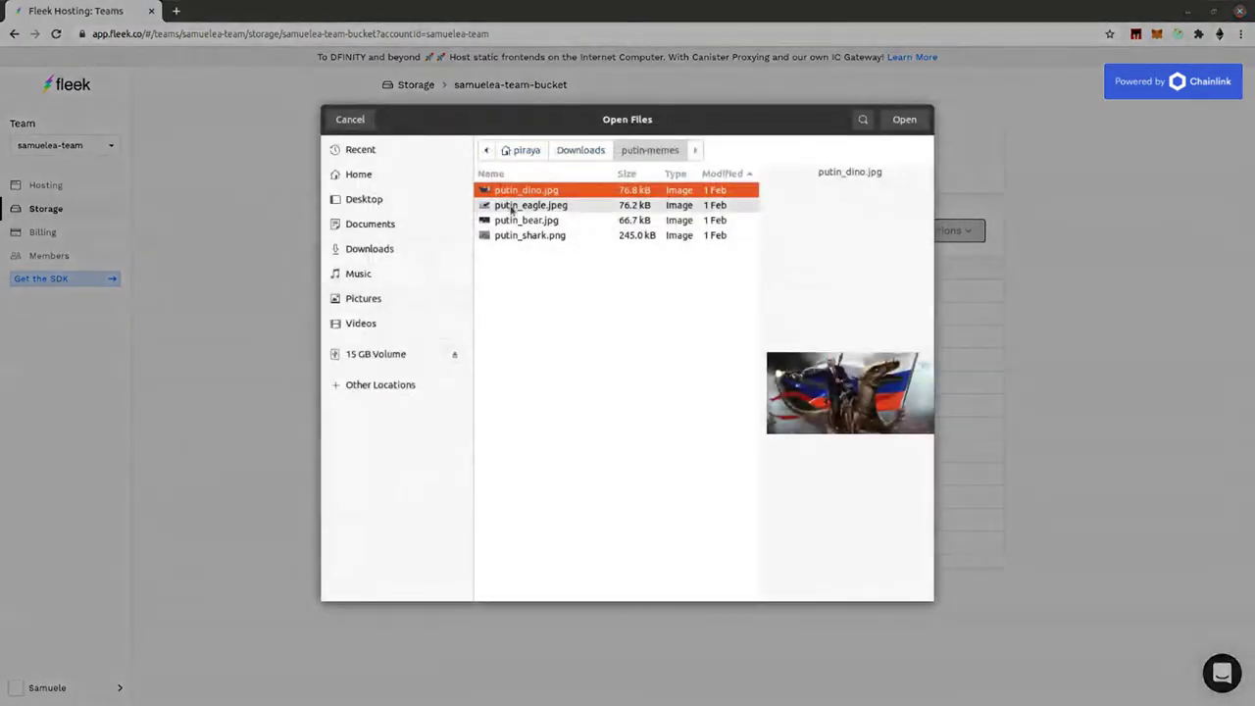
pyautogui.click(512, 220)
pyautogui.click(544, 205)
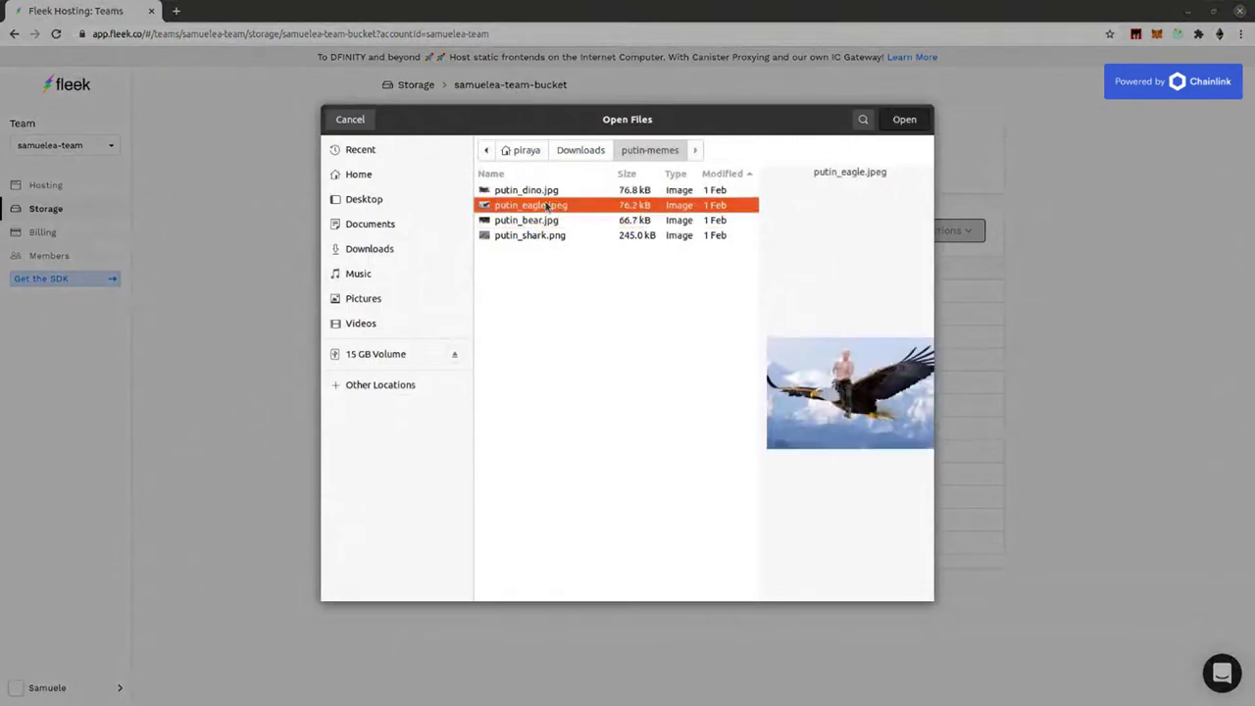
pyautogui.doubleClick(546, 206)
pyautogui.click(782, 457)
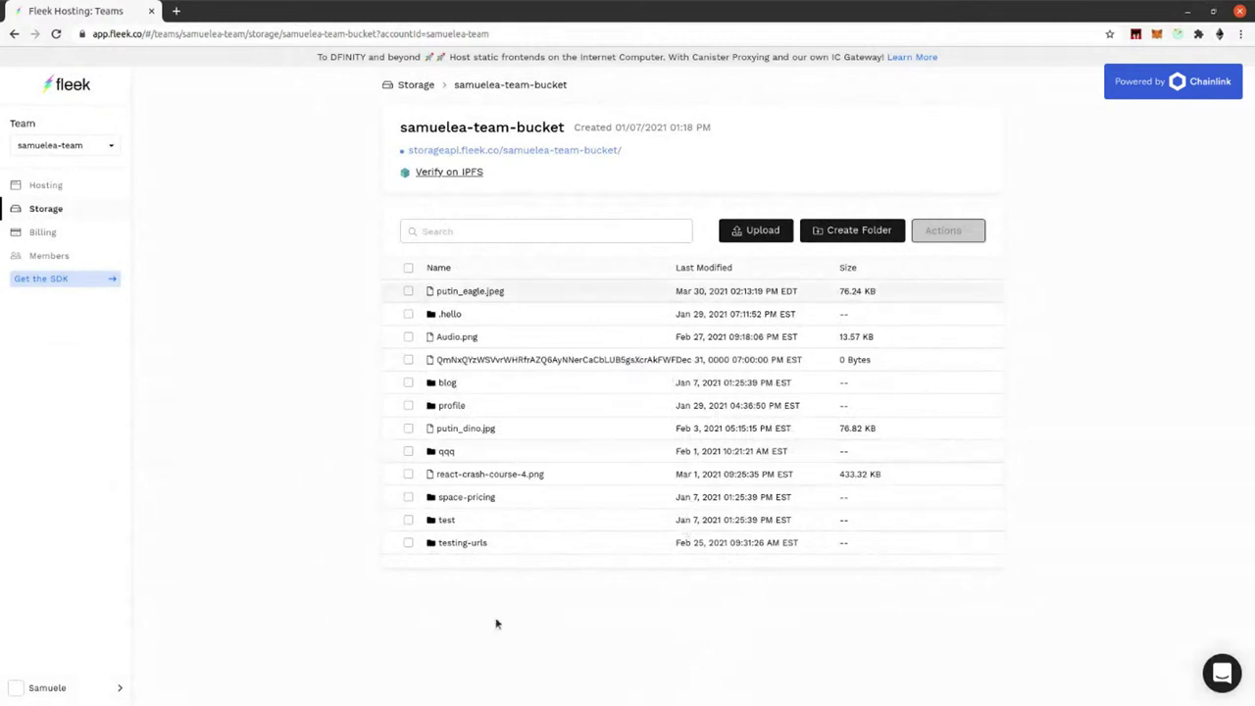
# View the file information of putin_eagle.jpeg, open the stored image at its storageapi.fleek.co address, and close it again.
pyautogui.click(498, 288)
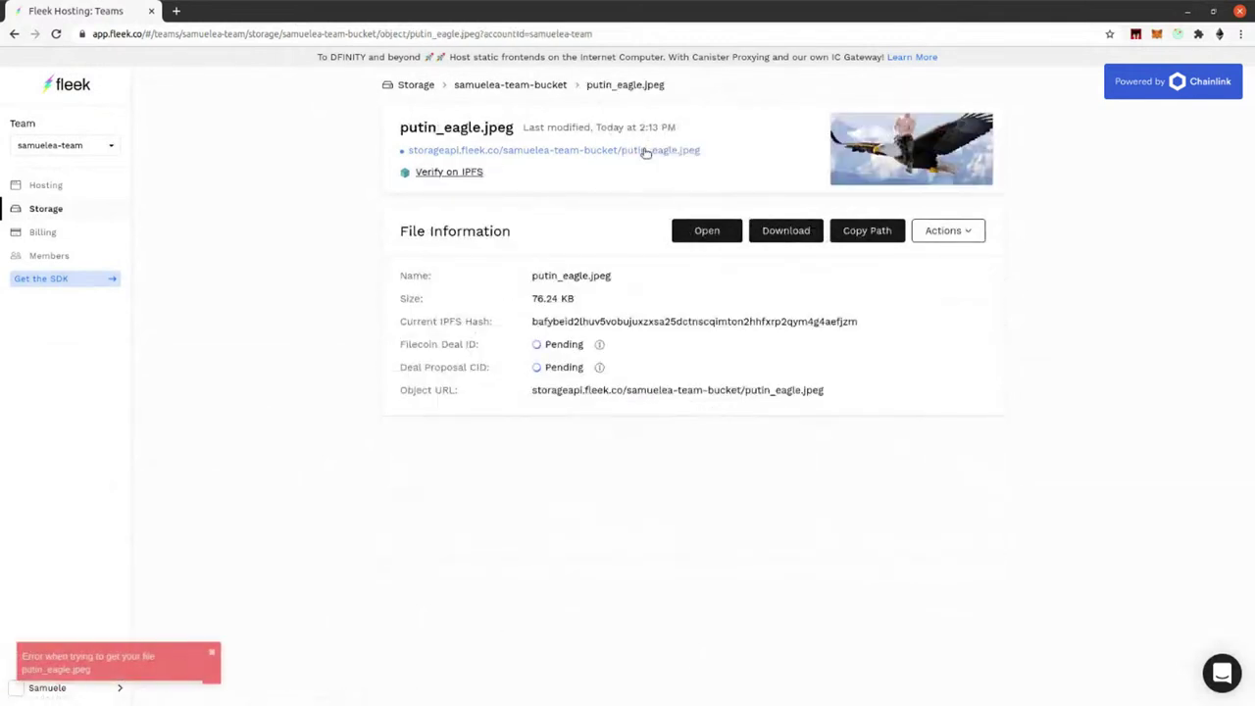
pyautogui.click(206, 652)
pyautogui.click(707, 231)
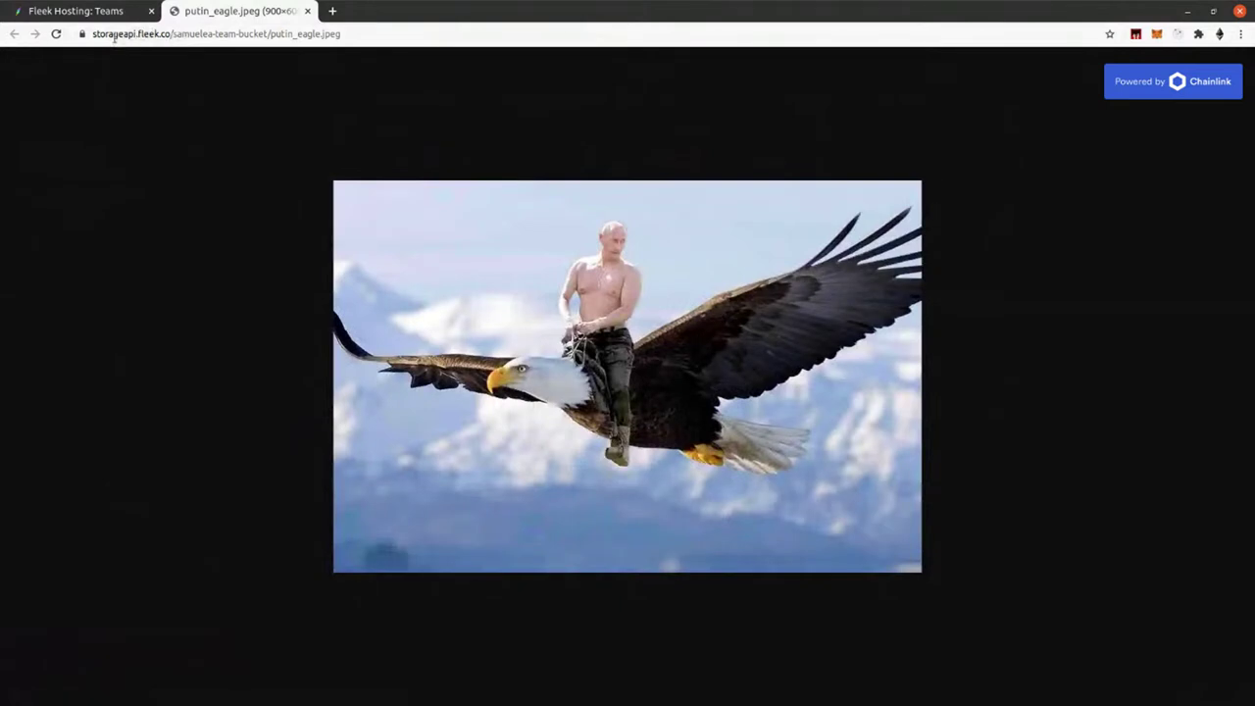
pyautogui.click(94, 33)
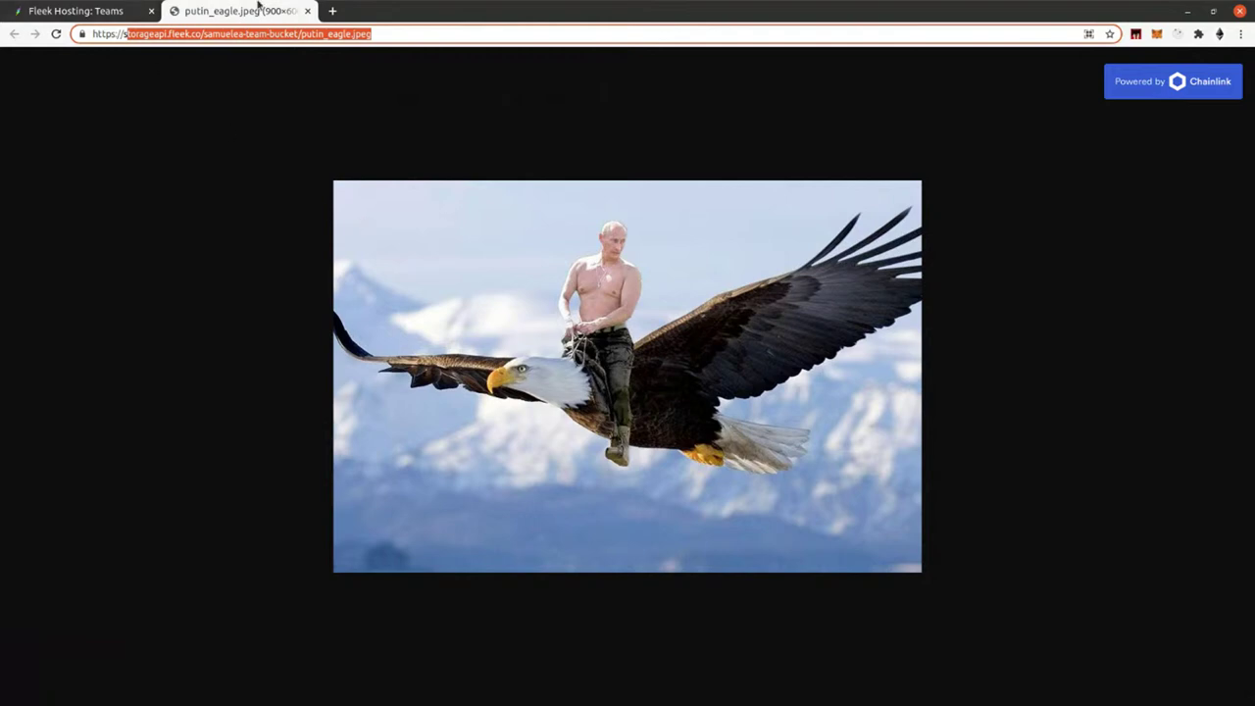
pyautogui.hotkey('ctrl', 'w')
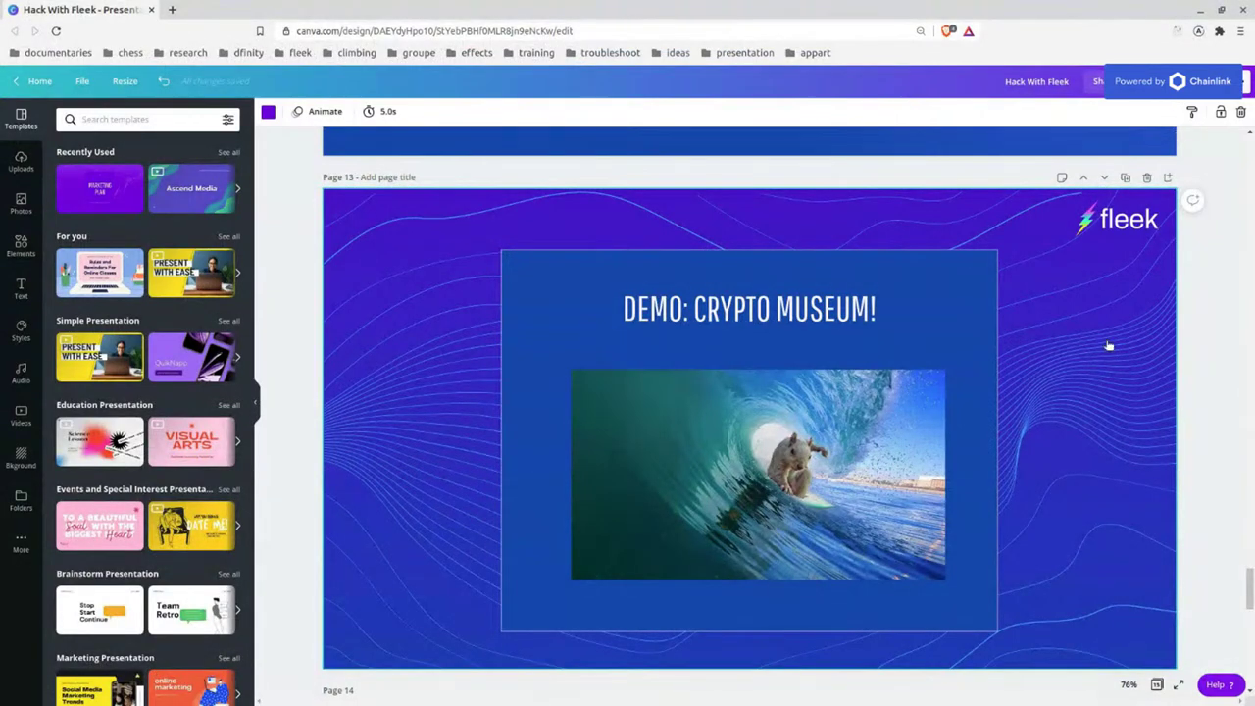
# Switch to the Hack With Fleek deck and present it full screen in Standard mode from the Crypto Museum demo slide.
pyautogui.click(1167, 82)
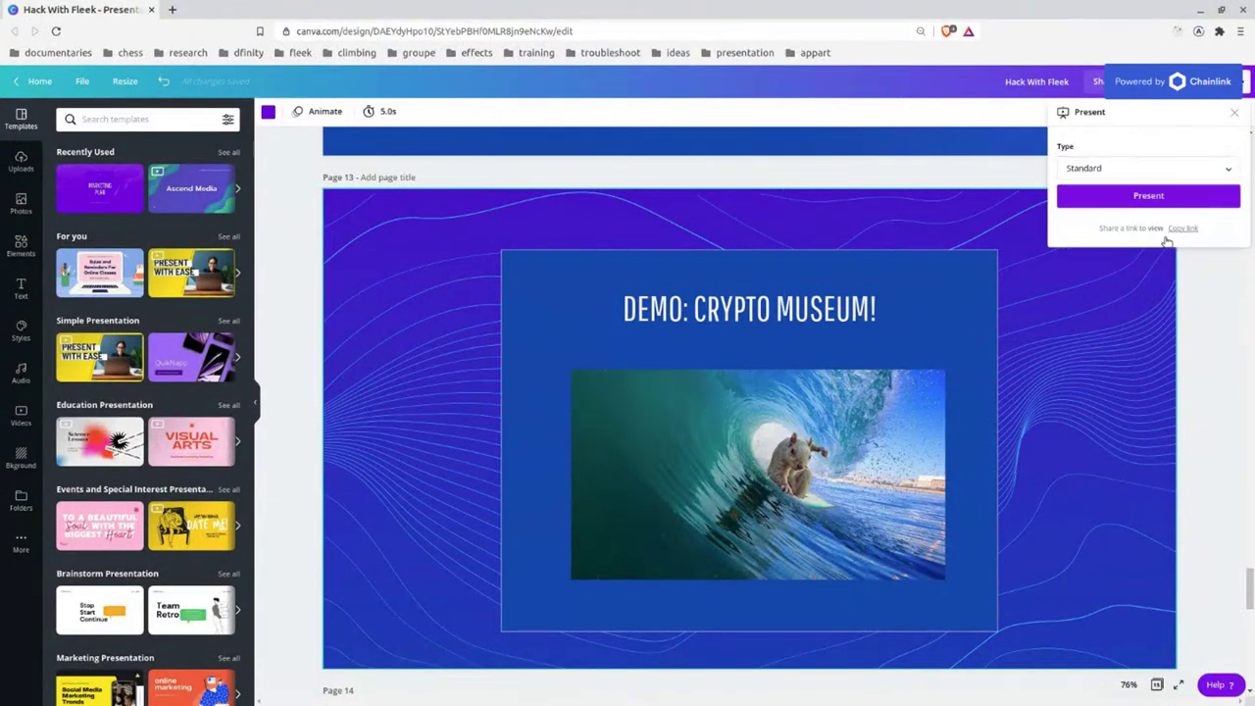
pyautogui.click(956, 353)
pyautogui.press('F11')
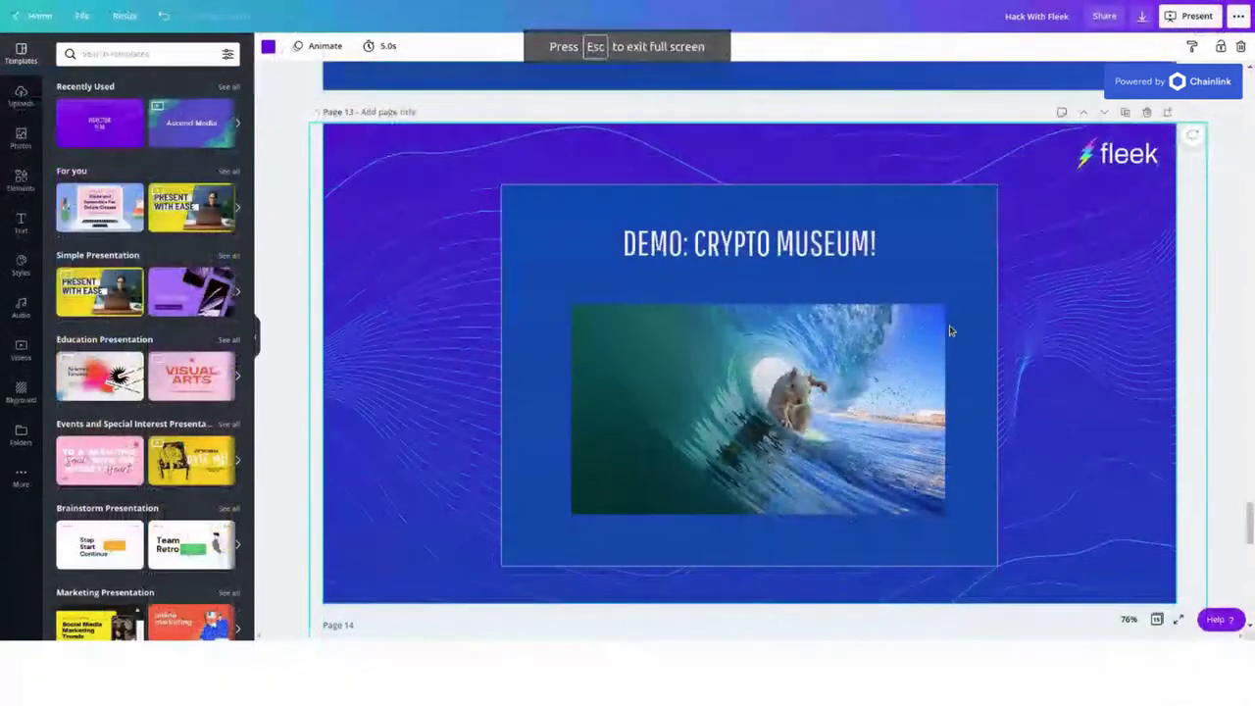